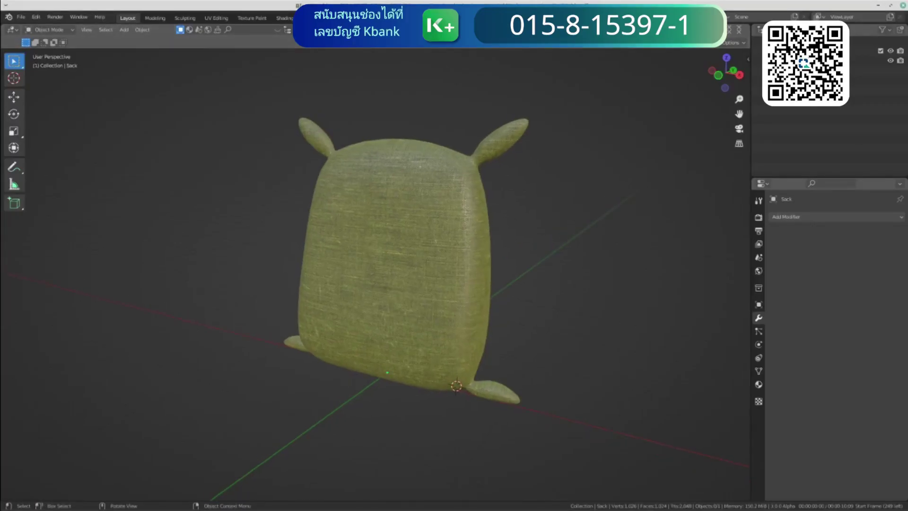
Recentre the view on the sack and switch the viewport to plain grey Solid shading.
middle_drag(566, 249, 559, 254)
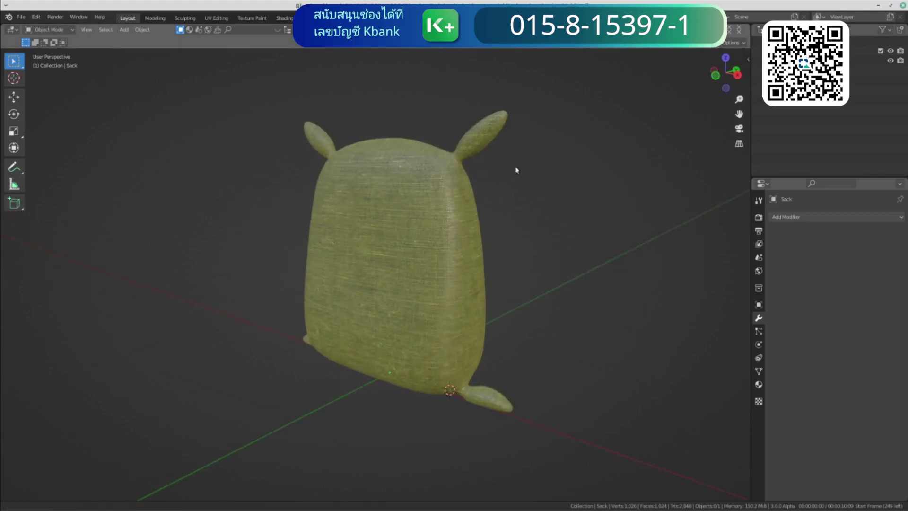
shift+middle_drag(506, 170, 517, 167)
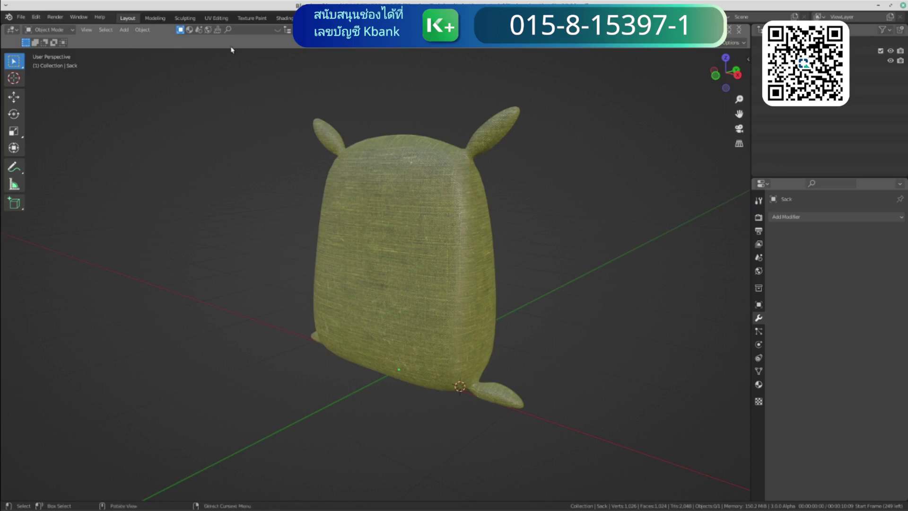
click(185, 18)
click(128, 18)
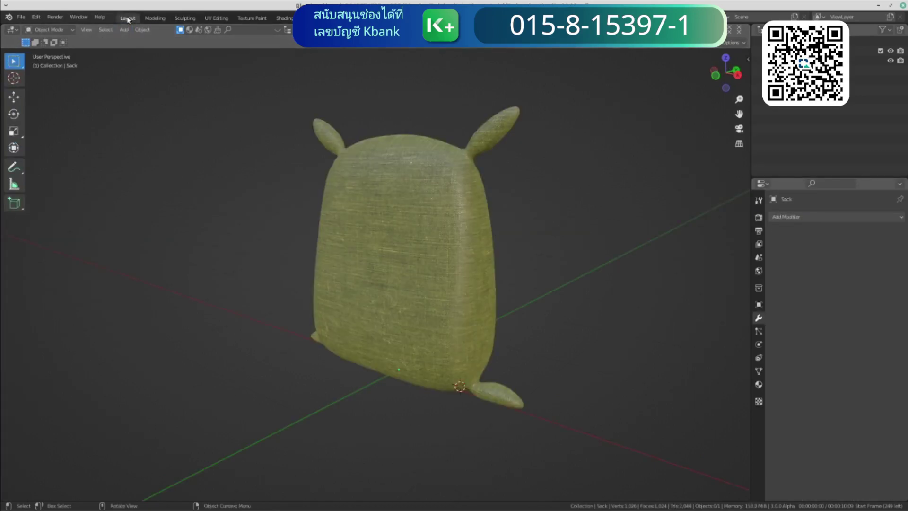
key(z)
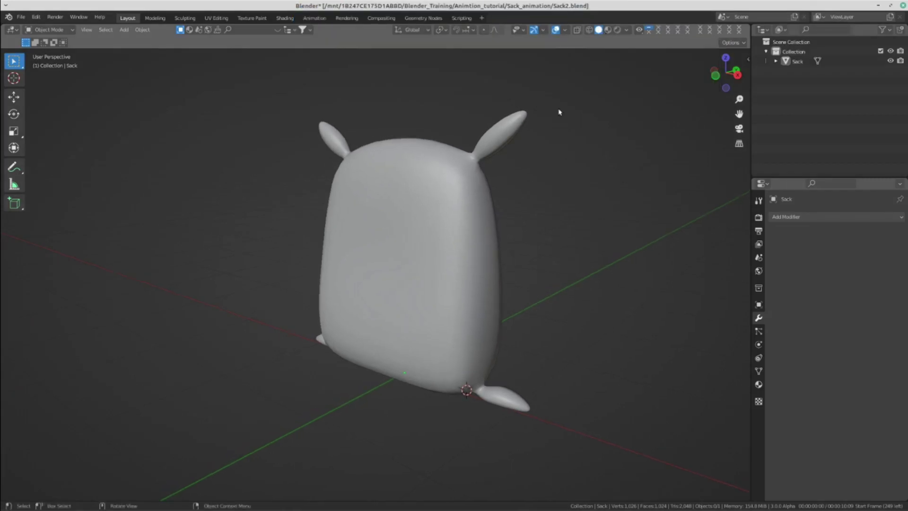
Orbit around the sack, then switch to Front Orthographic view.
mouse_move(559, 109)
middle_down()
mouse_move(480, 218)
mouse_move(510, 186)
mouse_move(488, 235)
middle_up()
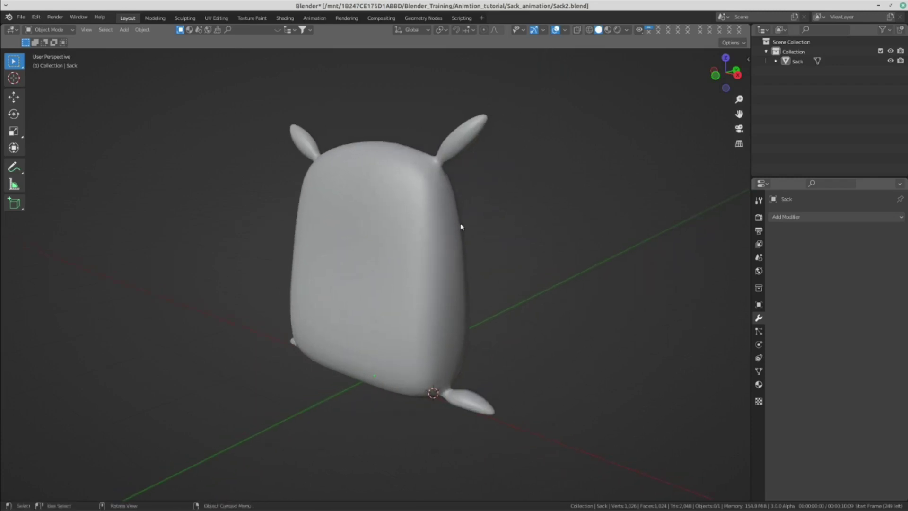
click(627, 30)
scroll(440, 237, down, 2)
scroll(453, 234, up, 2)
key(KP_1)
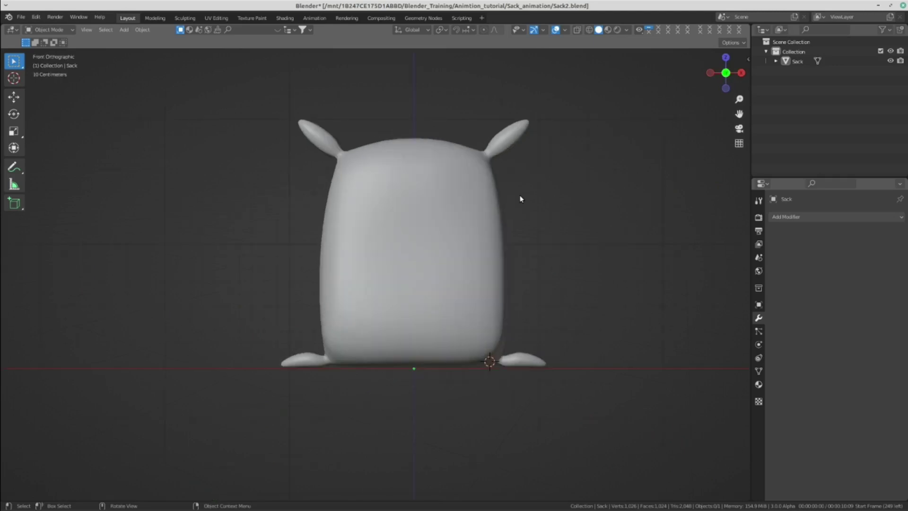
scroll(431, 178, down, 2)
scroll(464, 200, up, 3)
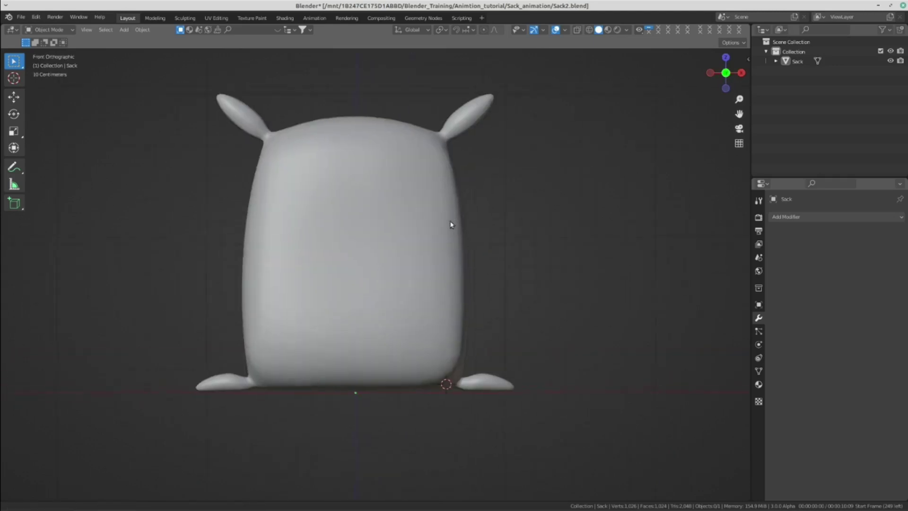
scroll(451, 222, up, 1)
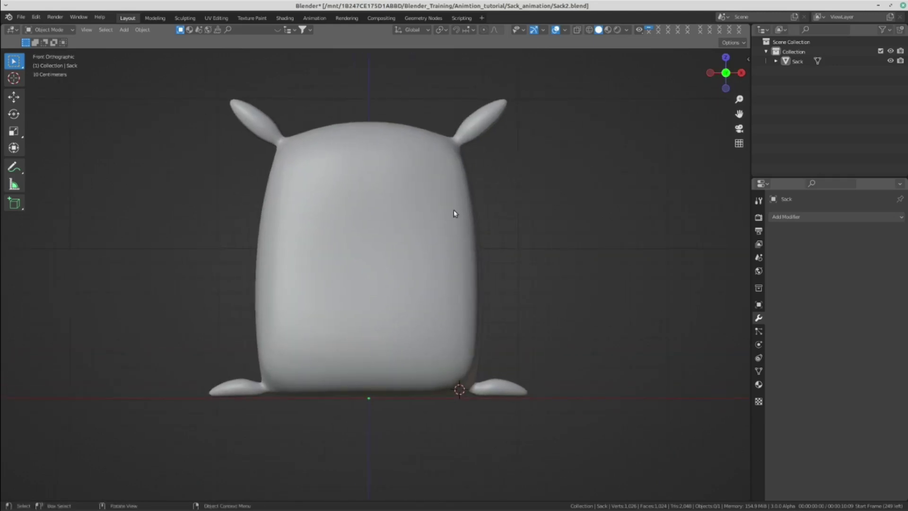
Select the sack, toggle its Edit Mode, and zoom to frame it in full.
click(453, 209)
key(Tab)
key(Tab)
shift+middle_drag(450, 239, 471, 236)
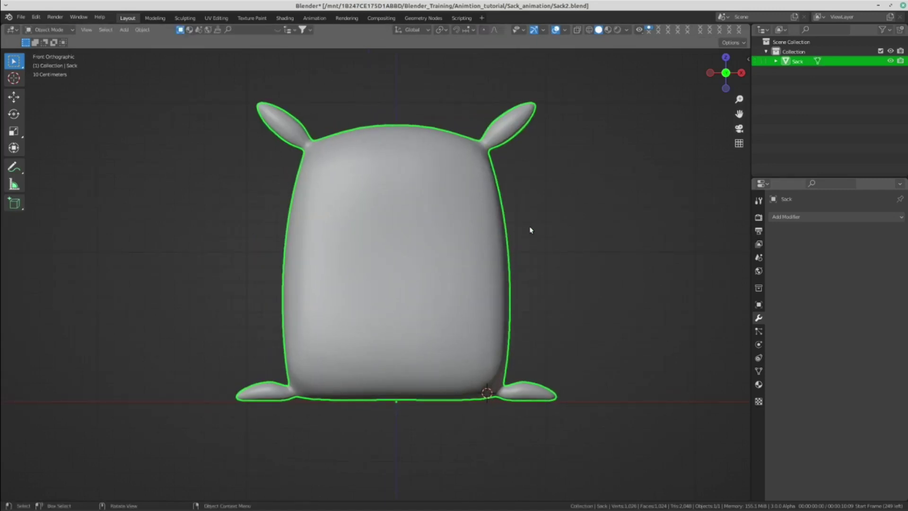
scroll(524, 214, down, 1)
scroll(500, 232, up, 1)
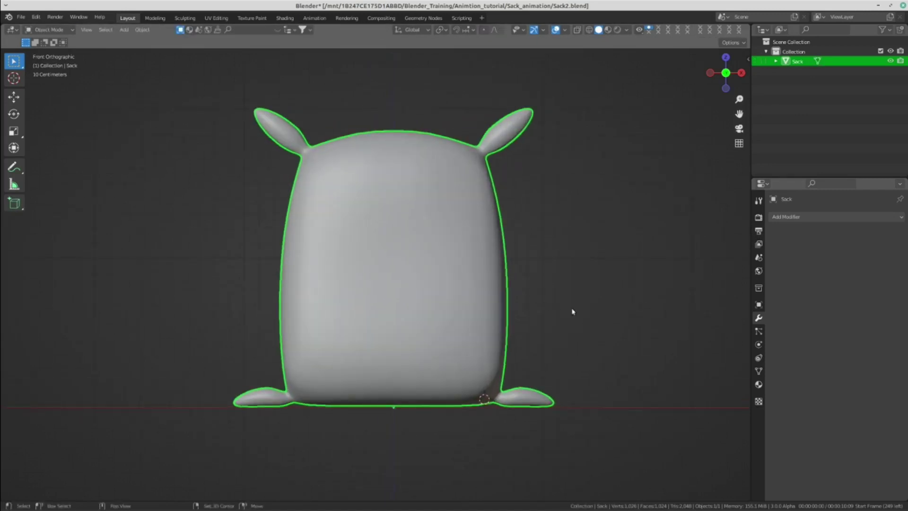
scroll(466, 329, up, 1)
scroll(404, 379, up, 2)
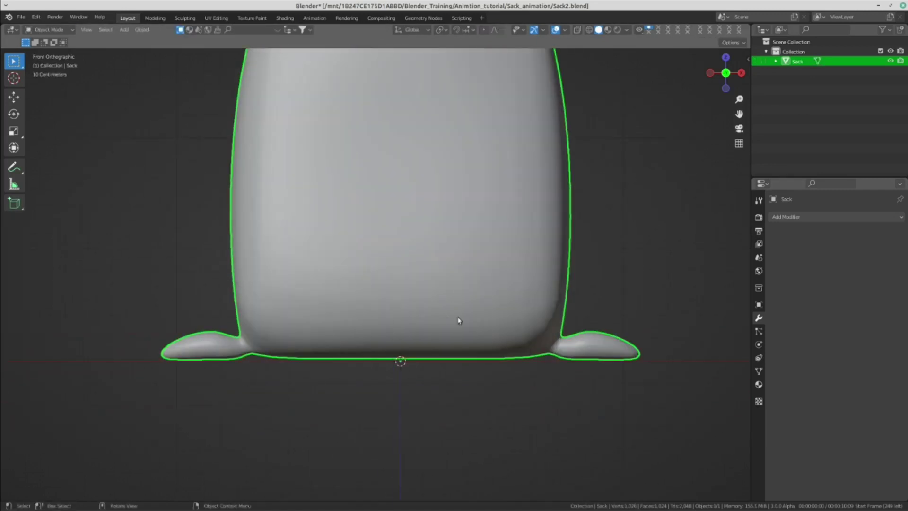
scroll(457, 321, down, 3)
key(shift+a)
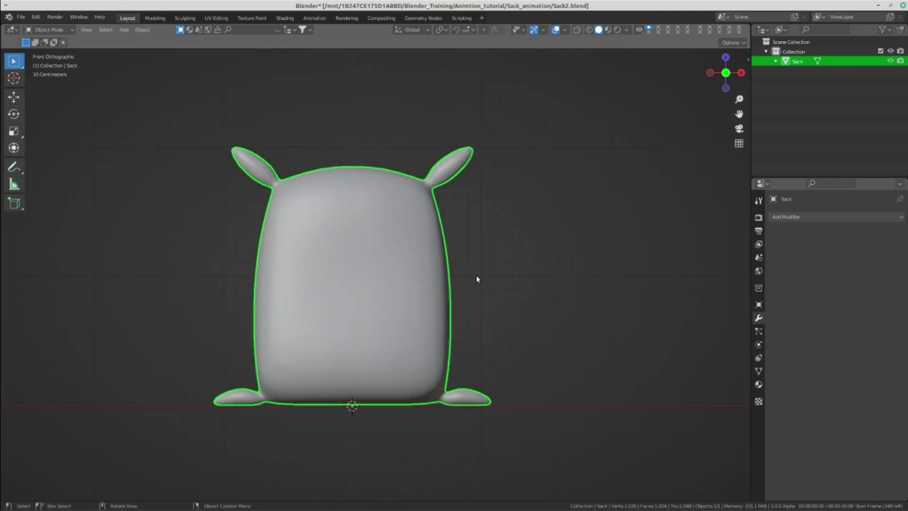
Bring up the Add menu and show the Armature submenu with Human (Meta-Rig).
key(shift+a)
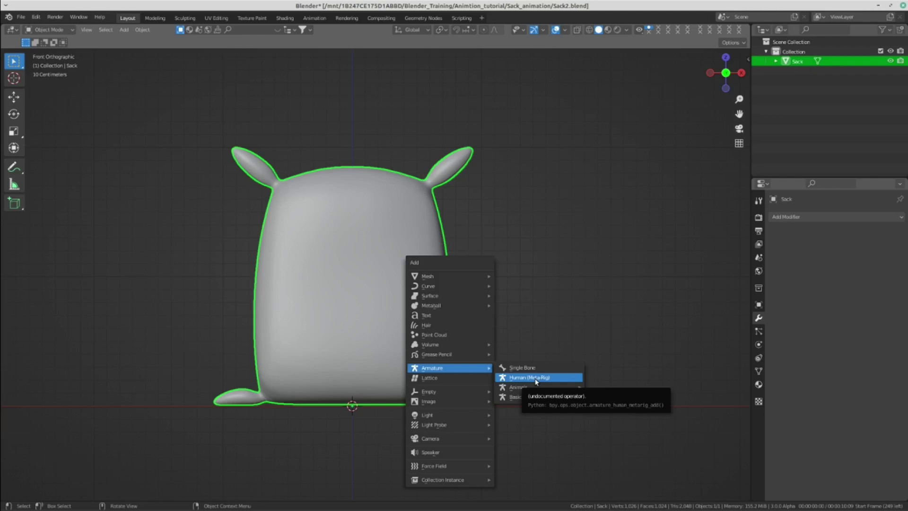
Add a Human (Meta-Rig) armature, switch to wireframe with Shift+Z, and select the Sack mesh.
click(536, 381)
scroll(567, 381, down, 3)
scroll(470, 318, up, 3)
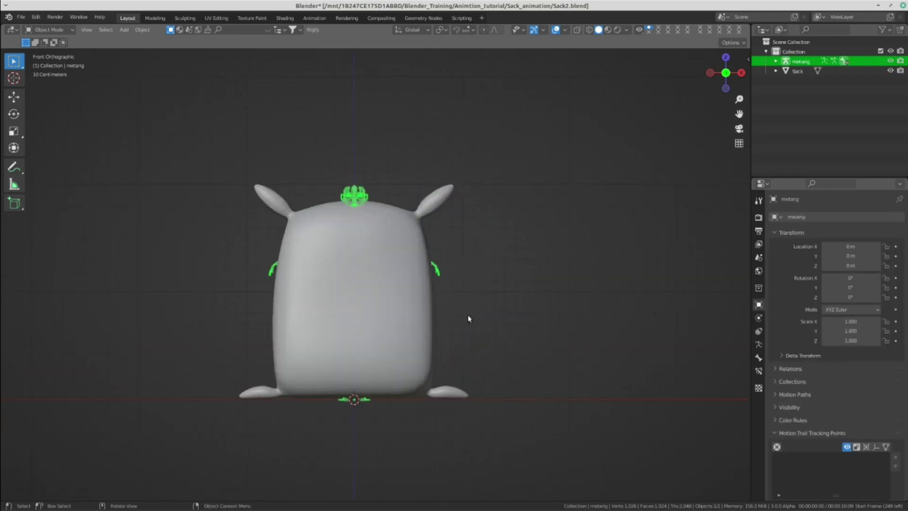
key(shift+z)
key(shift+z)
key(shift+z)
scroll(473, 322, up, 2)
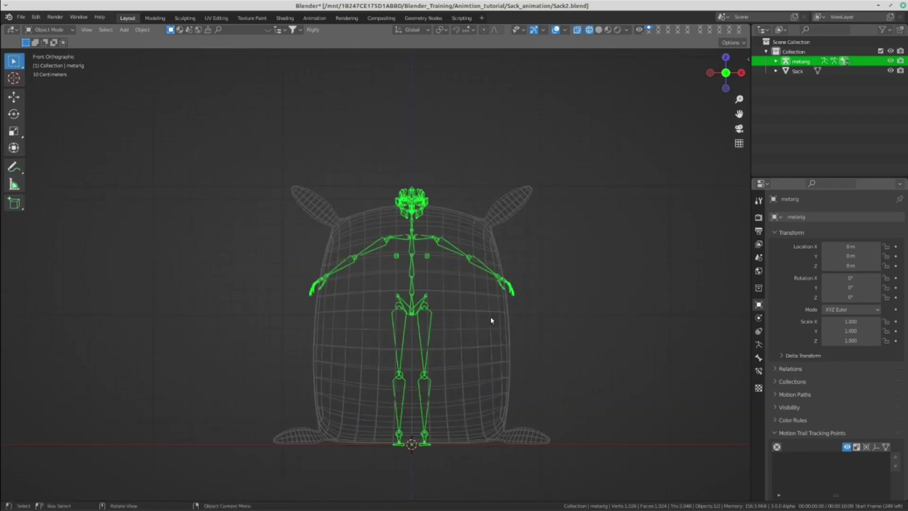
click(509, 331)
shift+middle_drag(547, 361, 502, 347)
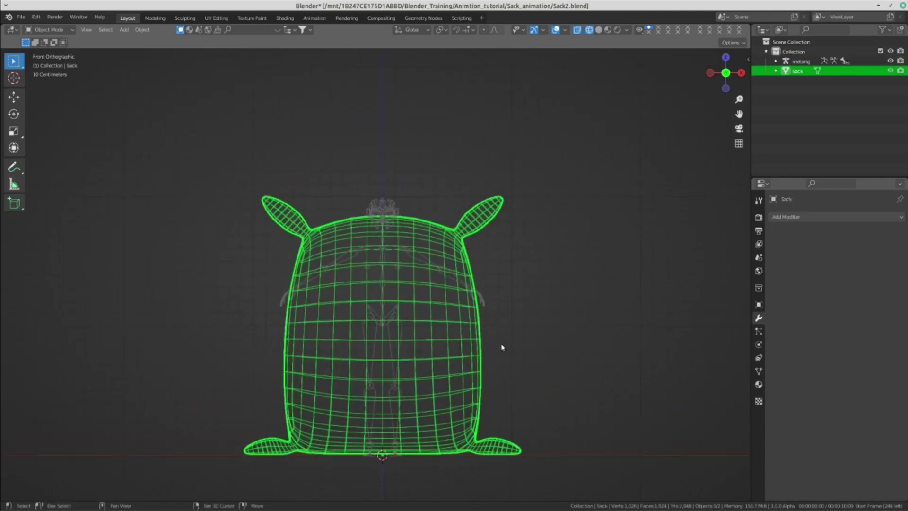
Sketch a rough annotation outline over the sack's body, then return to the Select tool.
key(Tab)
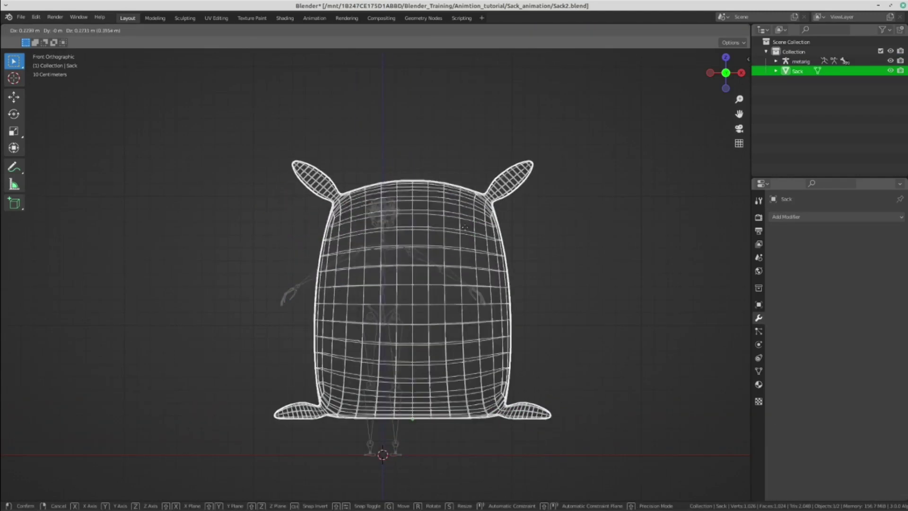
key(Tab)
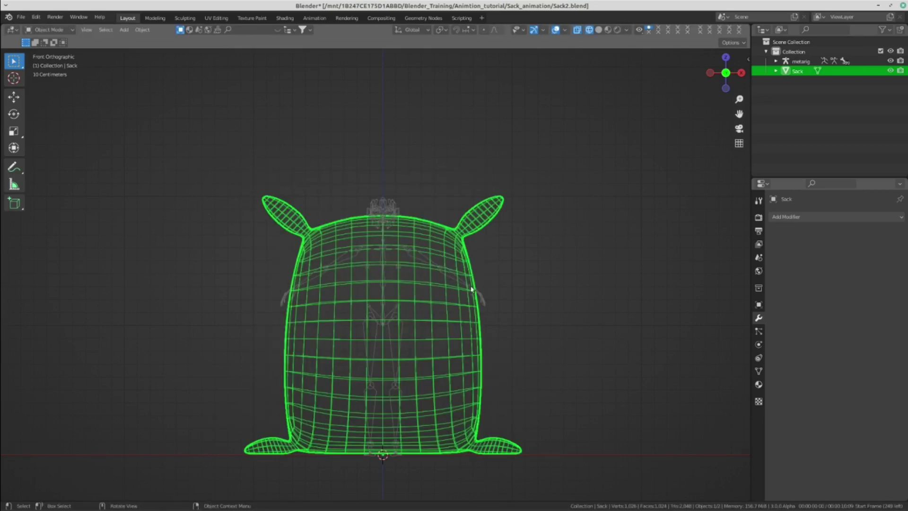
key(Tab)
key(Tab)
shift+middle_drag(492, 294, 490, 265)
scroll(491, 264, up, 1)
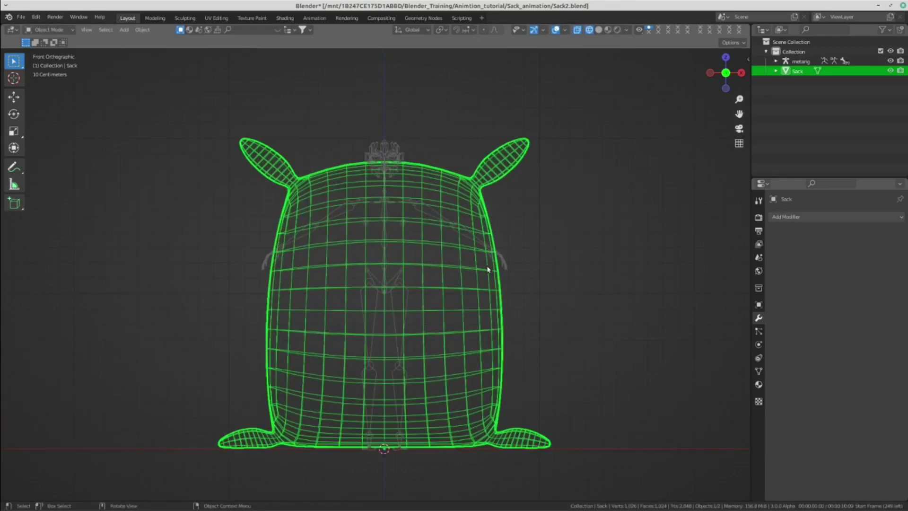
click(14, 167)
scroll(364, 253, down, 2)
scroll(349, 262, up, 1)
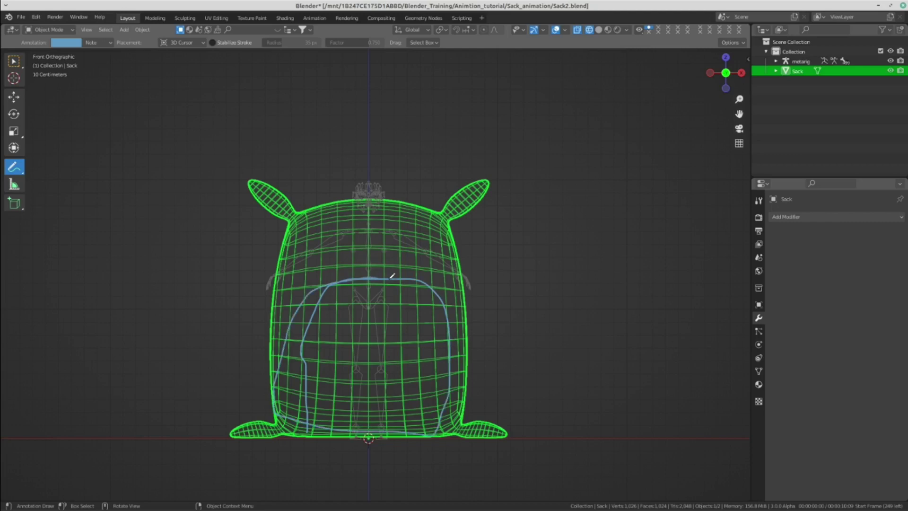
mouse_move(369, 284)
mouse_down()
mouse_move(319, 362)
mouse_move(237, 290)
mouse_move(243, 375)
mouse_move(266, 232)
mouse_up()
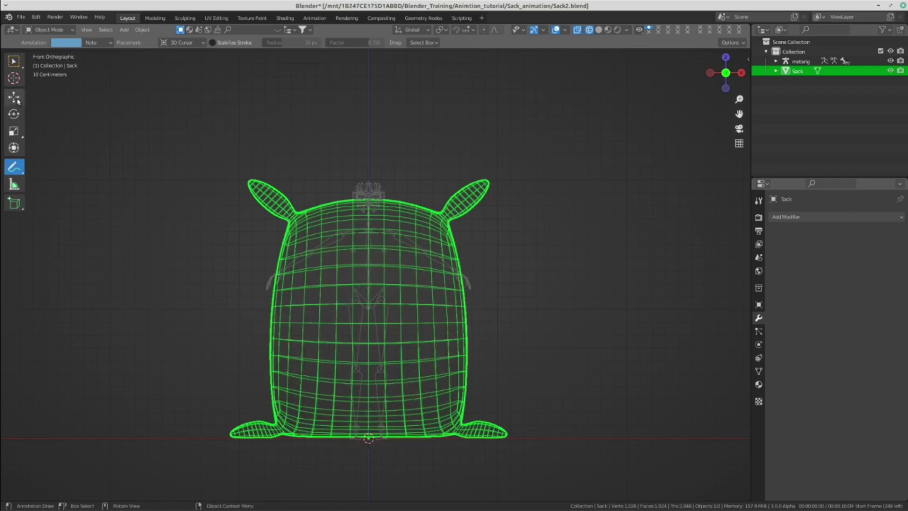
click(14, 61)
shift+middle_drag(509, 222, 502, 215)
Scale the sack down so the metarig's head and arms rise above it.
key(s)
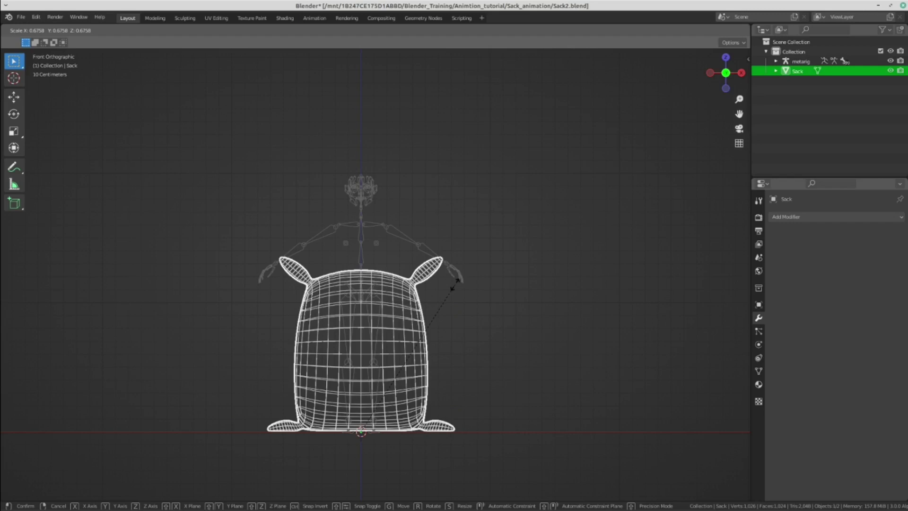
click(455, 283)
scroll(445, 323, up, 2)
shift+scroll(486, 309, down, 3)
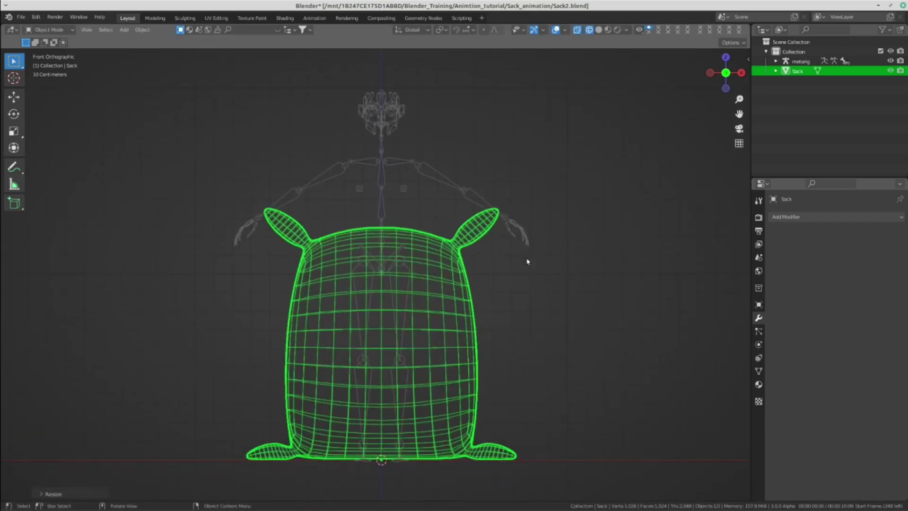
shift+scroll(493, 284, up, 2)
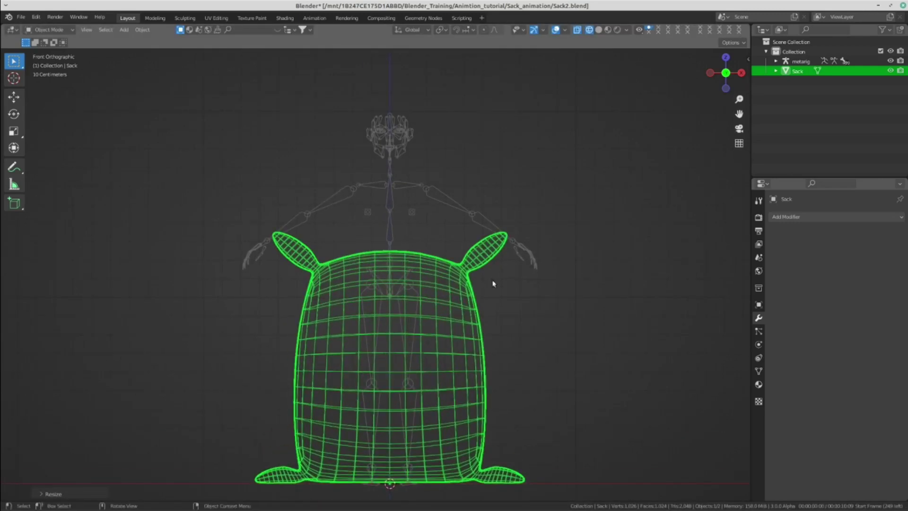
shift+scroll(501, 286, down, 1)
shift+scroll(502, 286, down, 1)
Apply all transforms to the sack and select the metarig.
key(ctrl+a)
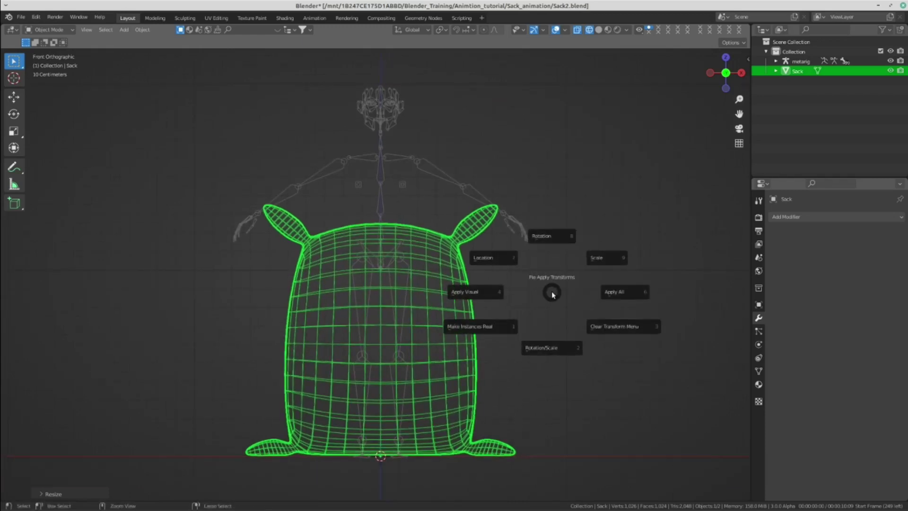
click(608, 299)
shift+scroll(472, 236, up, 2)
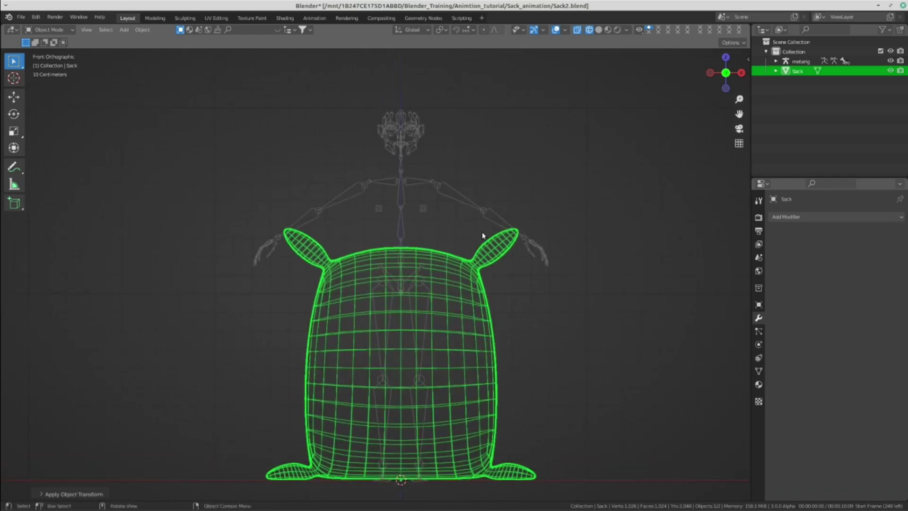
click(464, 208)
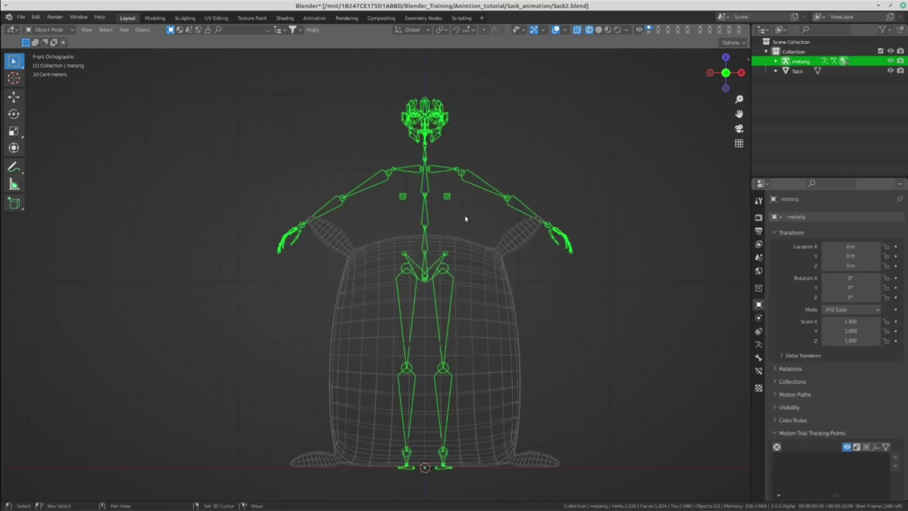
Check the metarig from side and front, then put it into bone Edit Mode.
shift+scroll(477, 217, down, 2)
ctrl+scroll(487, 207, down, 2)
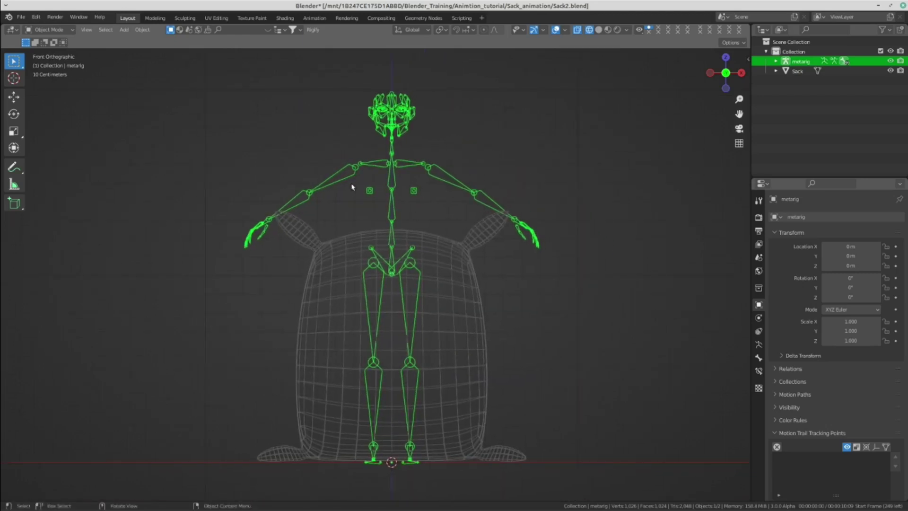
key(KP_3)
key(KP_1)
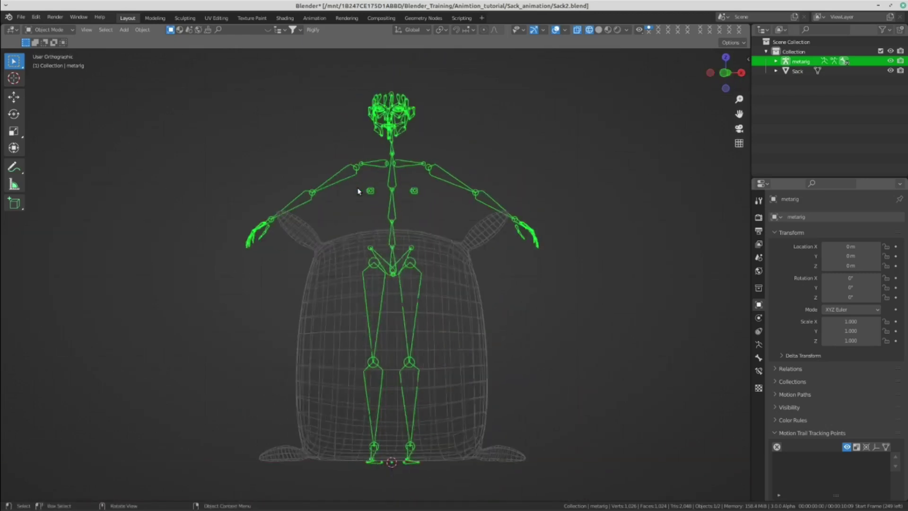
scroll(441, 193, up, 1)
scroll(442, 198, up, 1)
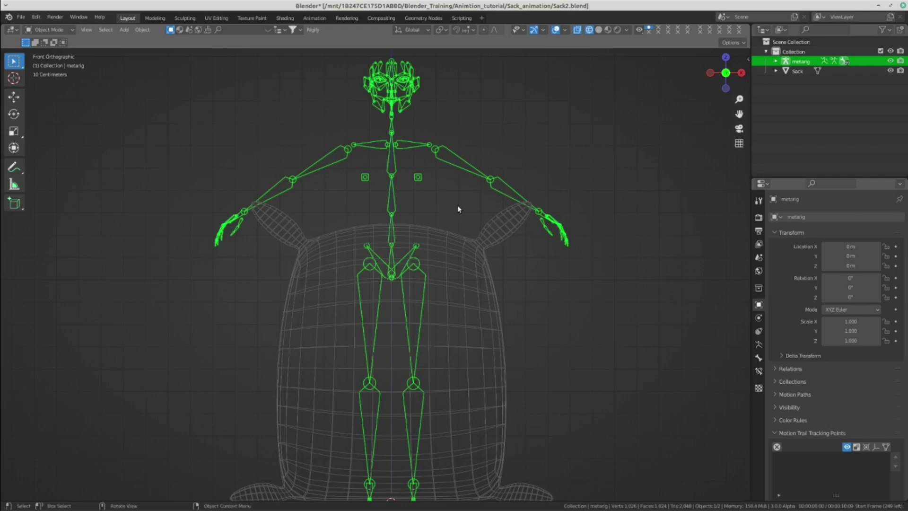
shift+middle_drag(452, 171, 439, 210)
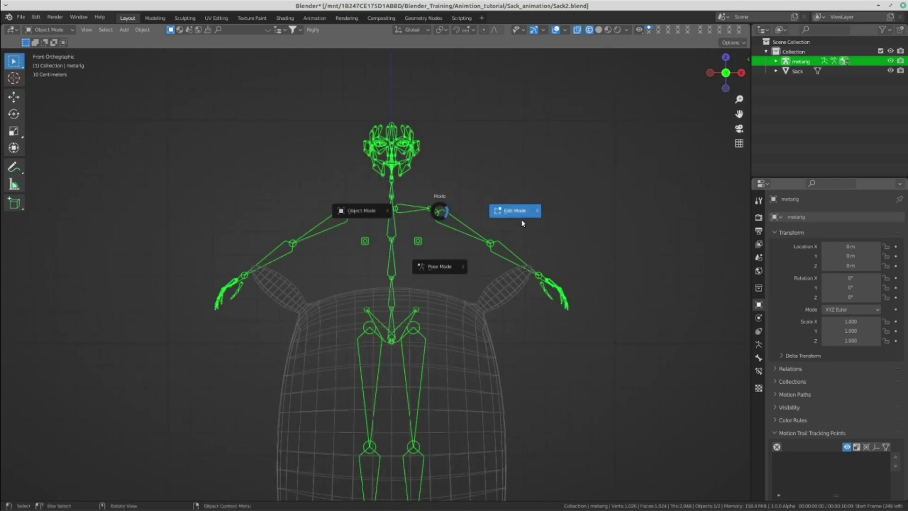
click(520, 211)
shift+middle_drag(425, 166, 454, 219)
scroll(455, 222, up, 3)
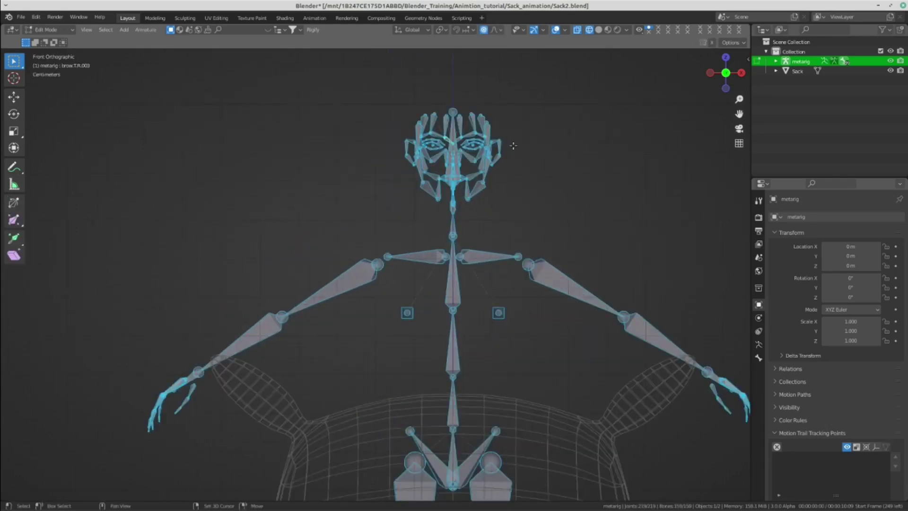
scroll(456, 223, up, 2)
In Right view, box-select only the metarig's face and head bones.
key(KP_3)
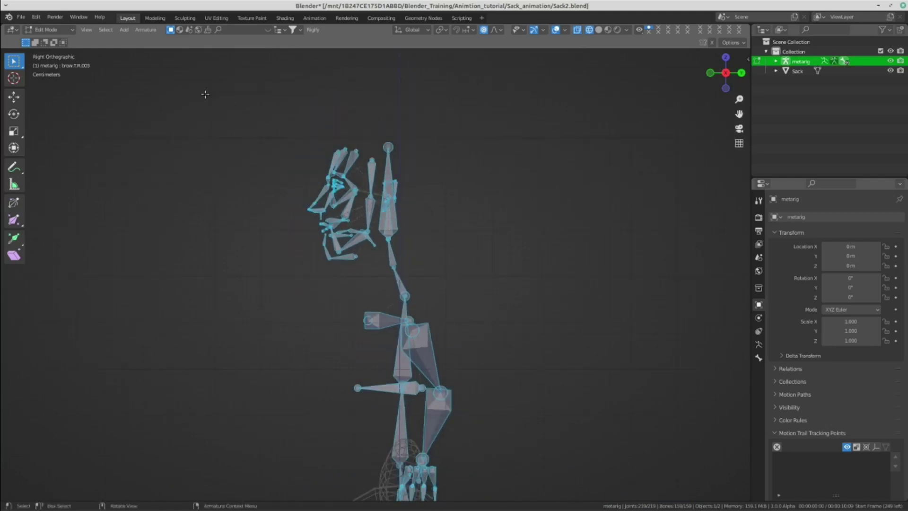
drag(205, 95, 532, 289)
key(z)
shift+middle_drag(469, 213, 485, 225)
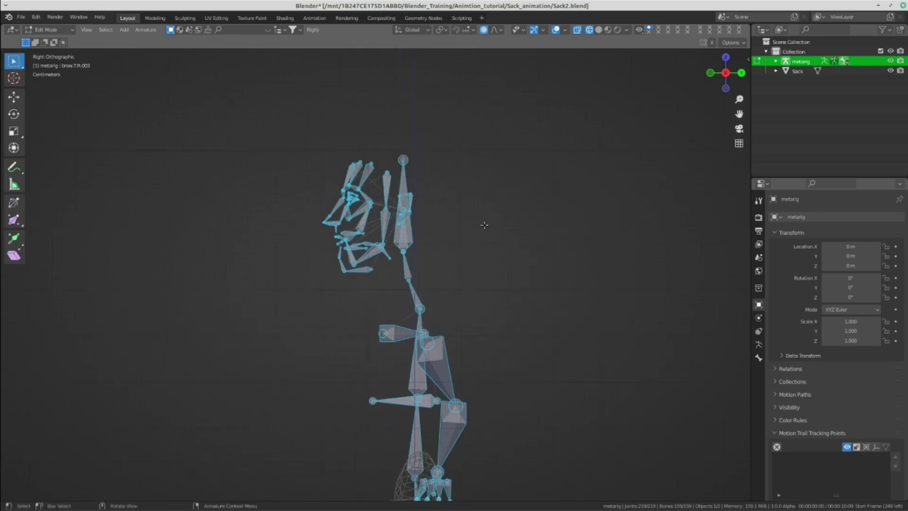
key(z)
click(458, 217)
drag(206, 89, 533, 289)
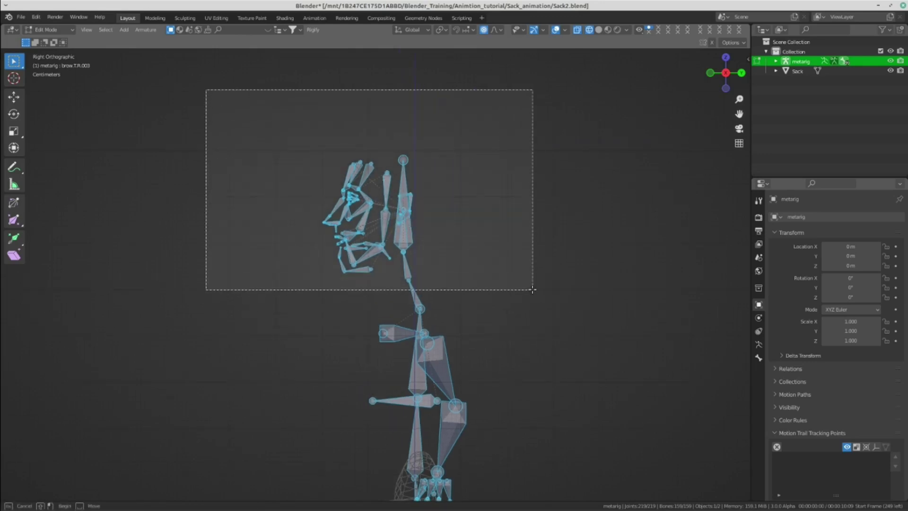
shift+middle_drag(422, 287, 421, 265)
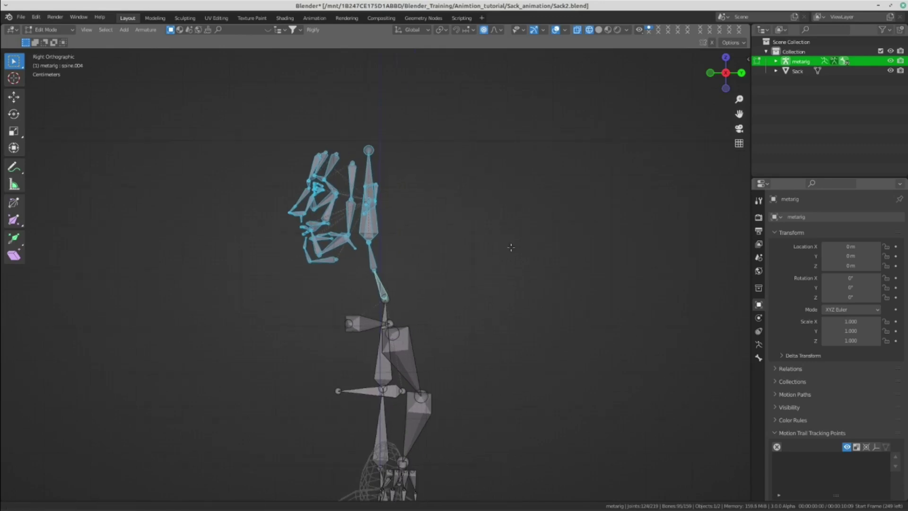
scroll(511, 249, down, 1)
mouse_move(442, 163)
shift+middle_down()
mouse_move(442, 248)
mouse_move(492, 260)
mouse_move(455, 251)
mouse_move(487, 187)
shift+middle_up()
Delete the selected face bones and return to the front view.
key(x)
click(523, 243)
key(KP_1)
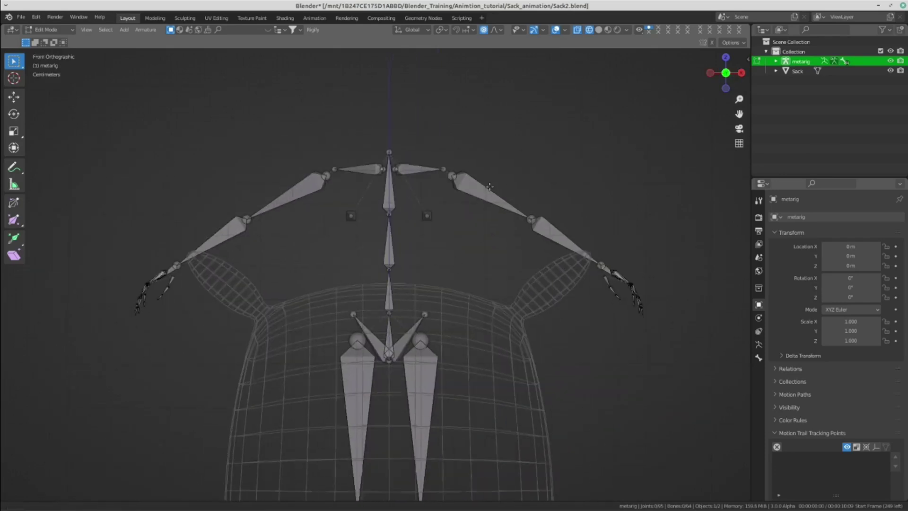
scroll(487, 187, down, 1)
scroll(487, 188, down, 1)
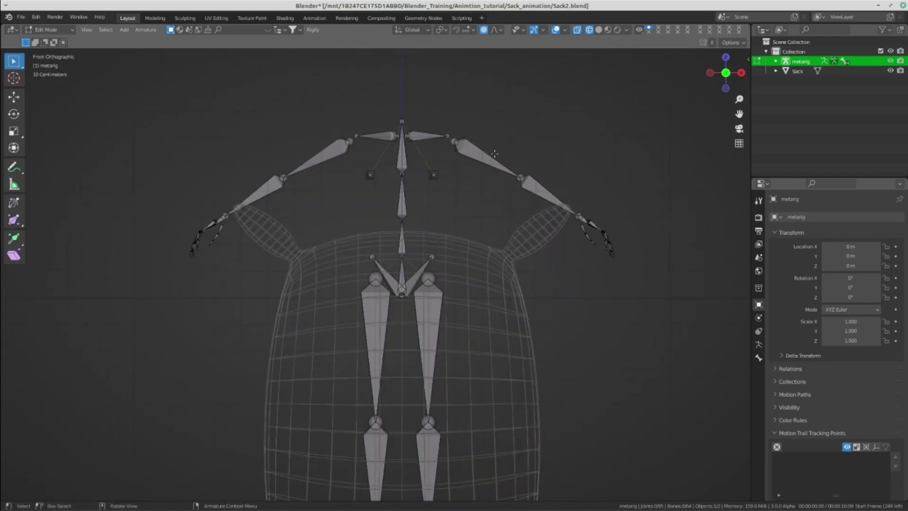
scroll(536, 172, up, 1)
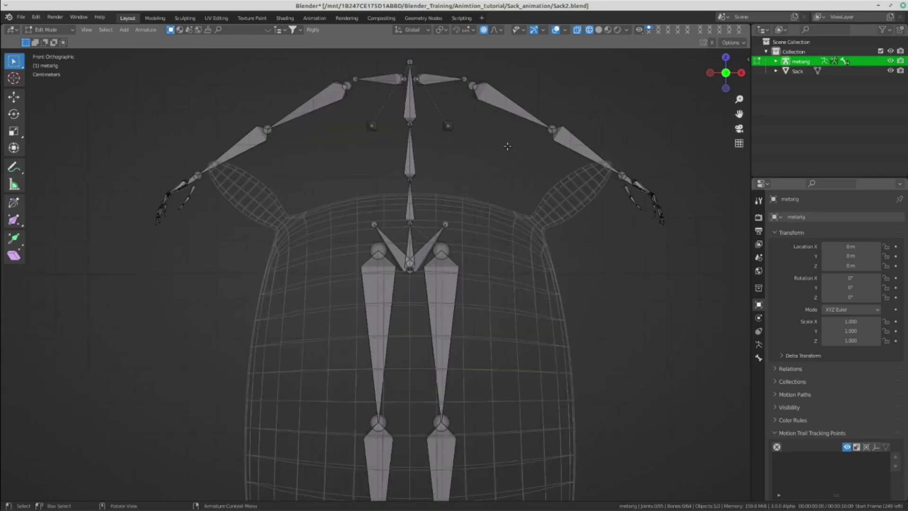
shift+middle_drag(536, 172, 459, 189)
Select both arm chains, including hands and fingers, and delete them.
click(443, 197)
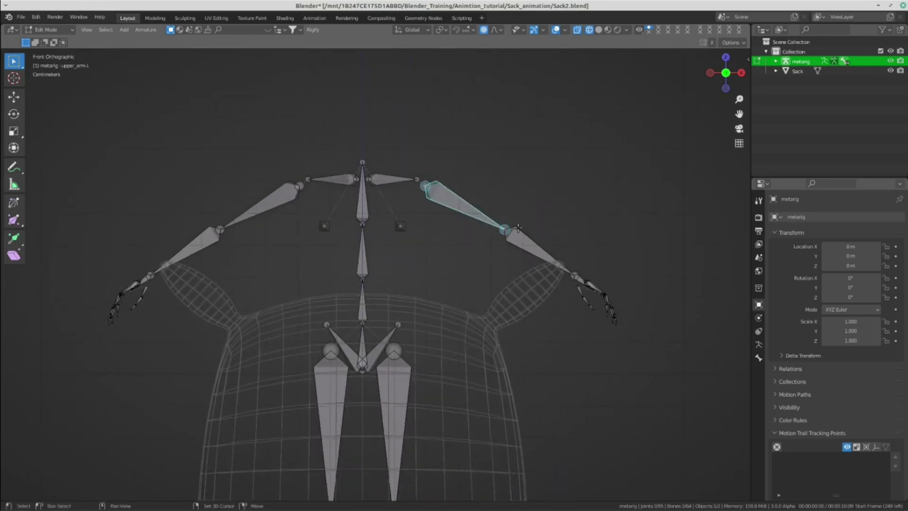
shift+click(534, 246)
shift+click(567, 267)
shift+drag(552, 259, 610, 326)
shift+middle_drag(316, 217, 371, 229)
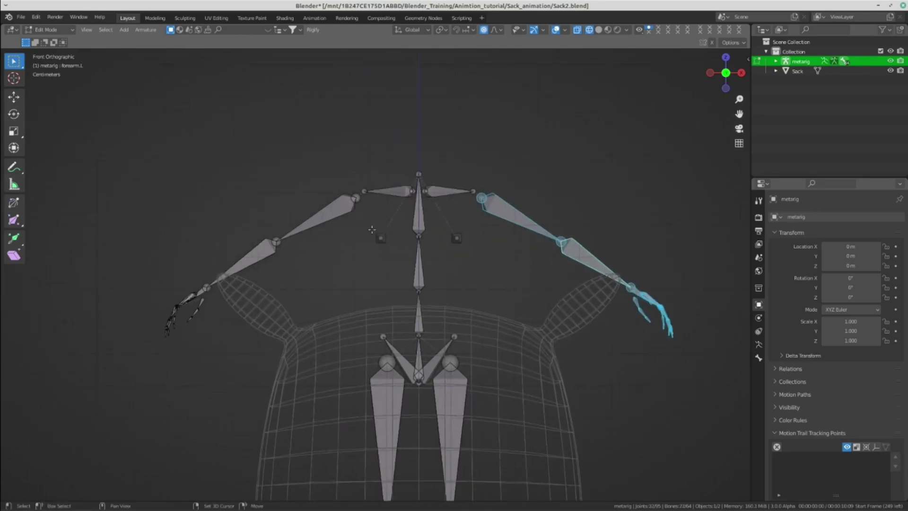
shift+drag(250, 137, 338, 260)
shift+drag(215, 187, 121, 358)
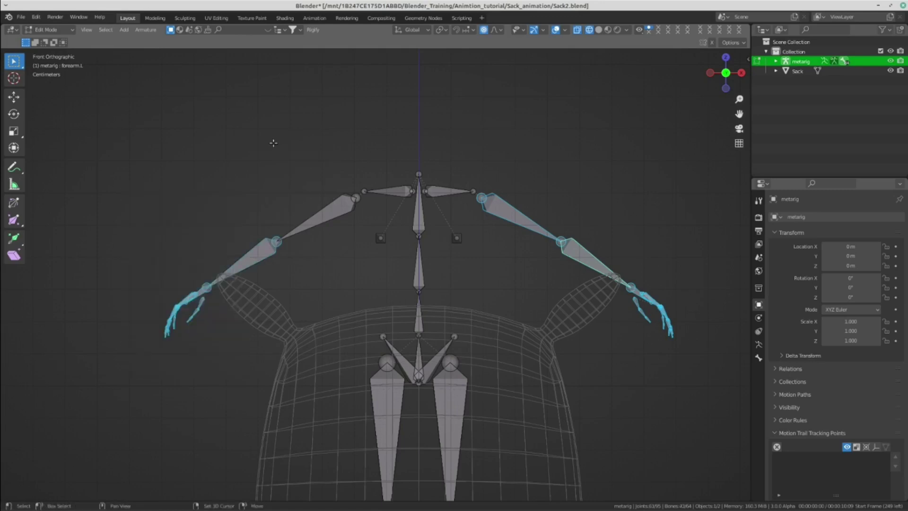
shift+click(337, 219)
shift+middle_drag(492, 269, 475, 259)
key(x)
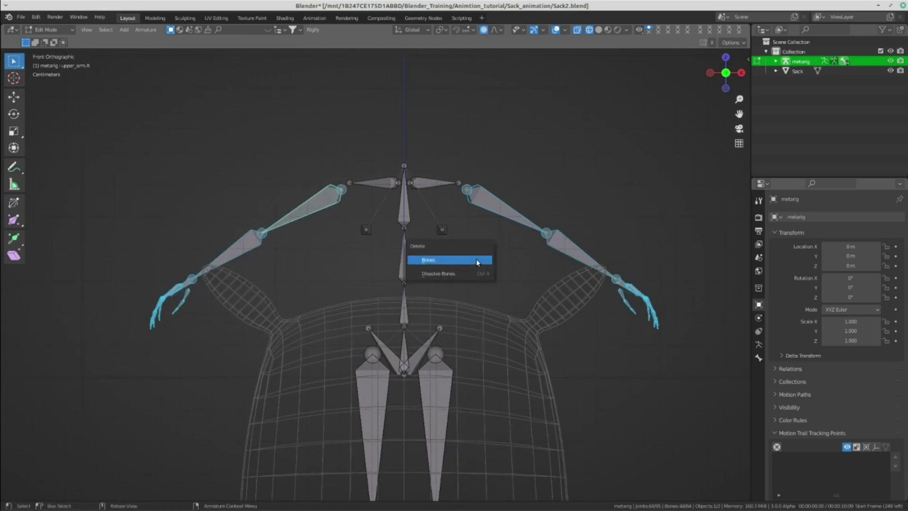
click(475, 259)
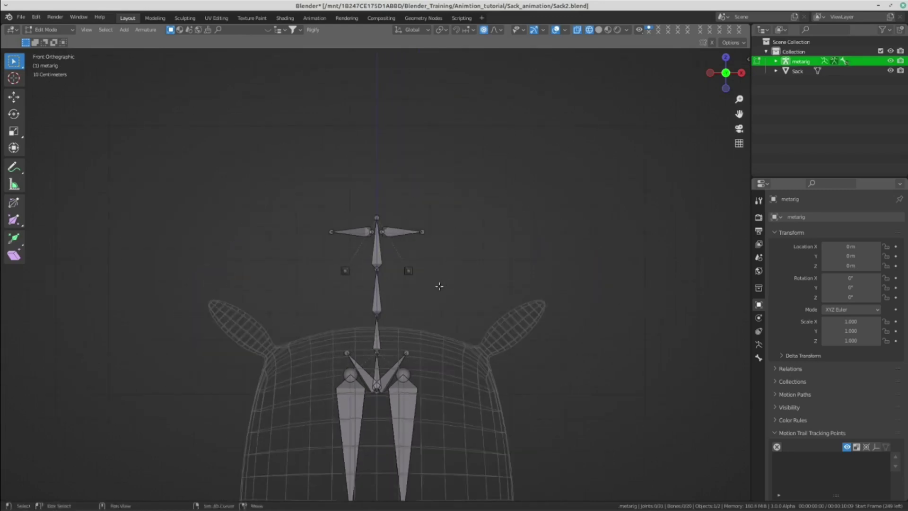
Select both thighs, shins and feet, and delete the leg bones.
shift+scroll(496, 210, down, 3)
shift+scroll(473, 222, down, 2)
scroll(458, 228, up, 1)
click(458, 228)
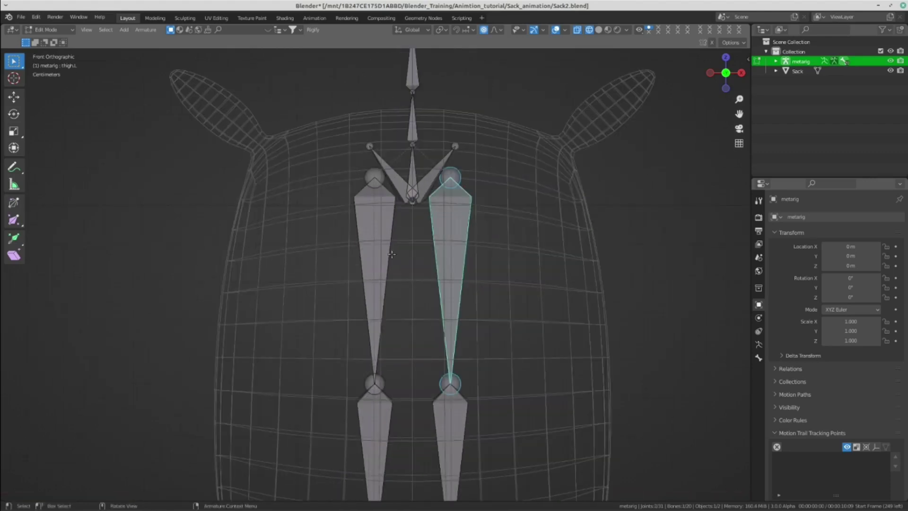
shift+click(376, 256)
shift+scroll(443, 233, down, 3)
scroll(442, 233, down, 1)
shift+drag(248, 304, 451, 447)
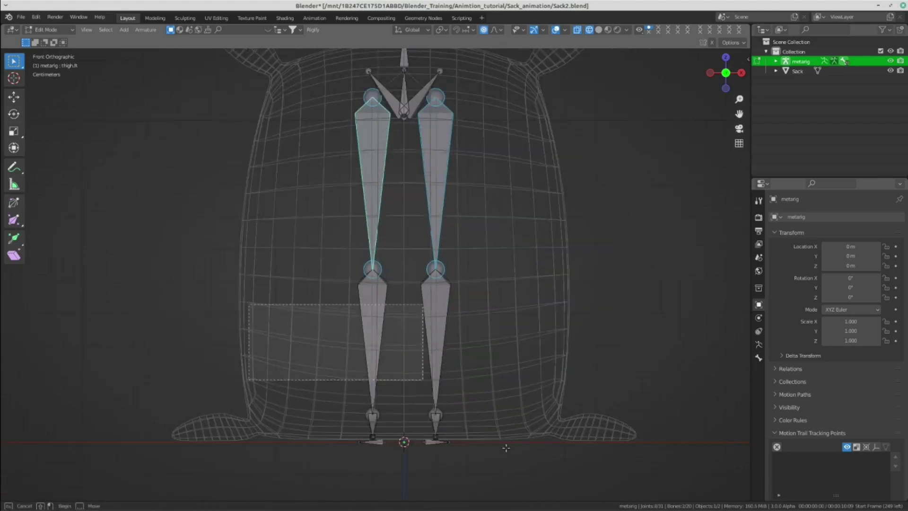
Check the remaining spine bones against the sack from the side and front.
scroll(454, 331, down, 3)
shift+scroll(461, 293, up, 3)
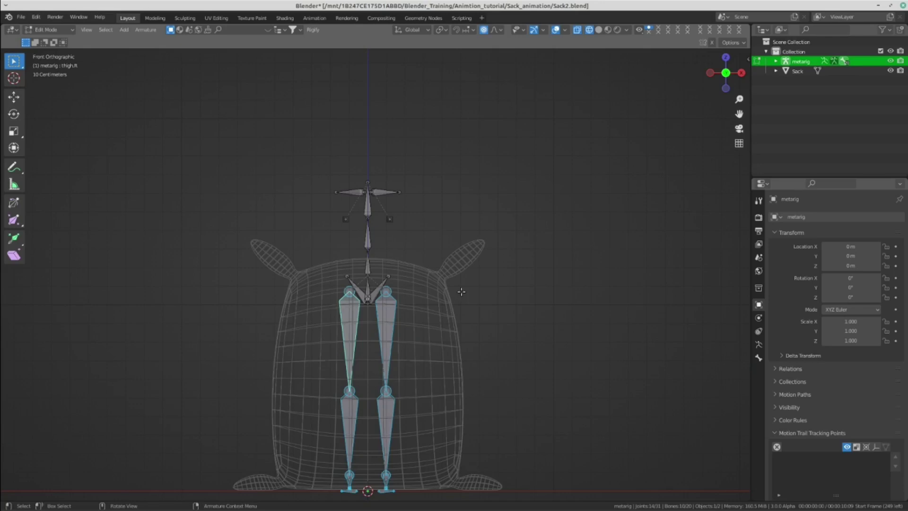
key(x)
click(461, 292)
shift+scroll(416, 334, down, 4)
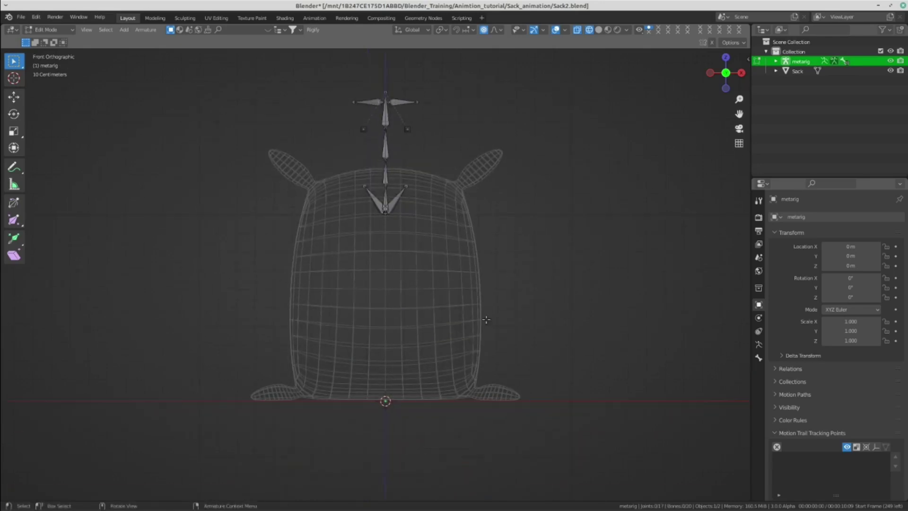
ctrl+scroll(520, 307, left, 2)
scroll(563, 299, up, 1)
key(KP_3)
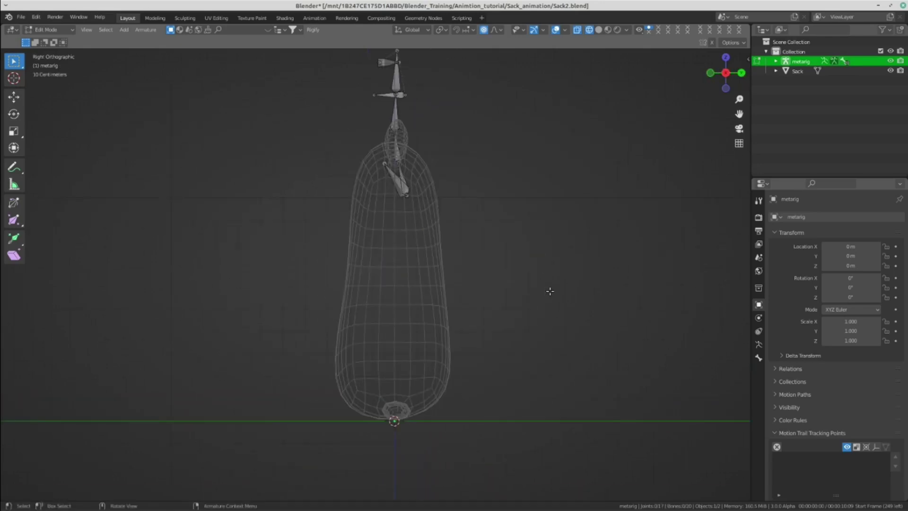
key(KP_1)
Select all remaining bones, move them down along Z, and scale them up.
scroll(331, 189, down, 2)
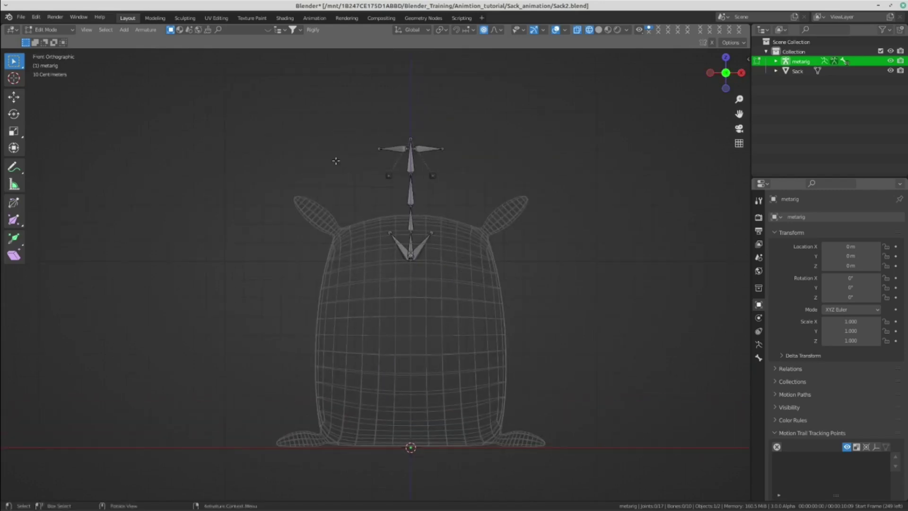
drag(268, 112, 511, 322)
key(g)
key(z)
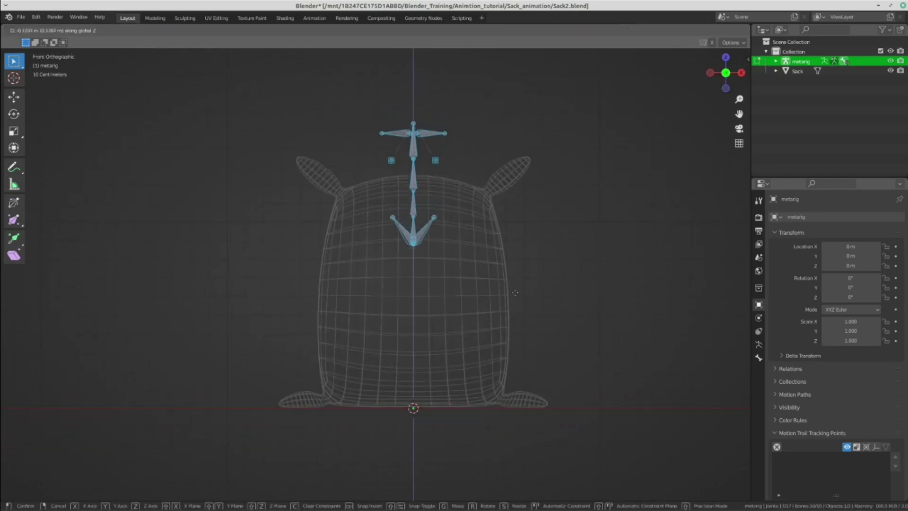
click(504, 391)
scroll(504, 391, up, 2)
key(s)
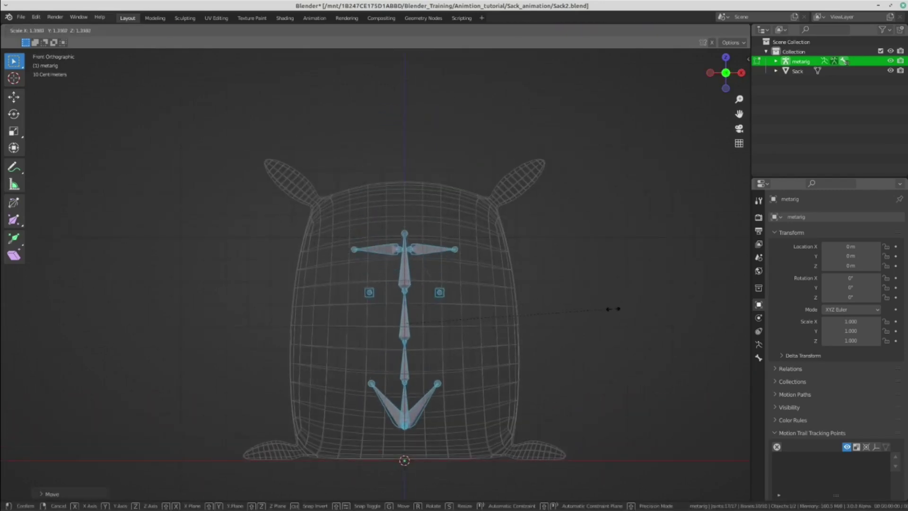
click(684, 272)
ctrl+scroll(583, 300, left, 2)
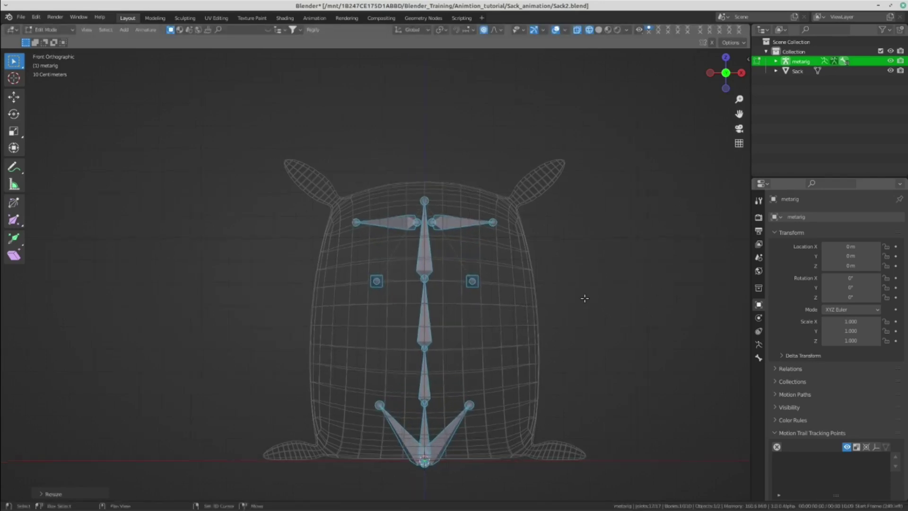
Raise the bones slightly along Z and scale them up a little more to fill the sack.
key(g)
key(z)
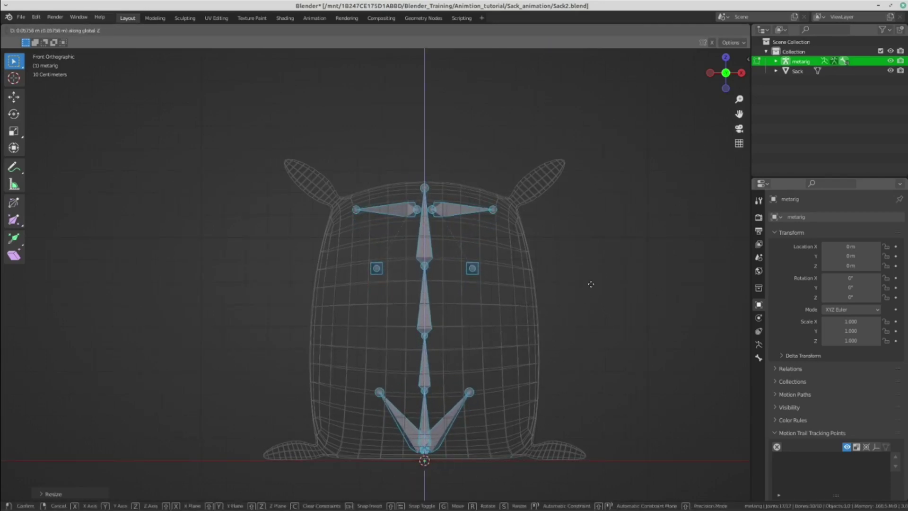
click(601, 282)
ctrl+scroll(608, 284, right, 1)
key(s)
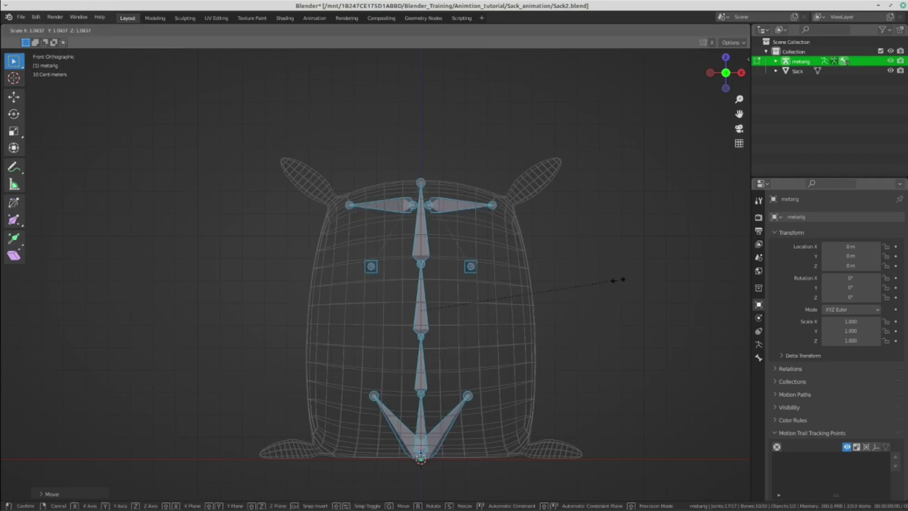
click(619, 280)
scroll(620, 279, up, 7)
mouse_move(563, 322)
shift+middle_down()
mouse_move(460, 127)
mouse_move(482, 303)
mouse_move(443, 199)
mouse_move(449, 341)
mouse_move(412, 265)
shift+middle_up()
scroll(482, 302, down, 3)
scroll(482, 302, down, 2)
scroll(449, 340, up, 3)
scroll(411, 264, up, 1)
scroll(476, 312, up, 2)
shift+middle_drag(476, 312, 523, 299)
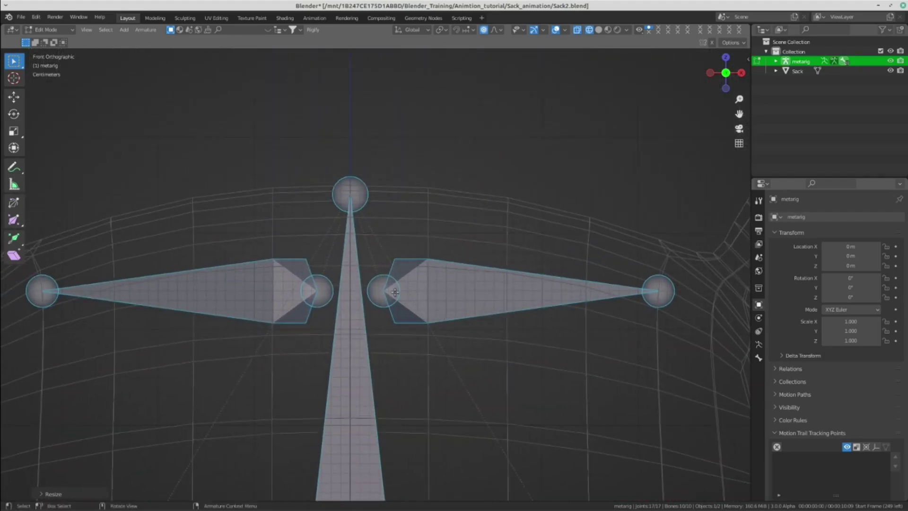
Move the shoulder.L tail joint outward onto the base of the upper-right ear.
click(395, 292)
scroll(395, 292, down, 2)
shift+middle_drag(413, 281, 415, 269)
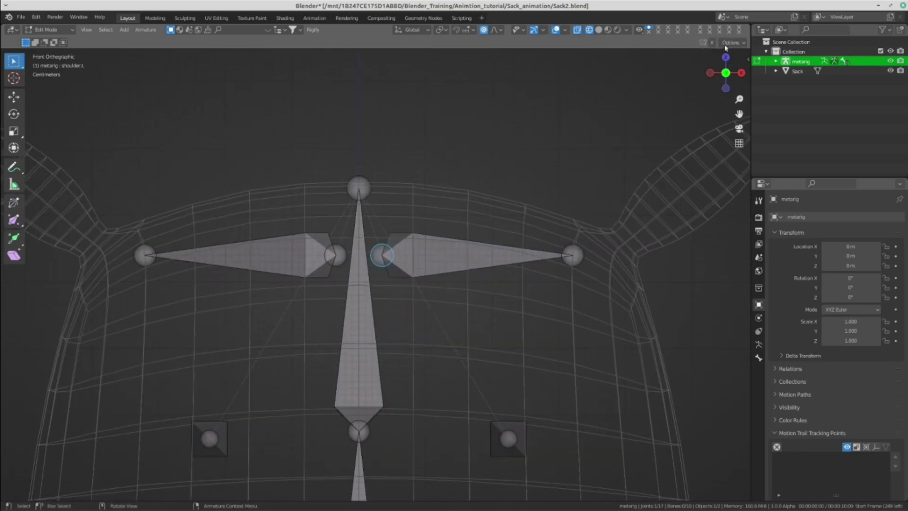
scroll(584, 247, down, 1)
mouse_move(584, 246)
shift+middle_down()
mouse_move(603, 208)
mouse_move(508, 224)
shift+middle_up()
key(g)
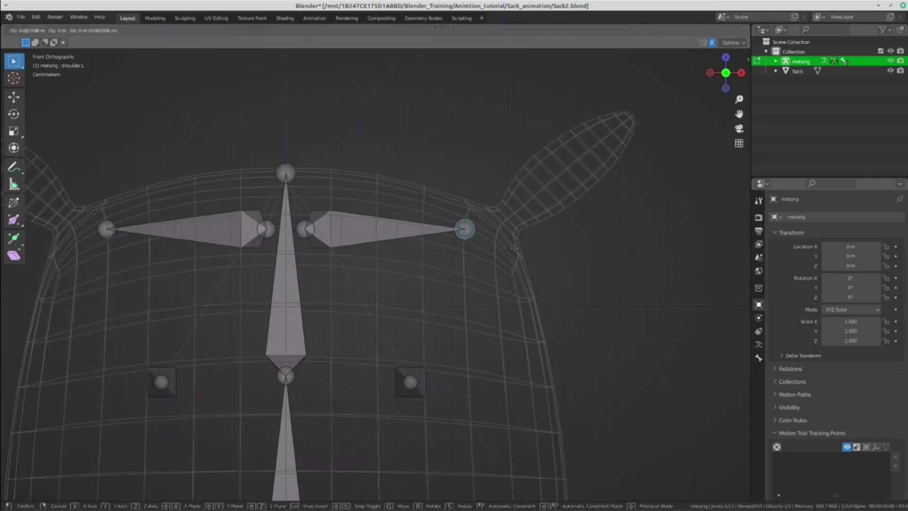
click(550, 241)
scroll(551, 241, down, 2)
scroll(581, 164, up, 2)
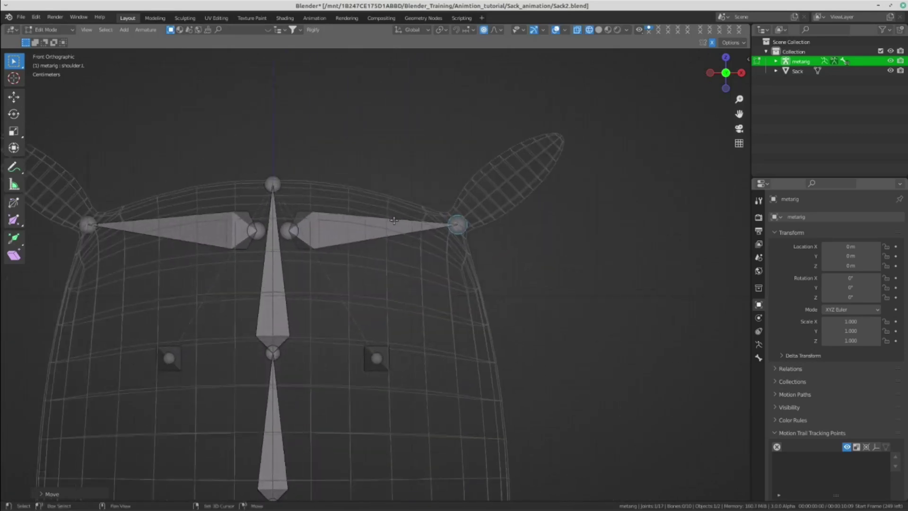
scroll(581, 164, up, 4)
shift+middle_drag(581, 164, 539, 240)
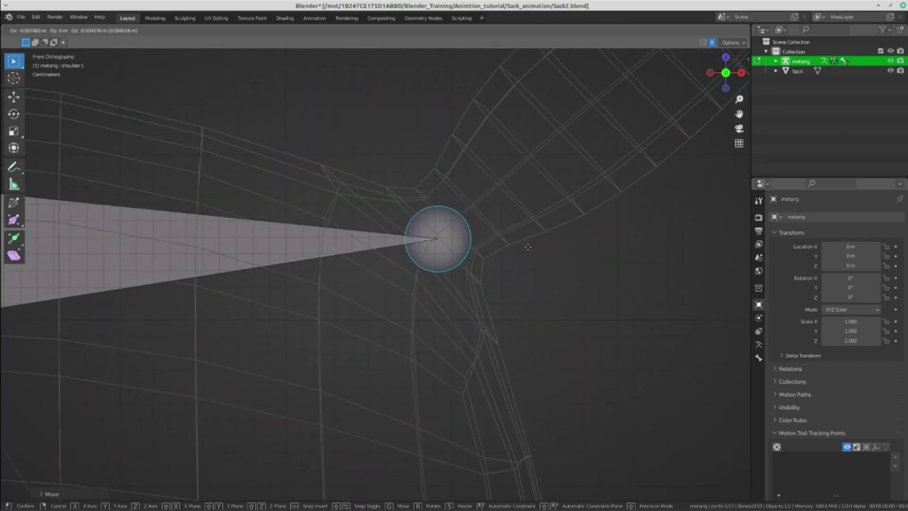
click(526, 242)
Reframe the upper body and ears and select the breast.L bone.
scroll(526, 242, down, 5)
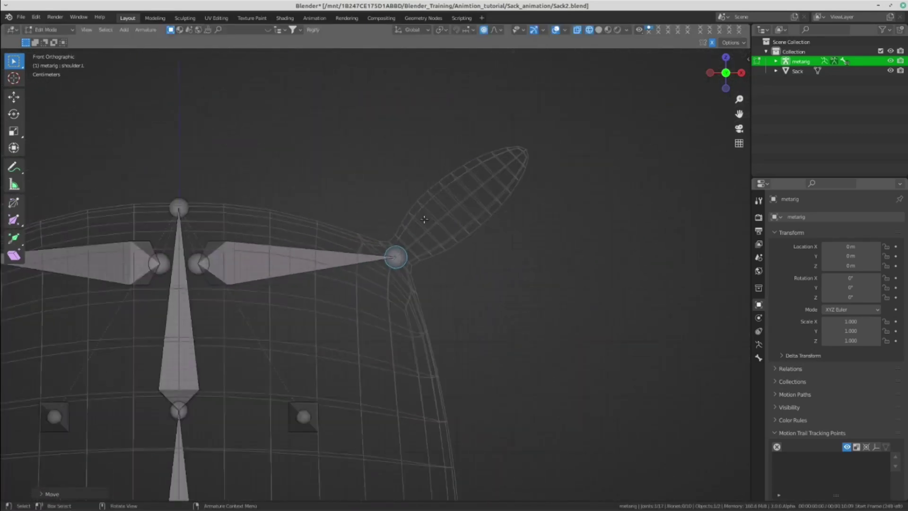
shift+middle_drag(472, 246, 425, 190)
scroll(425, 255, up, 3)
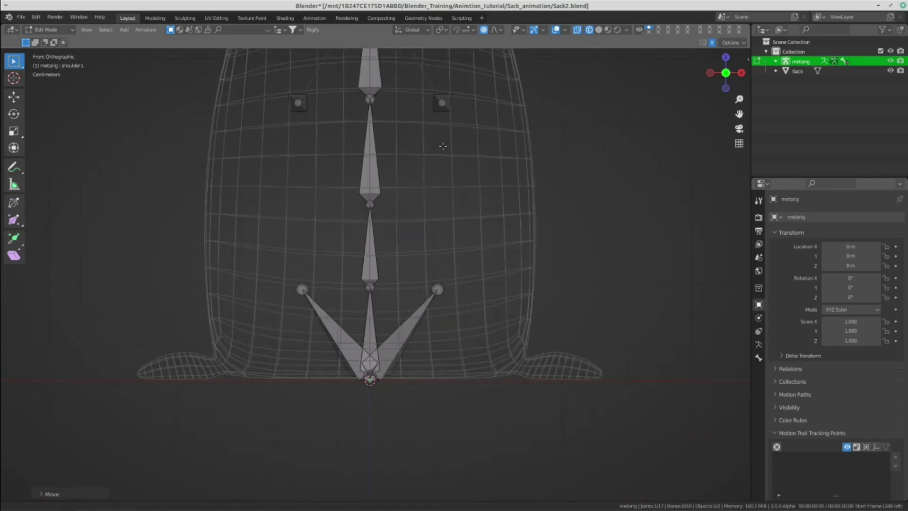
shift+middle_drag(426, 255, 416, 373)
click(431, 233)
mouse_move(421, 166)
shift+middle_down()
mouse_move(409, 225)
mouse_move(413, 212)
shift+middle_up()
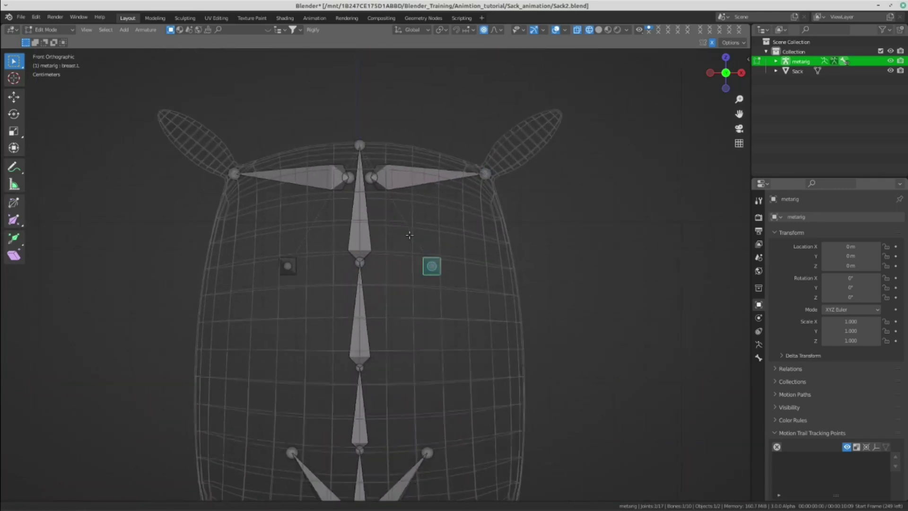
In the right side view (Numpad 3), select only the pelvis.L upper joint.
key(KP_3)
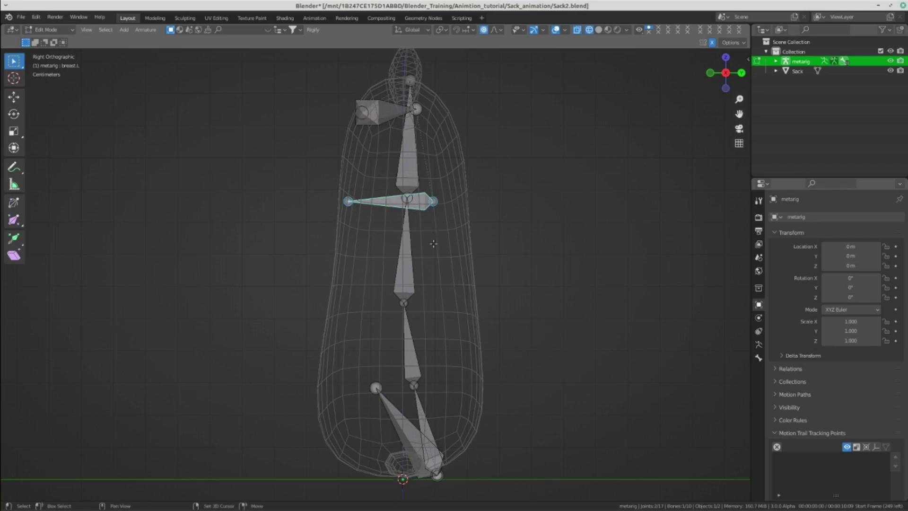
scroll(413, 203, up, 2)
shift+middle_drag(416, 340, 423, 366)
mouse_move(411, 284)
shift+middle_down()
mouse_move(410, 415)
mouse_move(410, 302)
shift+middle_up()
click(410, 414)
shift+click(345, 373)
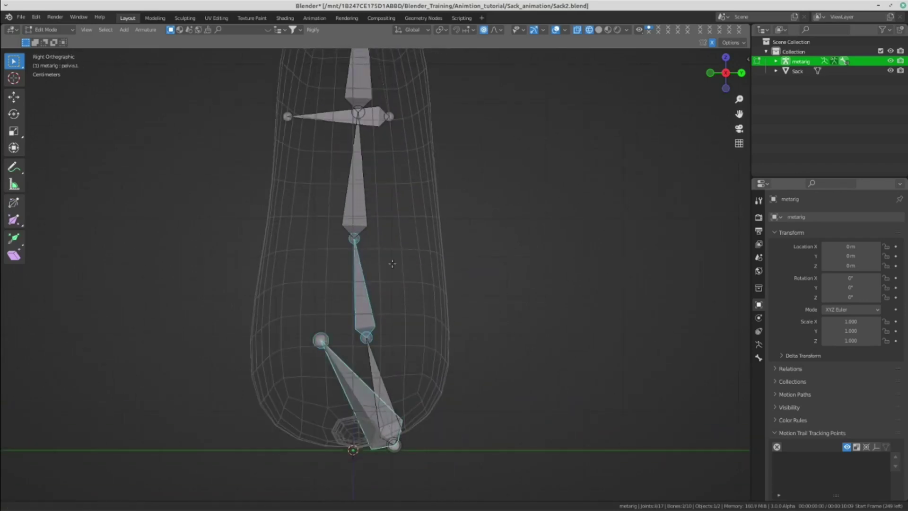
scroll(394, 282, up, 3)
click(367, 254)
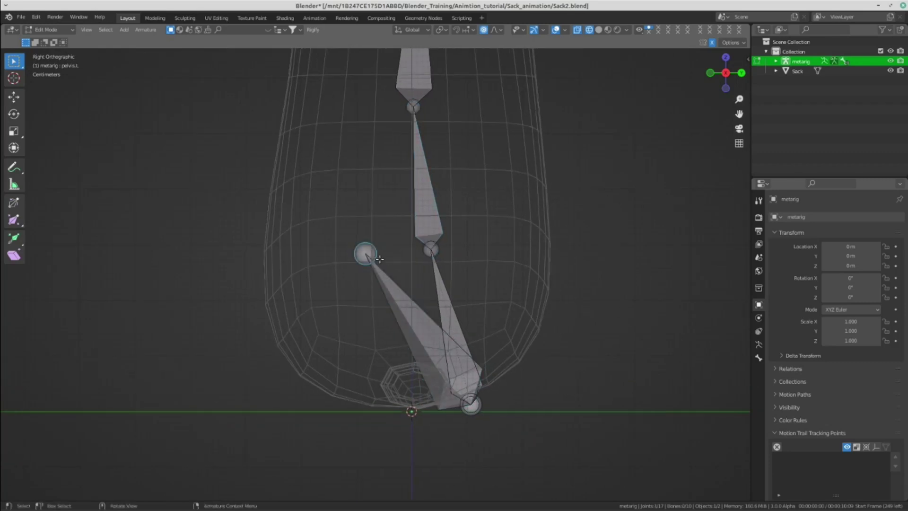
In front view, move the pelvis.L upper joint out to the sack's side.
key(KP_1)
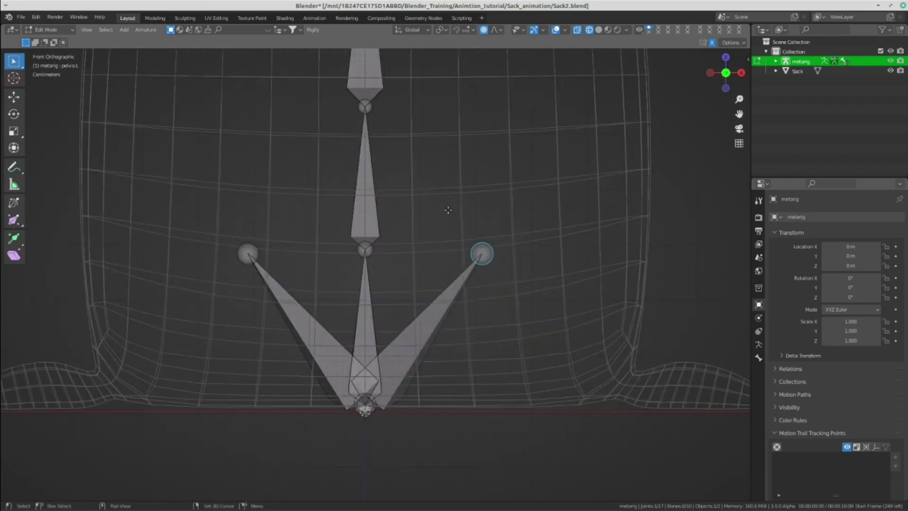
scroll(502, 301, down, 2)
key(g)
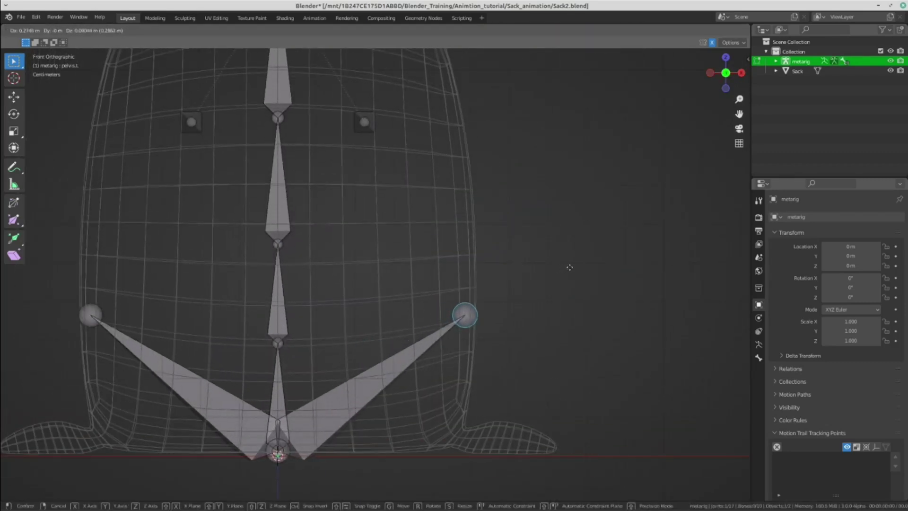
click(570, 268)
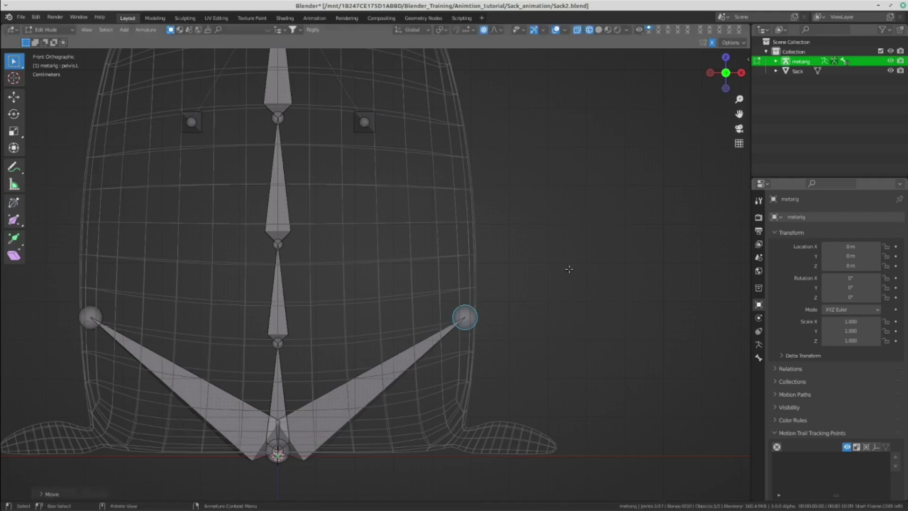
scroll(454, 205, down, 2)
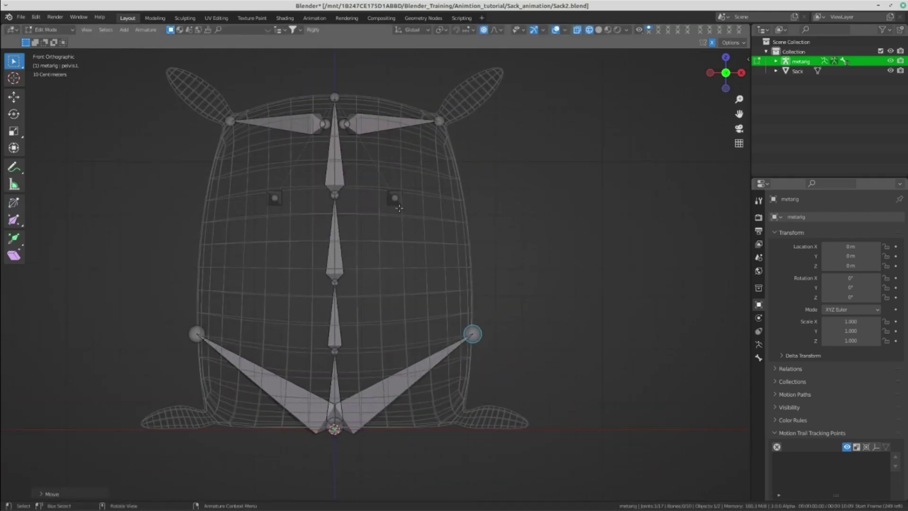
mouse_move(452, 286)
shift+middle_down()
mouse_move(439, 197)
mouse_move(467, 312)
mouse_move(469, 304)
shift+middle_up()
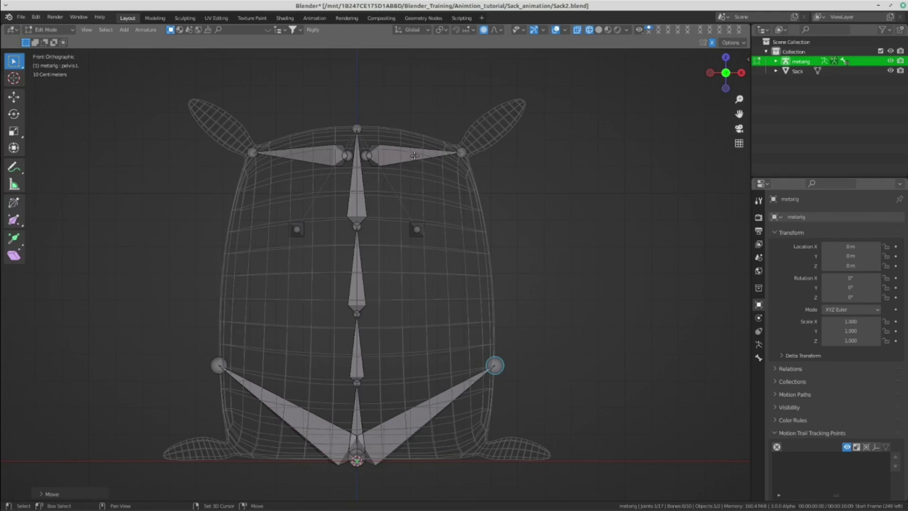
Select the shoulder.L joint at the ear and view it from above.
scroll(453, 226, up, 2)
scroll(493, 235, down, 4)
scroll(492, 235, up, 2)
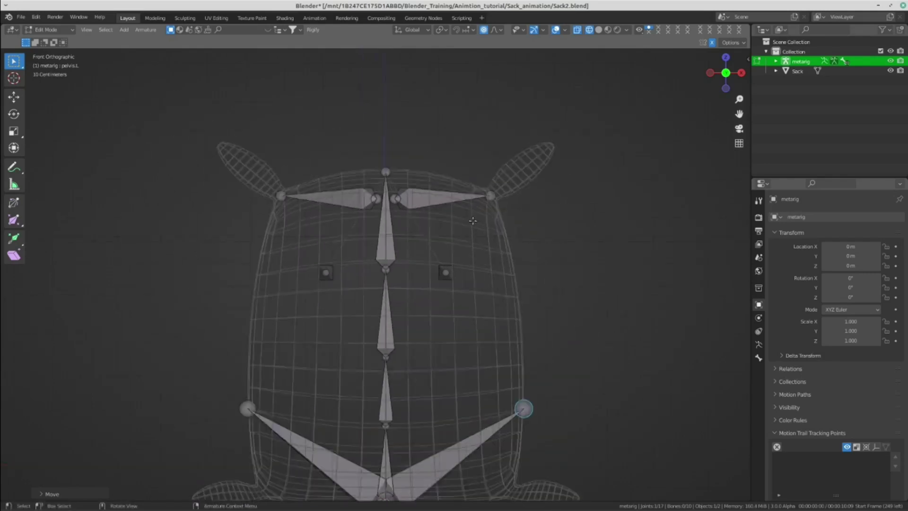
middle_drag(492, 235, 484, 267)
scroll(484, 267, up, 2)
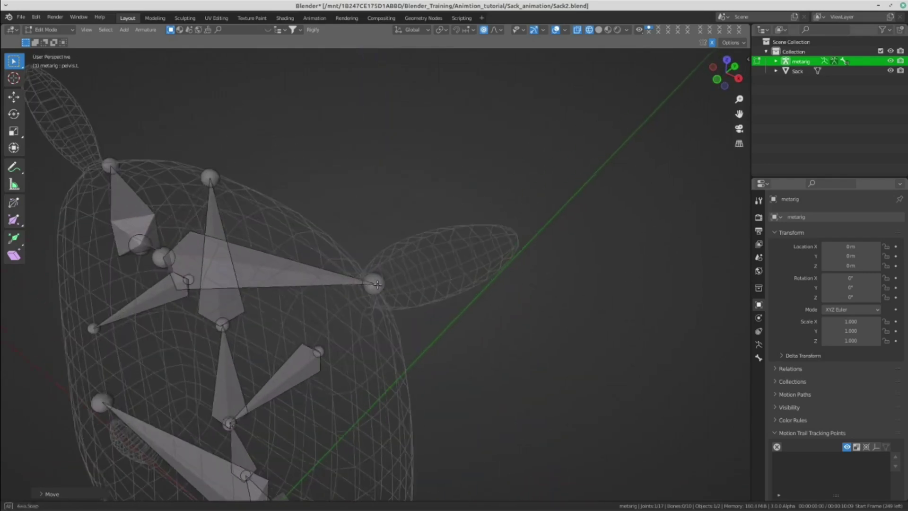
click(370, 284)
scroll(321, 341, up, 3)
scroll(321, 341, up, 2)
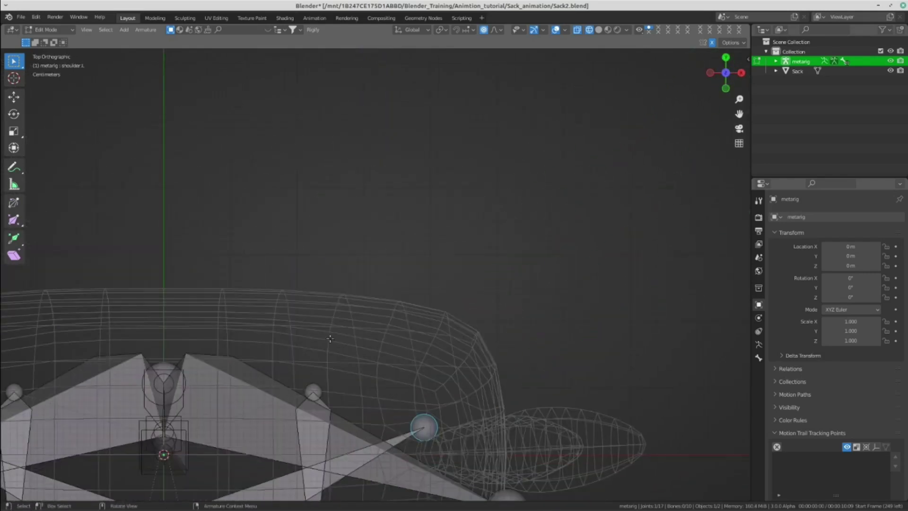
mouse_move(321, 340)
middle_down()
mouse_move(425, 232)
mouse_move(438, 242)
middle_up()
scroll(429, 229, up, 3)
scroll(428, 229, up, 1)
Nudge the shoulder.L tip about 0.038 m to centre it in the ear base, then select pelvis.L.
key(g)
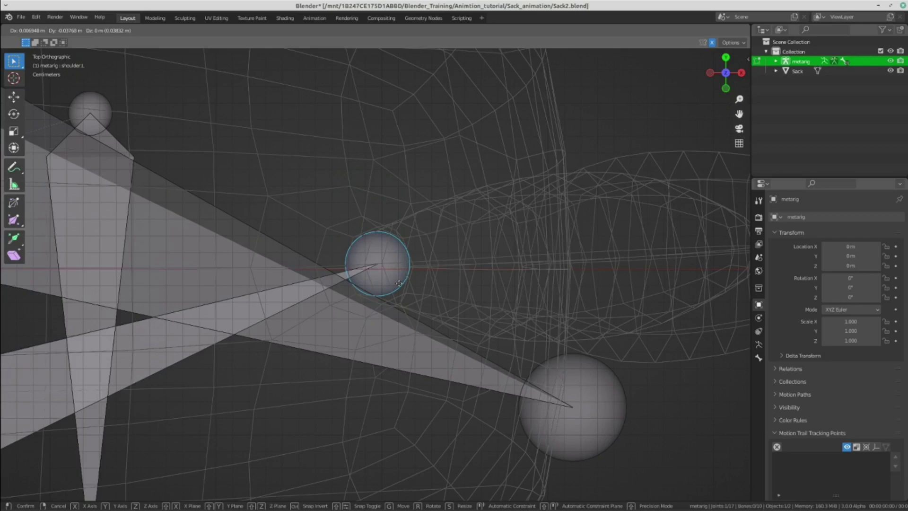
click(398, 283)
scroll(398, 283, down, 5)
mouse_move(398, 282)
middle_down()
mouse_move(433, 232)
mouse_move(477, 257)
mouse_move(302, 301)
mouse_move(437, 335)
middle_up()
scroll(433, 232, down, 4)
click(478, 257)
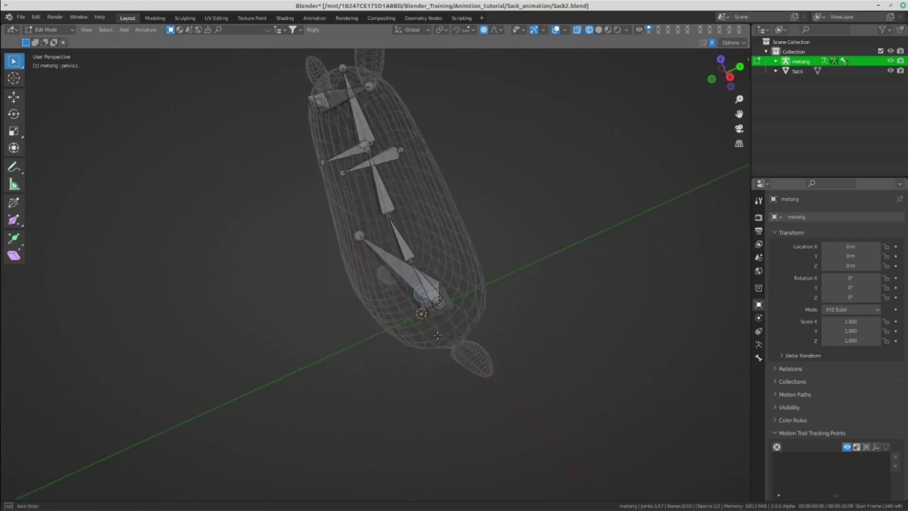
Select breast.L and, in right side view, reposition its first end joint.
mouse_move(437, 335)
middle_down()
mouse_move(352, 243)
mouse_move(426, 264)
middle_up()
click(449, 263)
scroll(421, 282, up, 2)
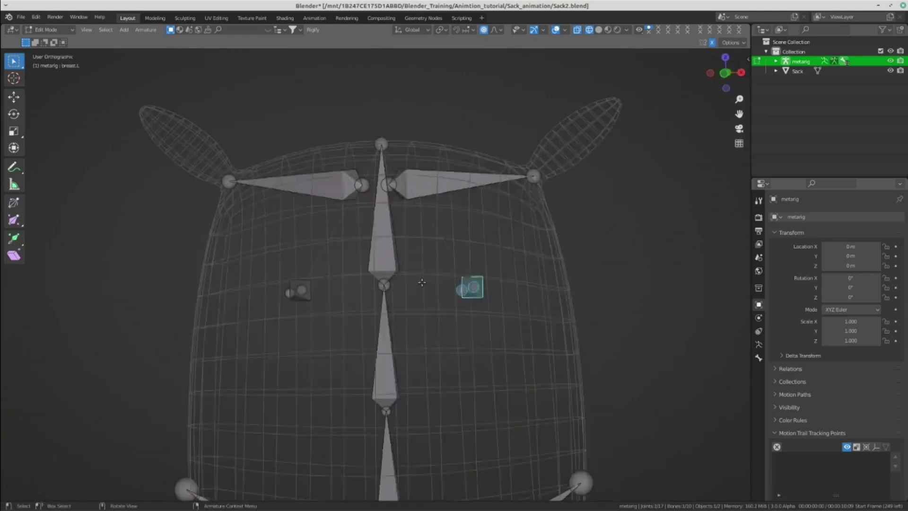
key(KP_3)
scroll(422, 282, up, 2)
shift+middle_drag(309, 297, 387, 298)
key(g)
click(401, 299)
Reposition breast.L's other end joint so the bone lies level, then select the whole bone.
click(544, 299)
key(g)
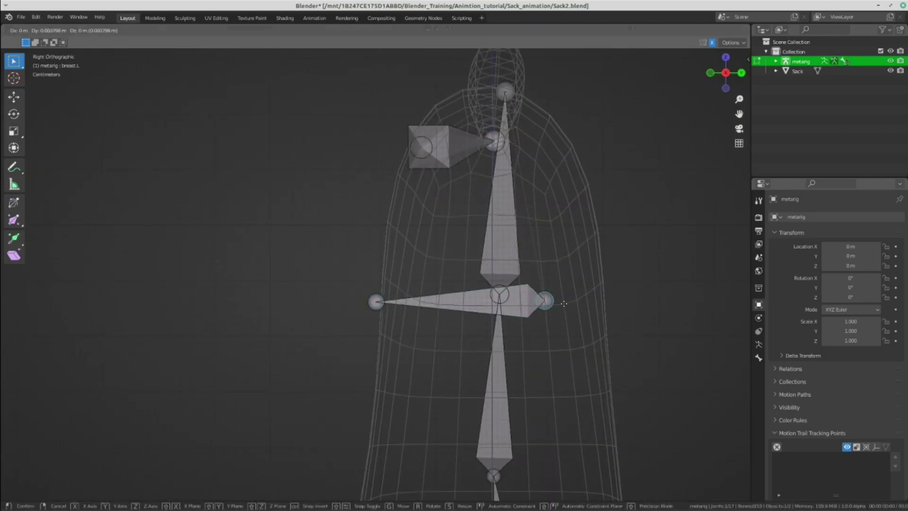
click(554, 305)
mouse_move(554, 305)
middle_down()
mouse_move(441, 285)
mouse_move(497, 313)
mouse_move(466, 303)
middle_up()
click(449, 291)
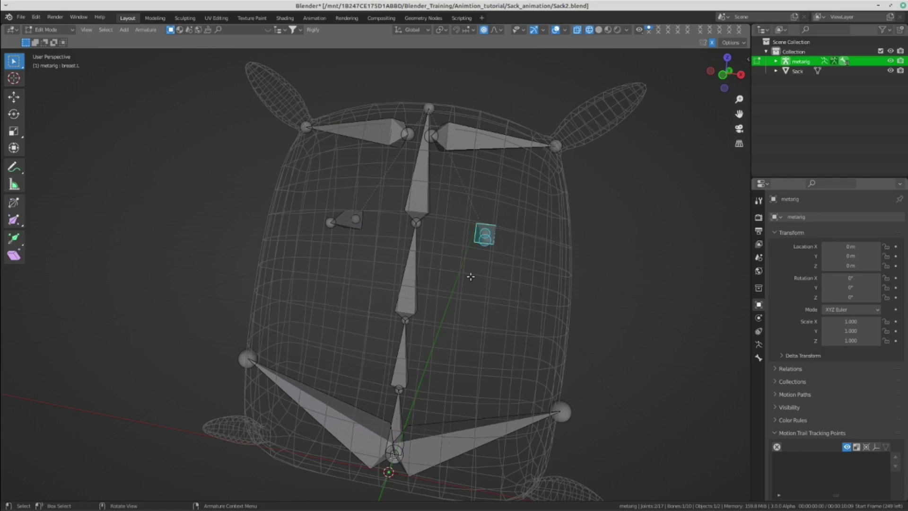
scroll(470, 277, down, 3)
mouse_move(471, 276)
middle_down()
mouse_move(505, 262)
mouse_move(491, 273)
middle_up()
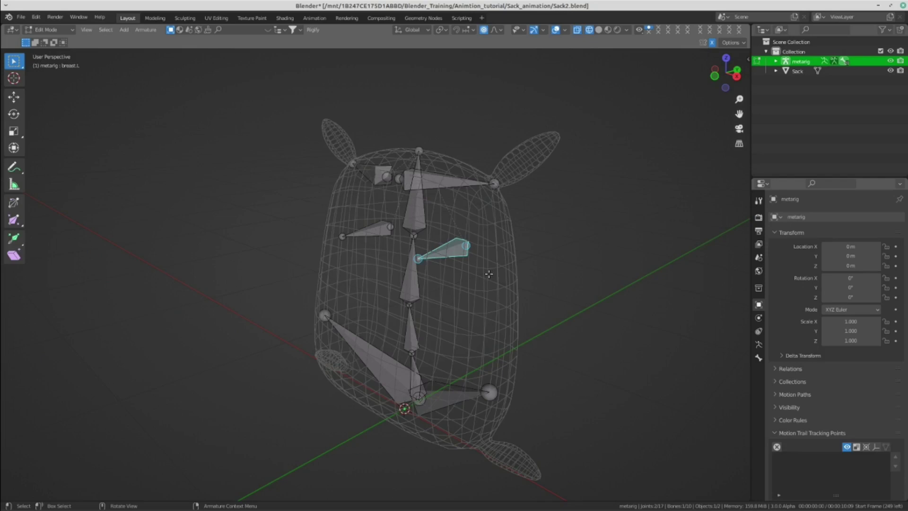
middle_drag(451, 300, 510, 309)
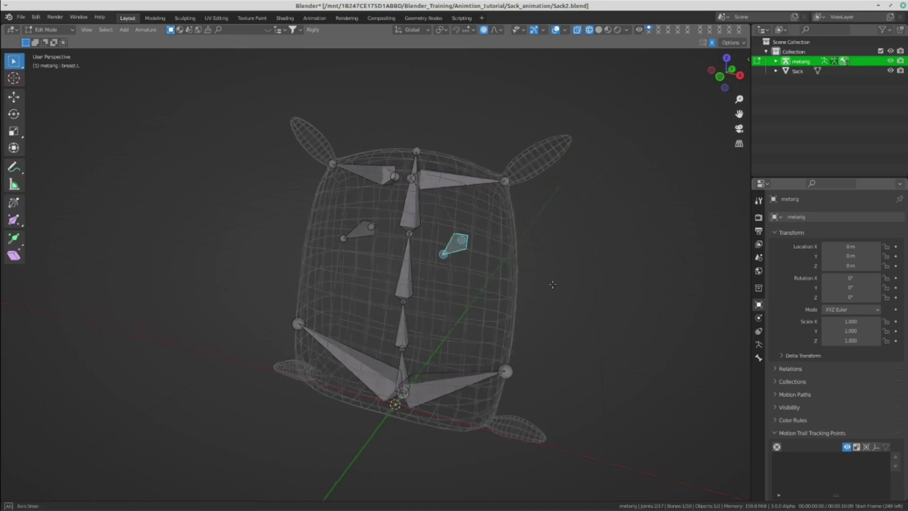
middle_drag(571, 280, 466, 308)
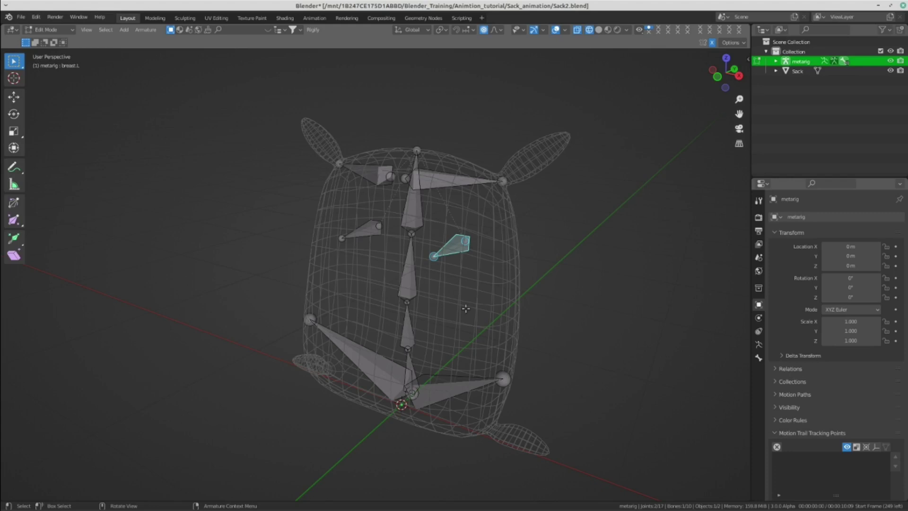
In front view, raise both breast bones slightly to sit level with the spine joint.
key(KP_1)
scroll(454, 242, up, 2)
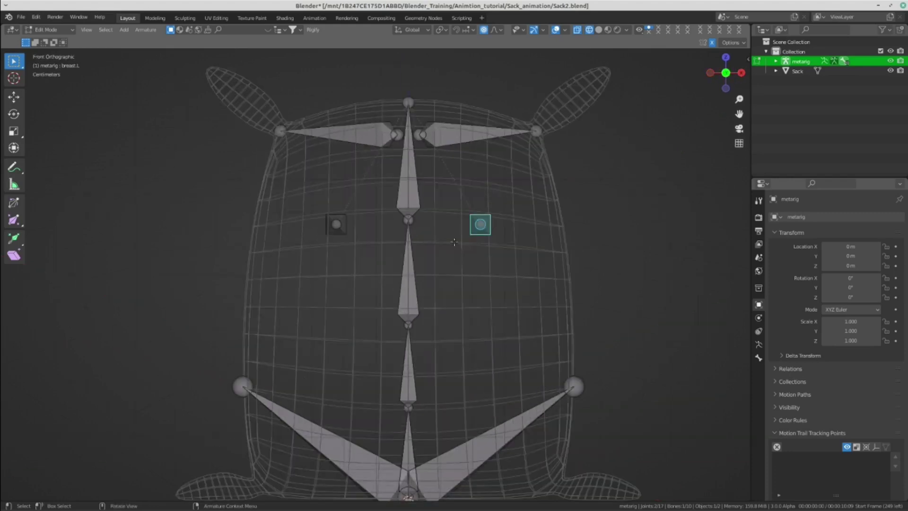
shift+middle_drag(453, 242, 407, 239)
scroll(425, 236, up, 2)
scroll(472, 231, down, 2)
key(g)
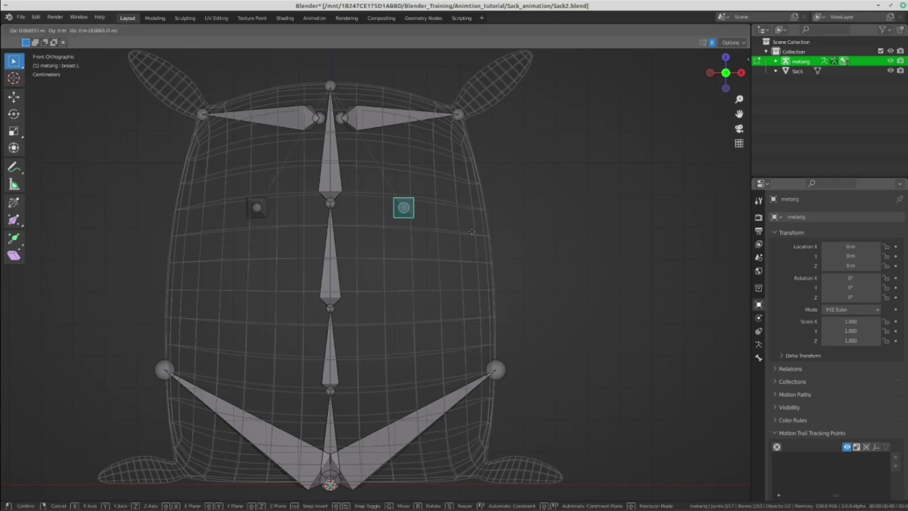
click(459, 228)
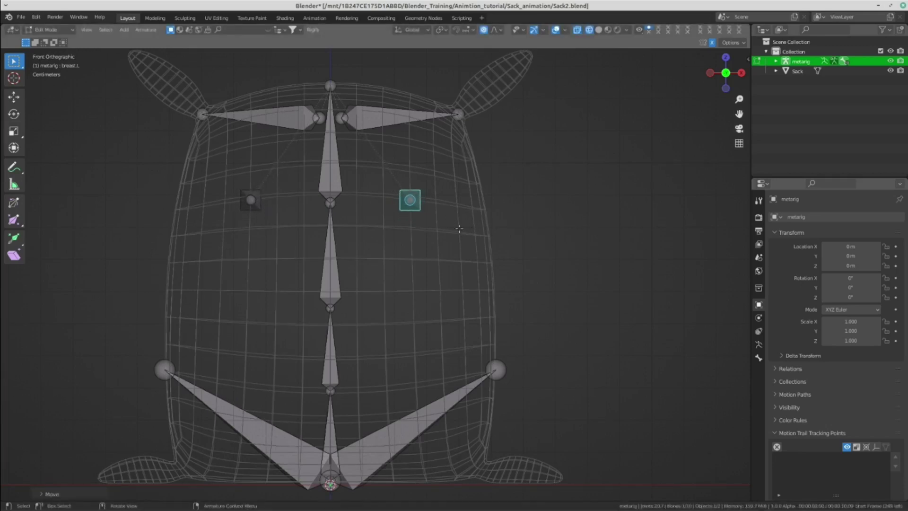
scroll(459, 229, down, 2)
mouse_move(459, 229)
middle_down()
mouse_move(523, 297)
mouse_move(509, 289)
middle_up()
key(KP_1)
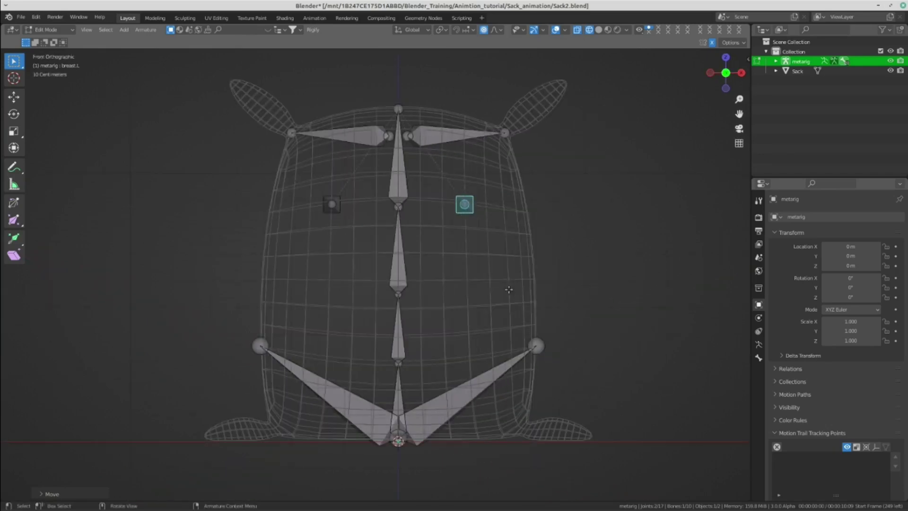
Frame the whole sack and show the armature's data settings in Properties.
scroll(419, 330, up, 5)
scroll(419, 330, up, 2)
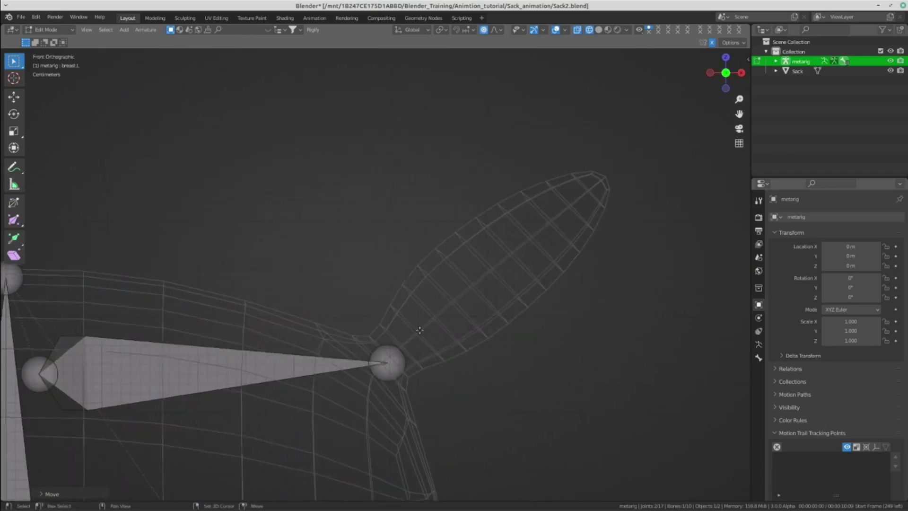
scroll(414, 297, down, 2)
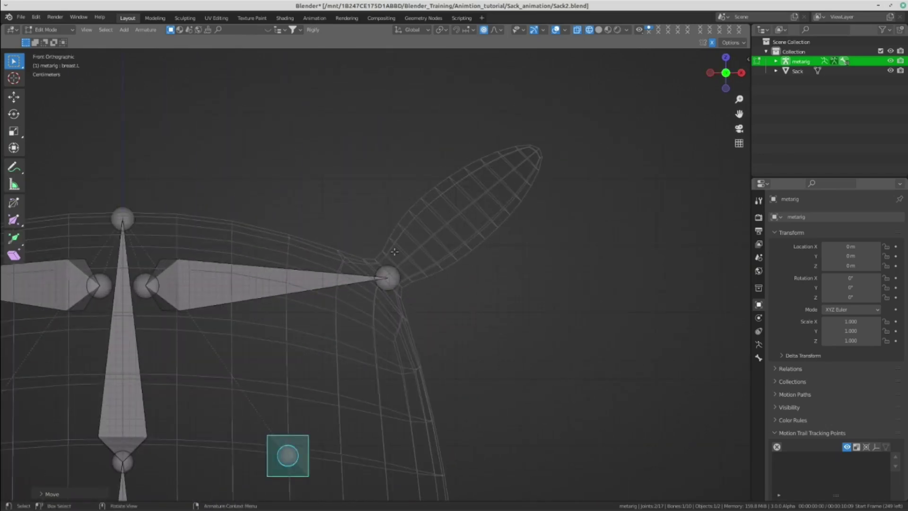
scroll(481, 251, down, 2)
mouse_move(457, 371)
shift+middle_down()
mouse_move(432, 144)
mouse_move(389, 268)
mouse_move(389, 302)
mouse_move(445, 241)
shift+middle_up()
scroll(432, 144, down, 2)
scroll(446, 242, up, 1)
scroll(567, 307, down, 3)
shift+middle_drag(655, 364, 659, 264)
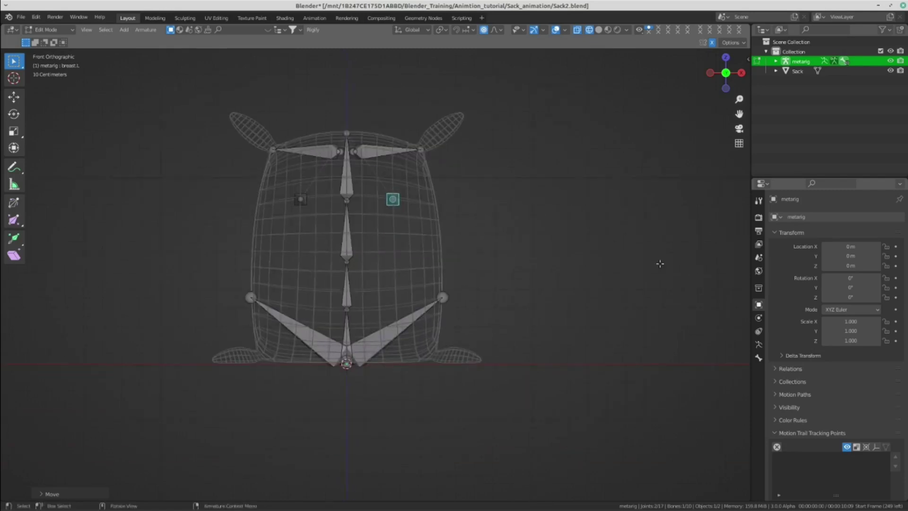
click(759, 344)
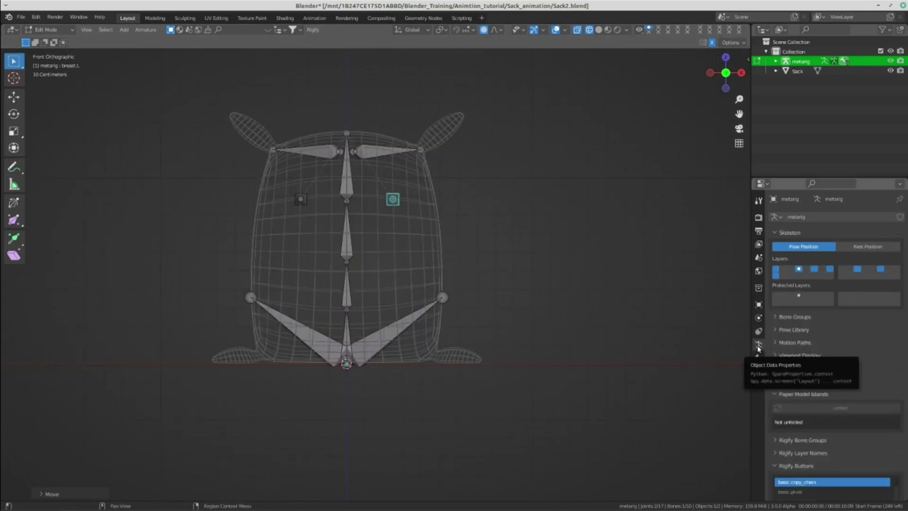
Scroll the Armature properties down to the Rigify Buttons sample type list.
scroll(834, 340, down, 3)
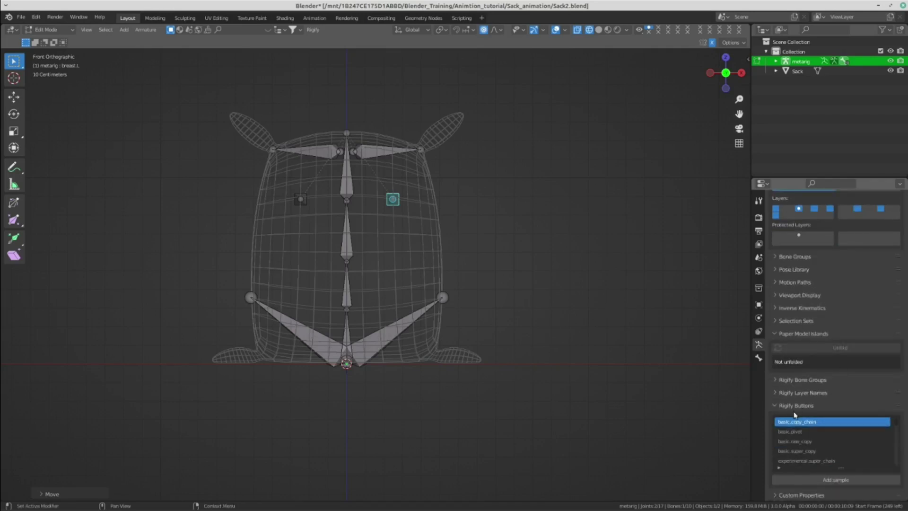
ctrl+scroll(826, 458, down, 1)
ctrl+scroll(828, 458, down, 1)
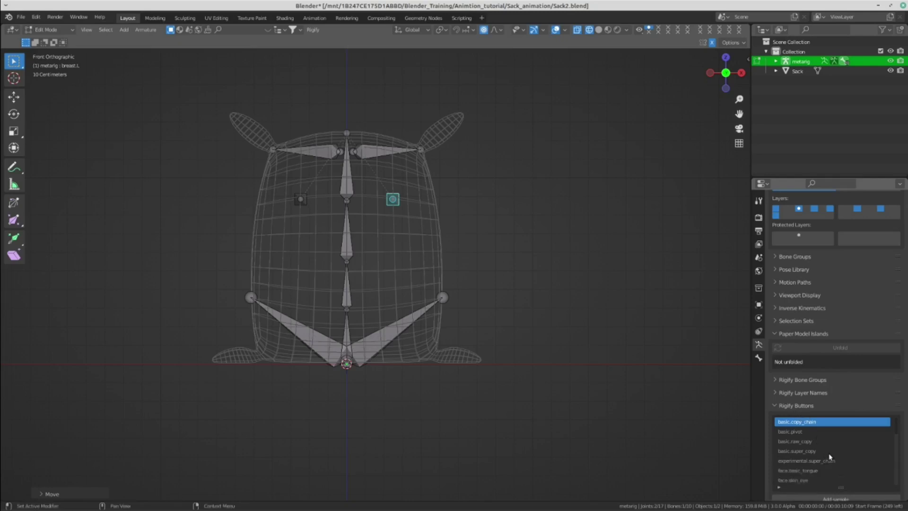
ctrl+scroll(829, 454, down, 3)
scroll(829, 452, down, 3)
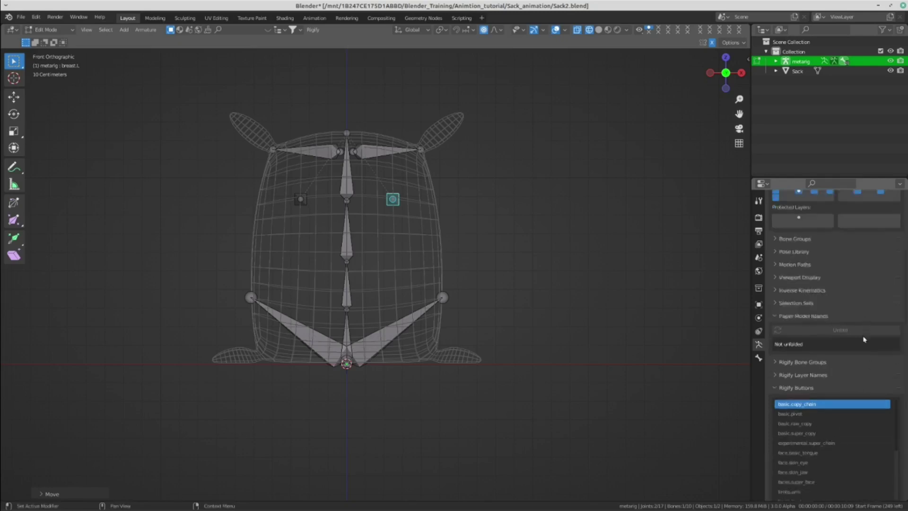
ctrl+scroll(837, 406, down, 2)
ctrl+scroll(838, 406, down, 2)
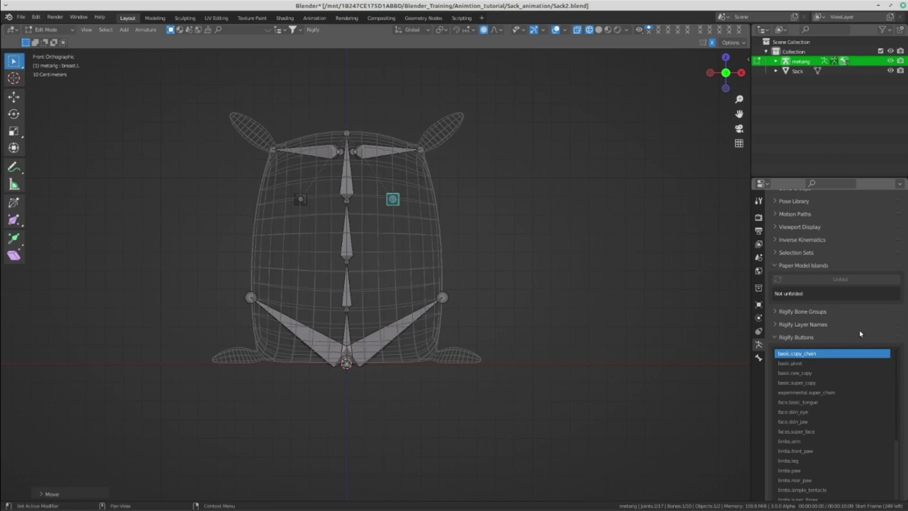
scroll(837, 334, down, 2)
ctrl+scroll(858, 350, down, 2)
scroll(858, 265, down, 2)
ctrl+scroll(837, 358, down, 2)
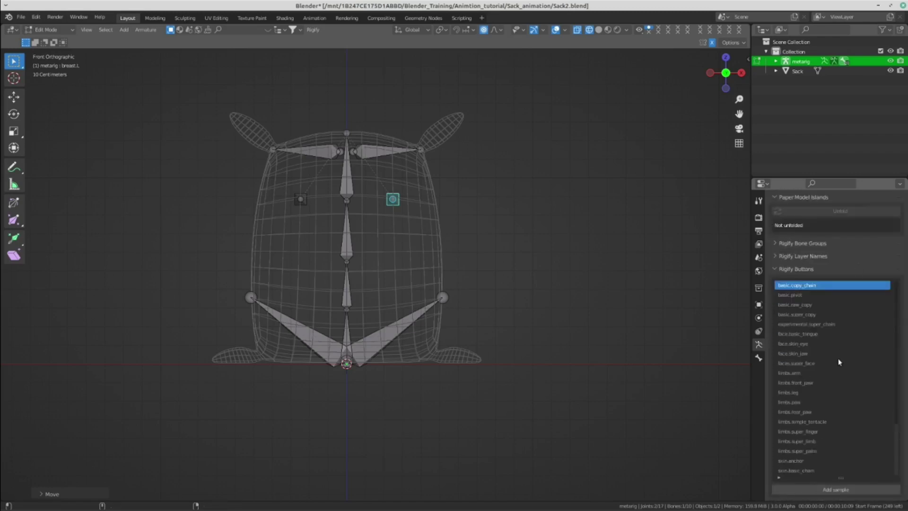
ctrl+scroll(838, 359, down, 1)
ctrl+scroll(844, 337, down, 1)
scroll(830, 369, down, 1)
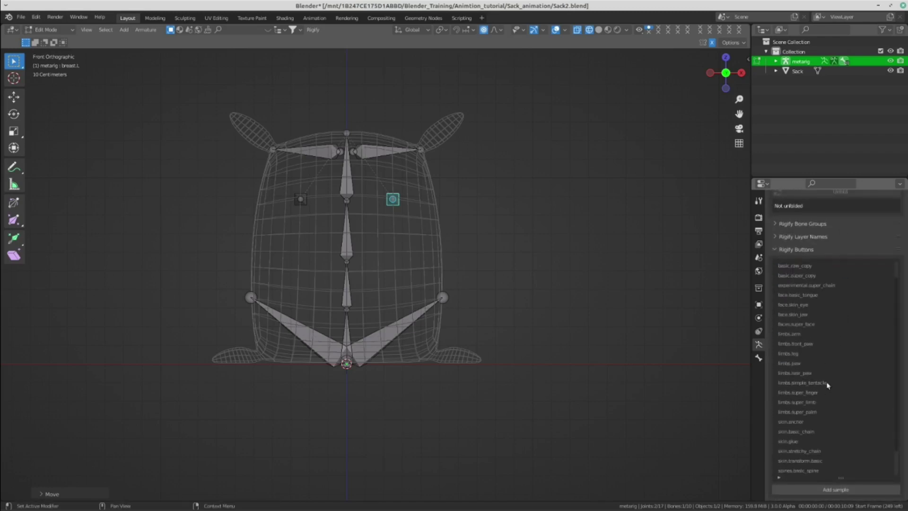
shift+middle_drag(717, 339, 731, 353)
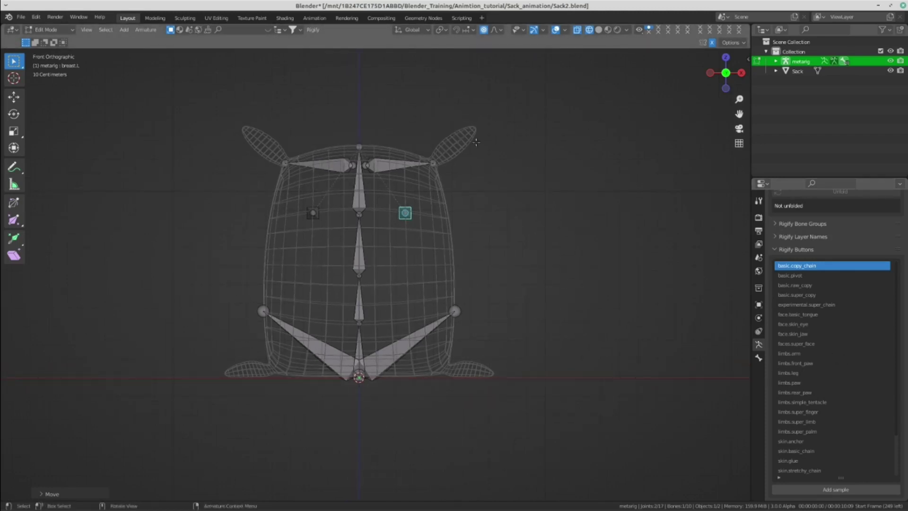
scroll(825, 350, down, 1)
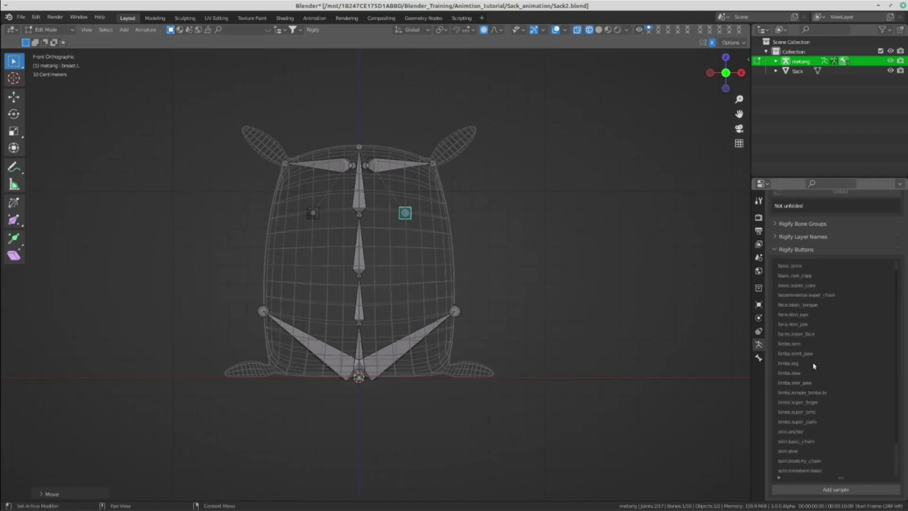
scroll(815, 366, up, 1)
scroll(814, 365, down, 3)
scroll(814, 365, up, 3)
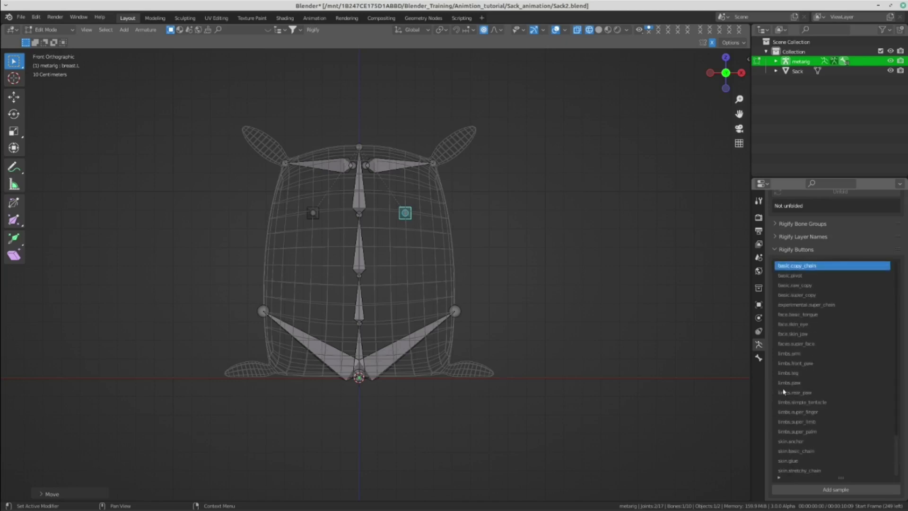
Try limbs.front_paw and limbs.super_finger, finally choosing limbs.super_palm as the sample type.
click(787, 363)
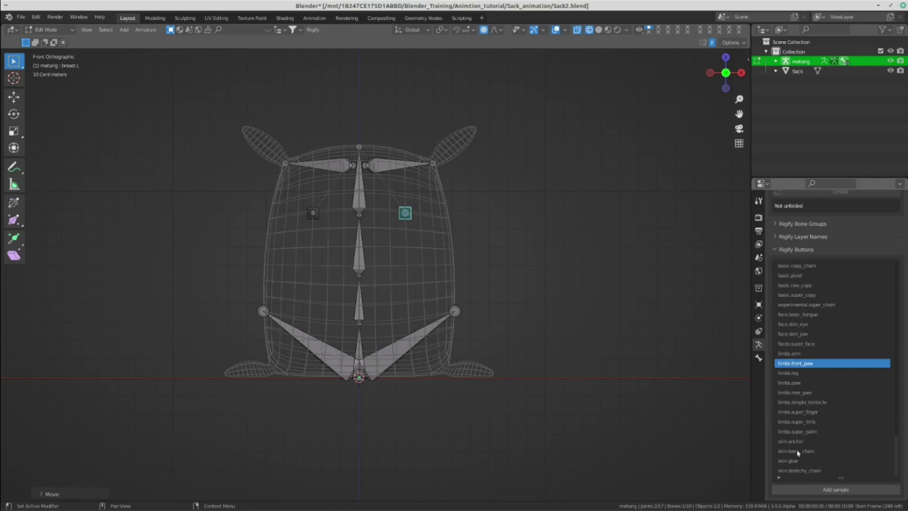
scroll(809, 431, down, 1)
scroll(809, 430, up, 1)
scroll(810, 383, down, 1)
scroll(810, 383, up, 1)
scroll(825, 383, down, 1)
scroll(825, 384, down, 2)
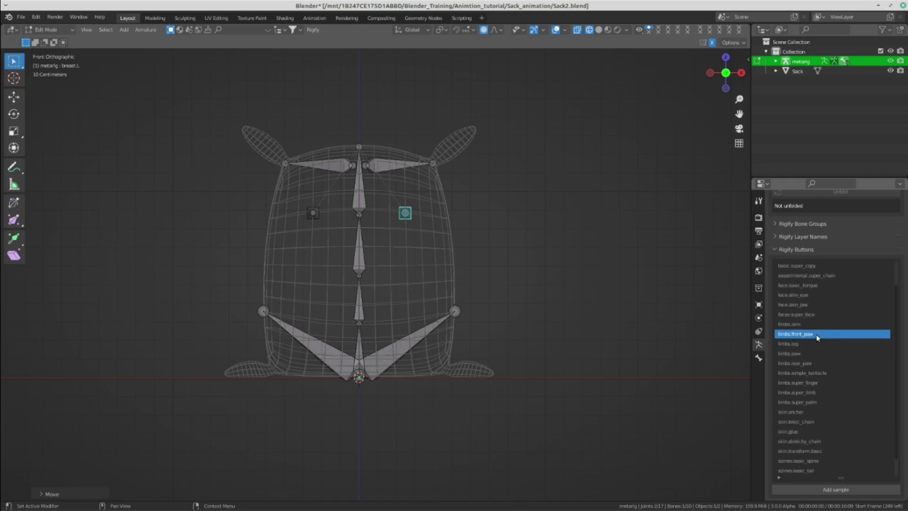
scroll(838, 395, down, 2)
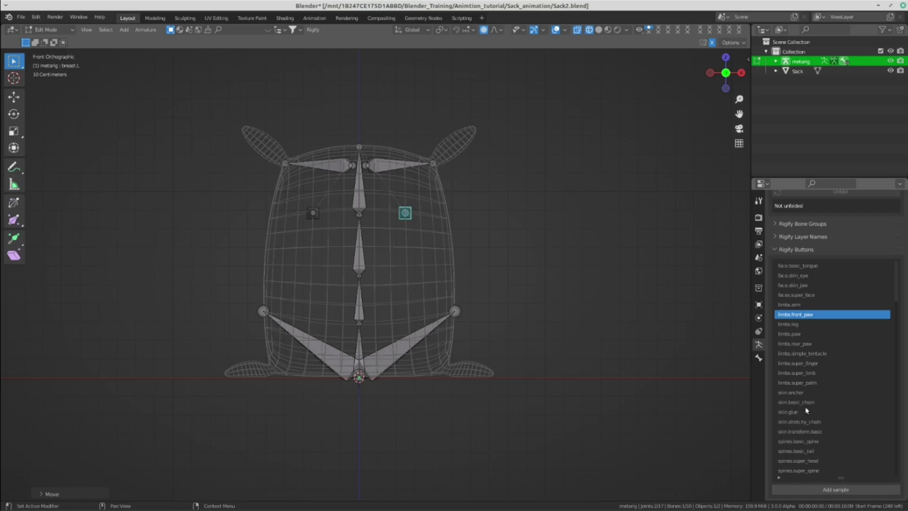
click(801, 384)
click(822, 363)
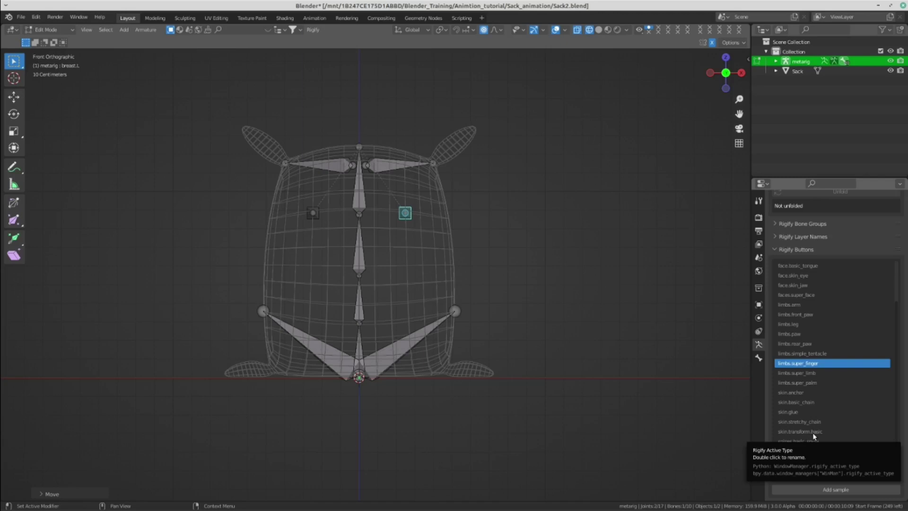
click(816, 382)
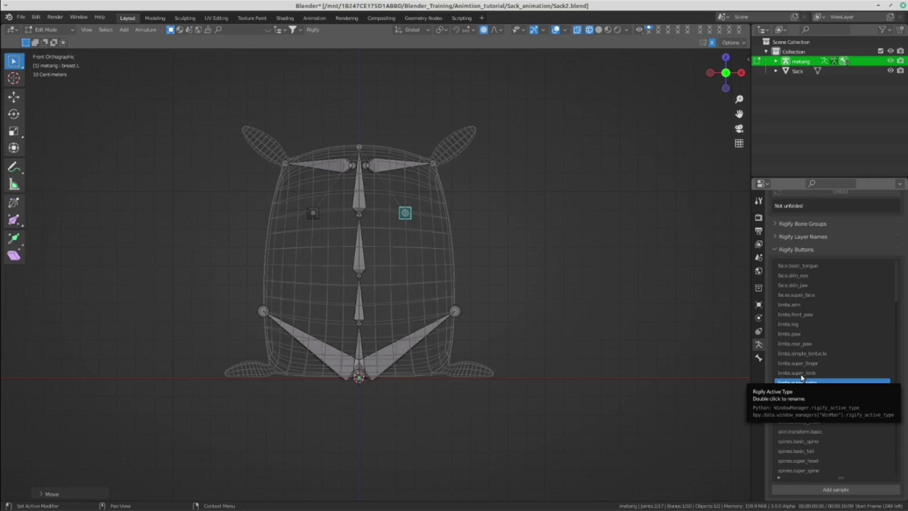
Add the limbs.super_palm sample to the metarig and frame the new palm bones.
click(839, 492)
scroll(585, 191, down, 1)
scroll(412, 282, up, 2)
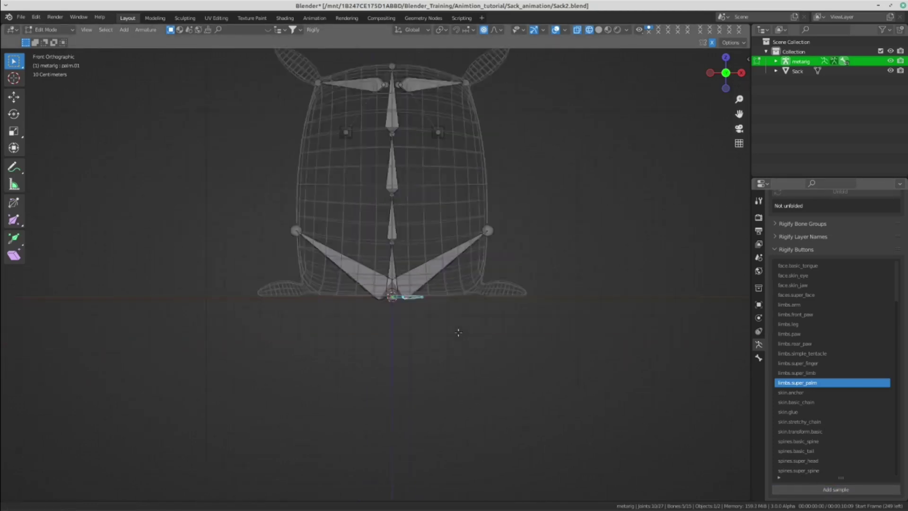
scroll(413, 282, up, 3)
scroll(413, 282, up, 1)
shift+middle_drag(413, 282, 401, 363)
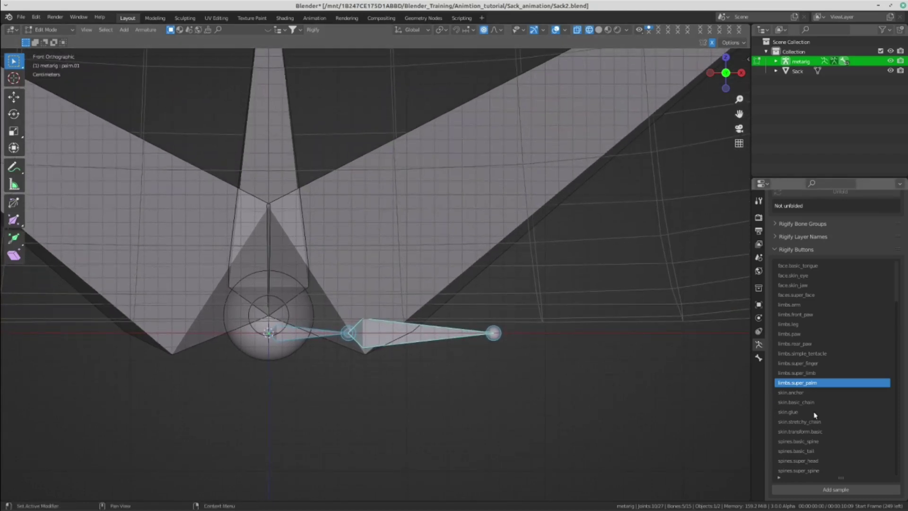
Zoom and orbit to inspect the palm bones at the sack's base in perspective.
scroll(804, 378, up, 2)
scroll(800, 314, up, 3)
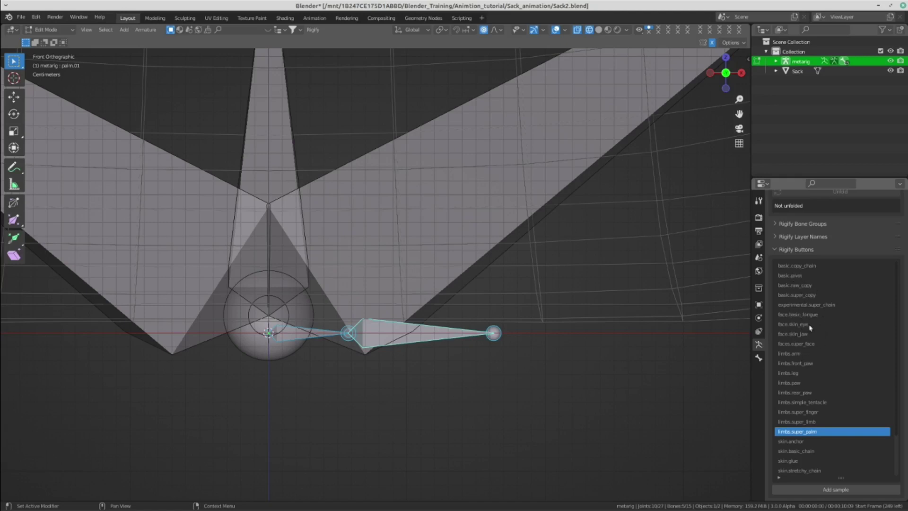
scroll(810, 336, down, 2)
scroll(821, 367, down, 1)
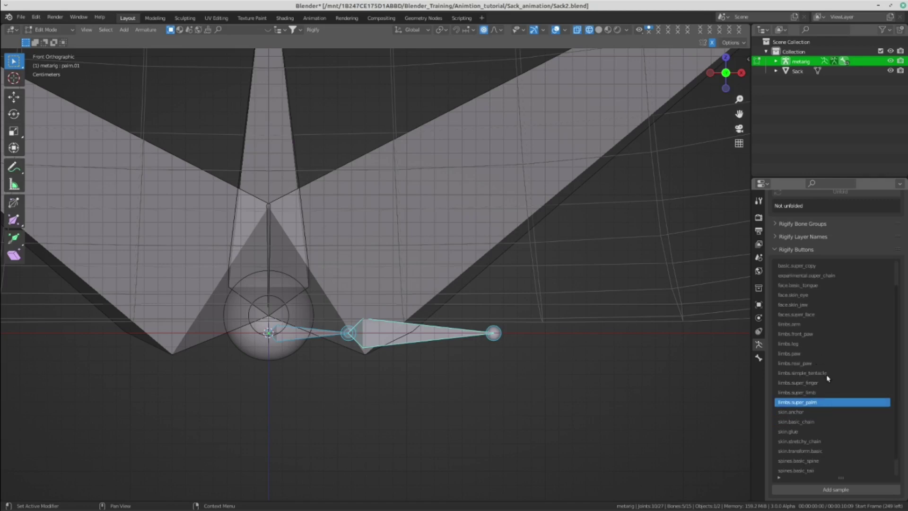
scroll(827, 378, down, 1)
scroll(821, 386, down, 1)
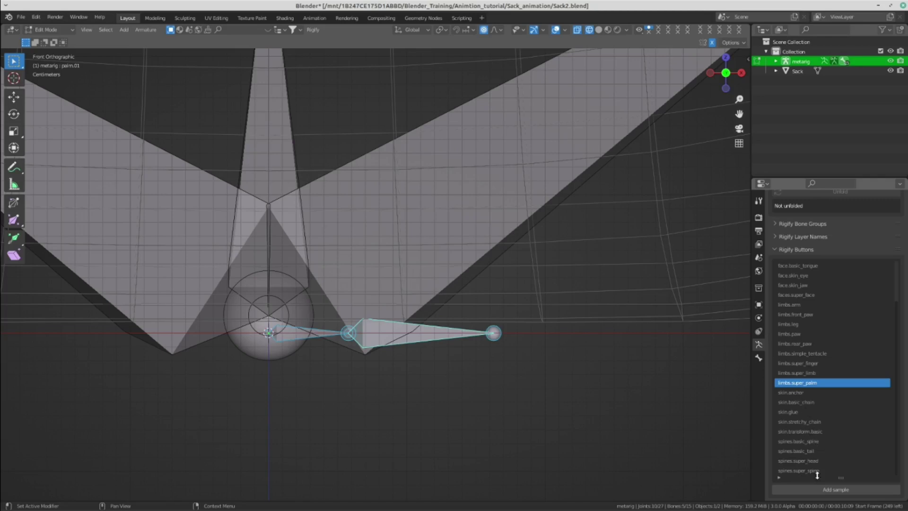
scroll(445, 318, down, 3)
mouse_move(446, 318)
middle_down()
mouse_move(423, 204)
mouse_move(458, 300)
mouse_move(507, 353)
mouse_move(317, 449)
mouse_move(319, 422)
mouse_move(319, 481)
mouse_move(389, 422)
mouse_move(328, 238)
mouse_move(496, 331)
mouse_move(507, 319)
mouse_move(475, 296)
mouse_move(376, 368)
mouse_move(422, 290)
mouse_move(635, 335)
middle_up()
Delete the palm bones and add a limbs.super_finger sample chain to the metarig.
key(x)
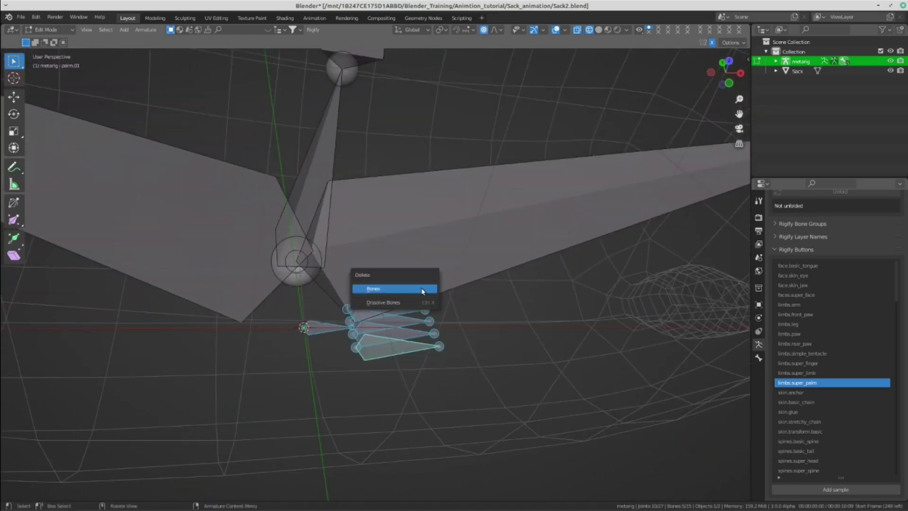
click(422, 288)
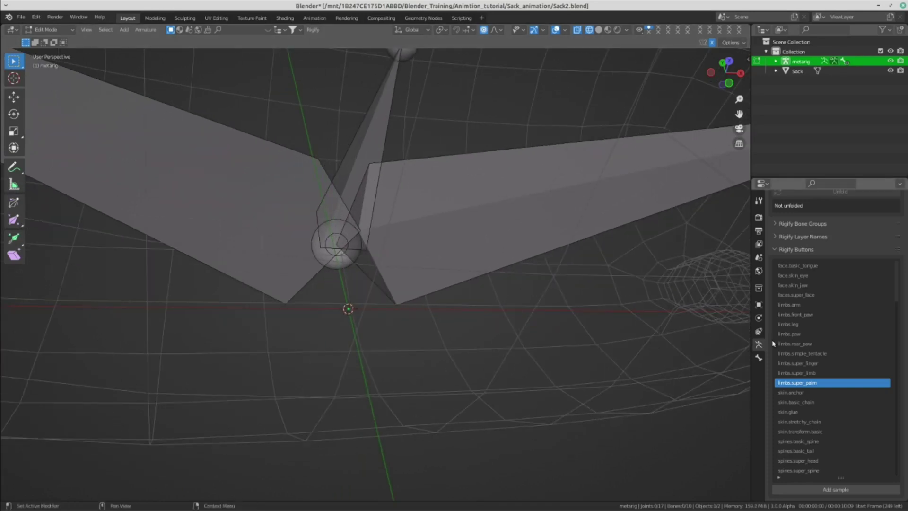
click(815, 364)
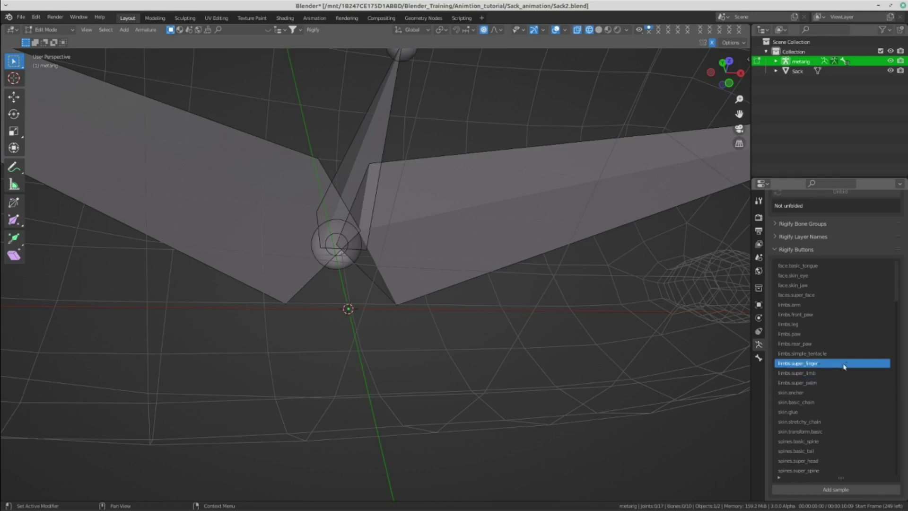
click(835, 490)
Move the new finger chain up onto the sack's right ear.
middle_drag(426, 293, 457, 283)
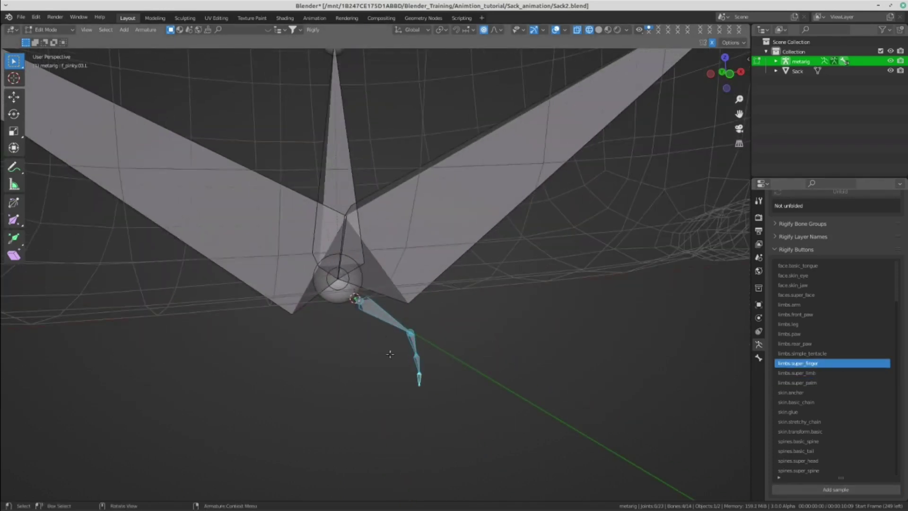
key(KP_1)
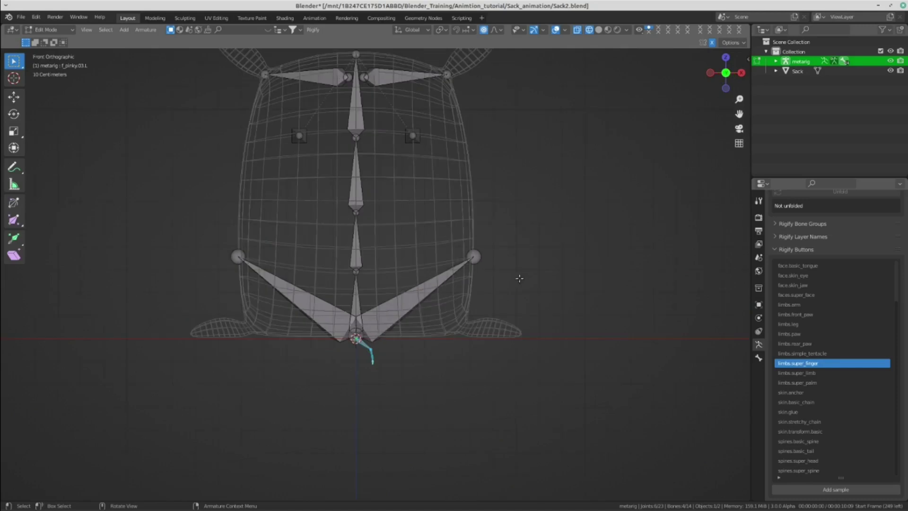
scroll(519, 278, down, 1)
shift+middle_drag(519, 278, 519, 390)
key(g)
click(483, 138)
Rotate the finger chain so it follows the direction of the ear.
scroll(483, 138, up, 4)
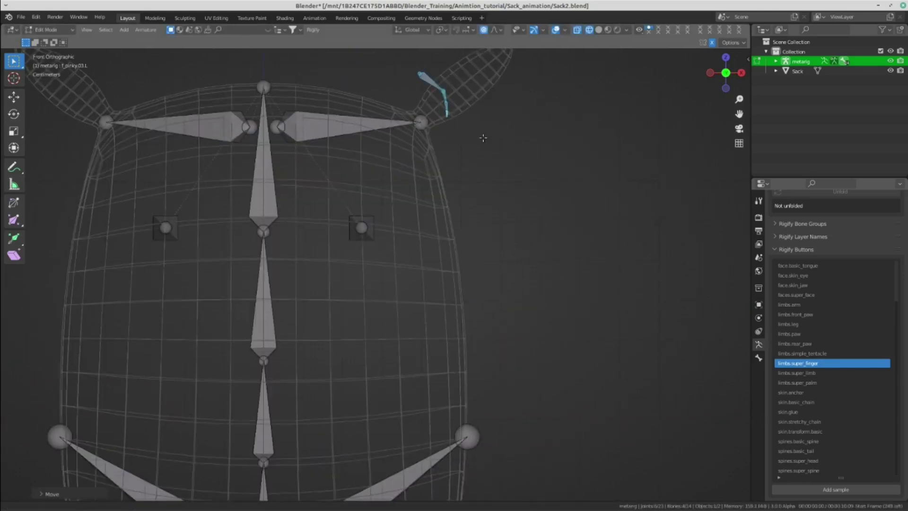
shift+middle_drag(483, 138, 572, 313)
scroll(571, 312, up, 1)
scroll(443, 376, up, 5)
shift+middle_drag(420, 302, 420, 348)
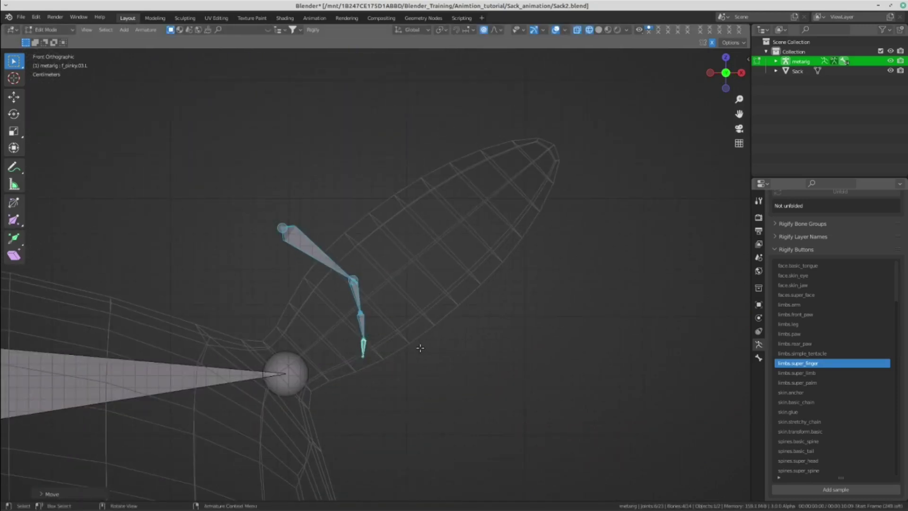
key(r)
click(396, 114)
scroll(331, 284, up, 2)
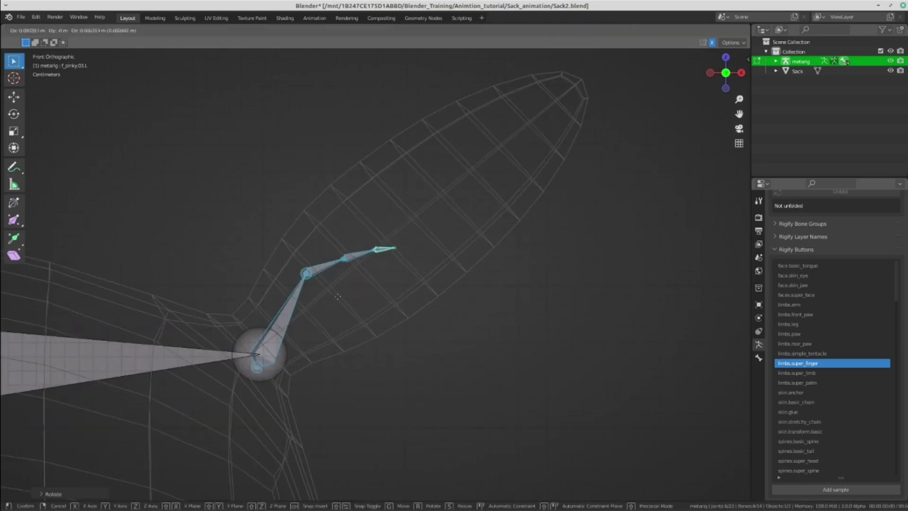
key(r)
click(280, 308)
scroll(280, 307, up, 5)
Reposition the finger chain's root joint and reframe the view on the whole mesh.
key(g)
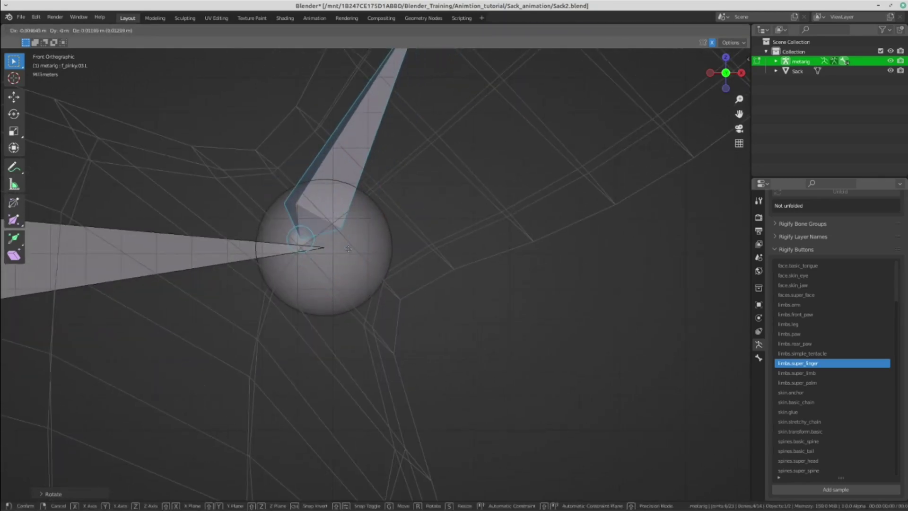
click(372, 257)
scroll(372, 258, down, 4)
scroll(353, 249, up, 2)
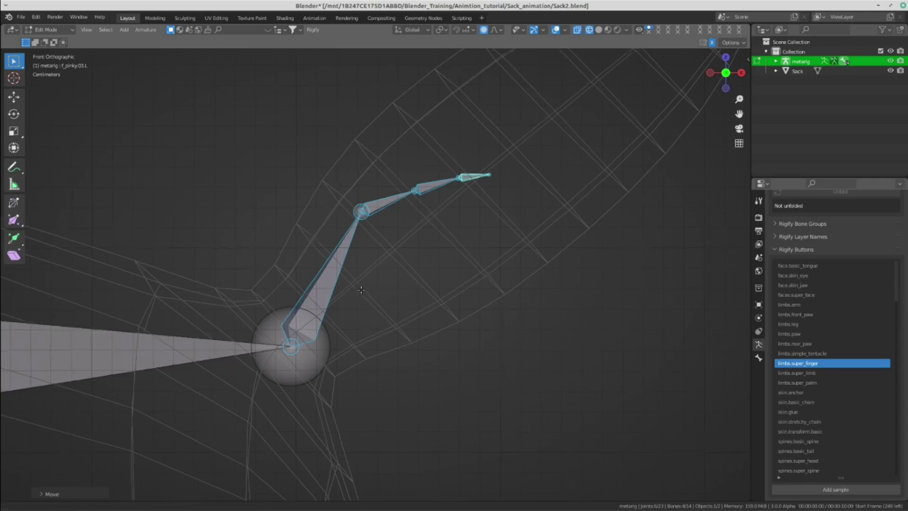
shift+middle_drag(376, 286, 383, 263)
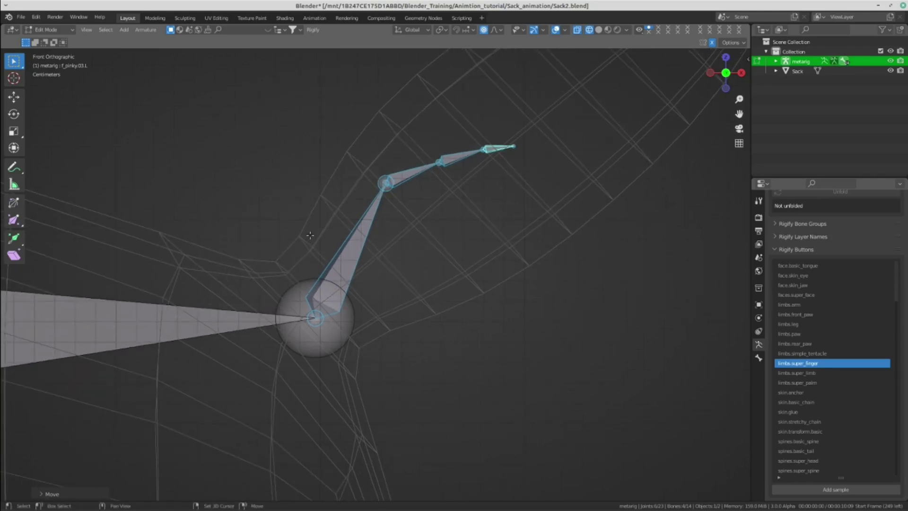
scroll(310, 235, down, 3)
shift+middle_drag(310, 235, 450, 264)
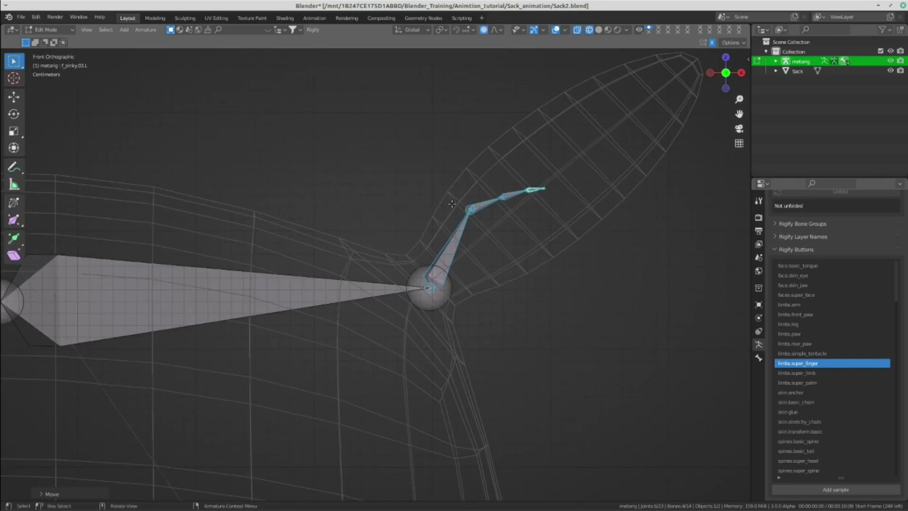
Select the pinky chain's base joint at the ear's root and begin moving it.
scroll(452, 203, up, 3)
shift+middle_drag(452, 203, 440, 220)
click(522, 193)
mouse_move(537, 180)
shift+middle_down()
mouse_move(489, 208)
mouse_move(515, 201)
mouse_move(499, 149)
mouse_move(511, 101)
mouse_move(552, 87)
shift+middle_up()
scroll(515, 201, up, 1)
click(499, 151)
key(g)
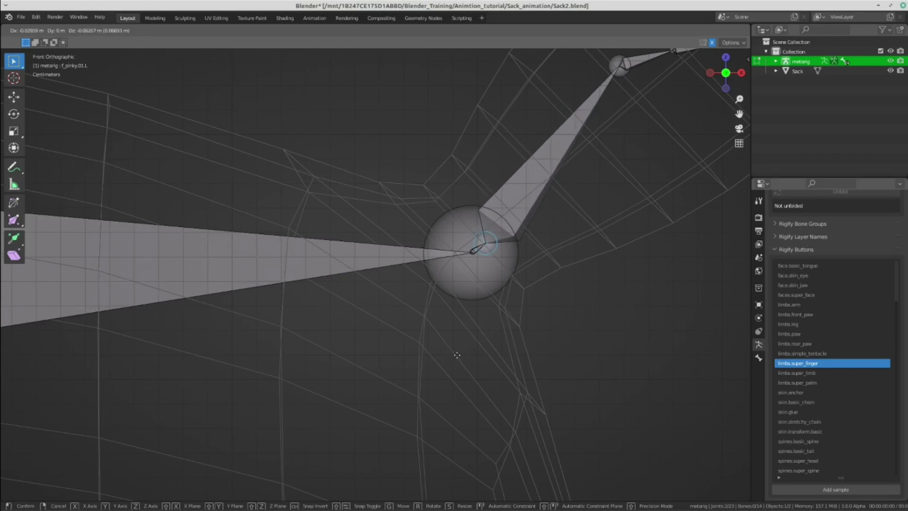
Place the chain's base joint and move the shoulder.L joint to the ear root.
click(457, 354)
click(470, 248)
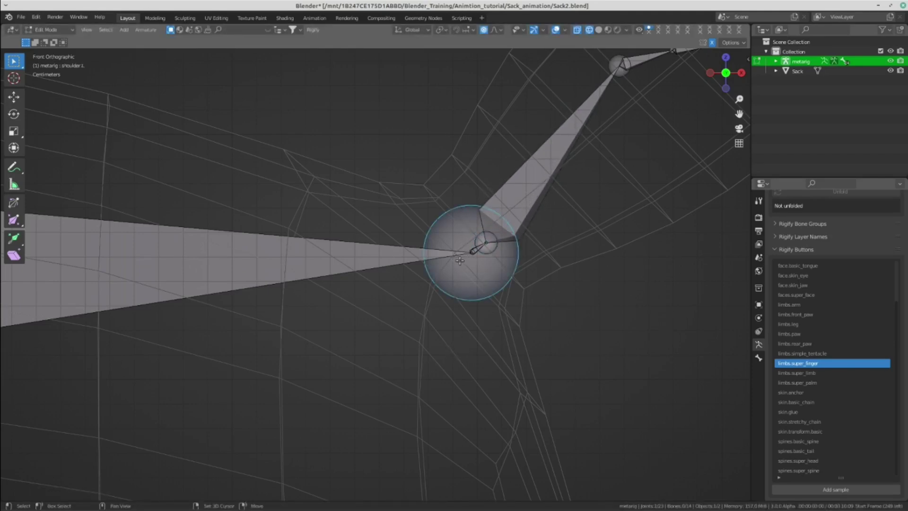
scroll(484, 251, up, 3)
scroll(483, 250, down, 1)
shift+middle_drag(483, 251, 421, 272)
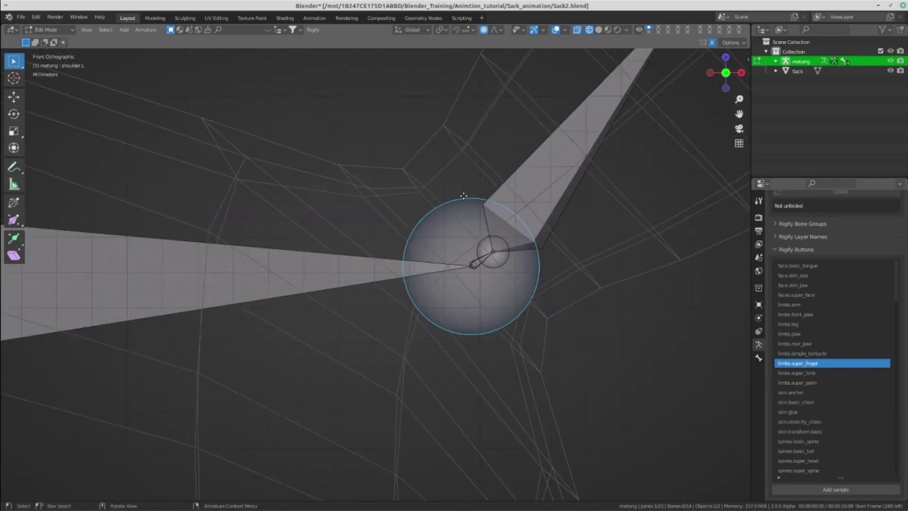
key(g)
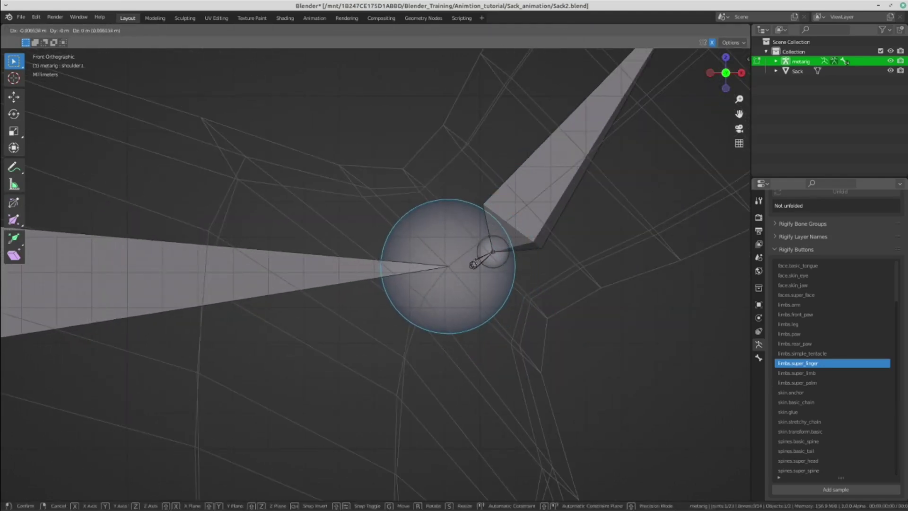
click(475, 273)
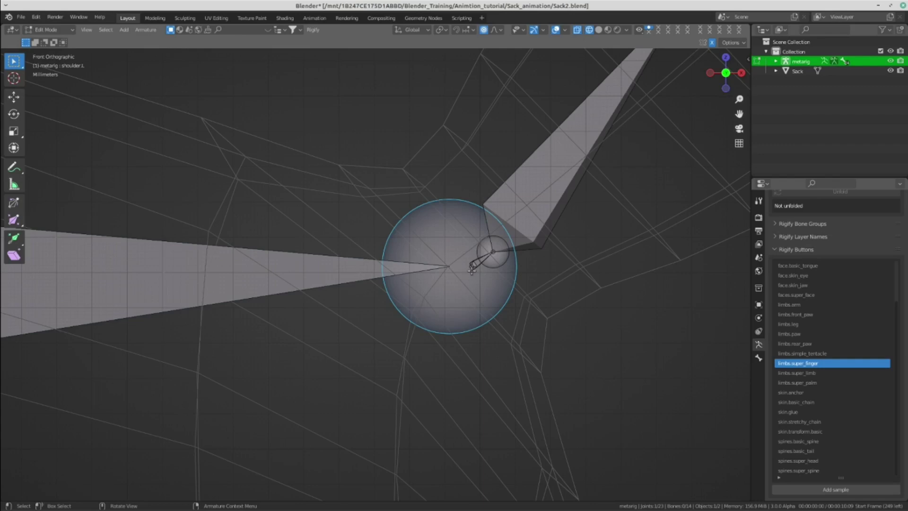
Move the palm.04.L joint into line with the shoulder joint.
click(471, 270)
key(g)
click(478, 262)
scroll(480, 261, up, 8)
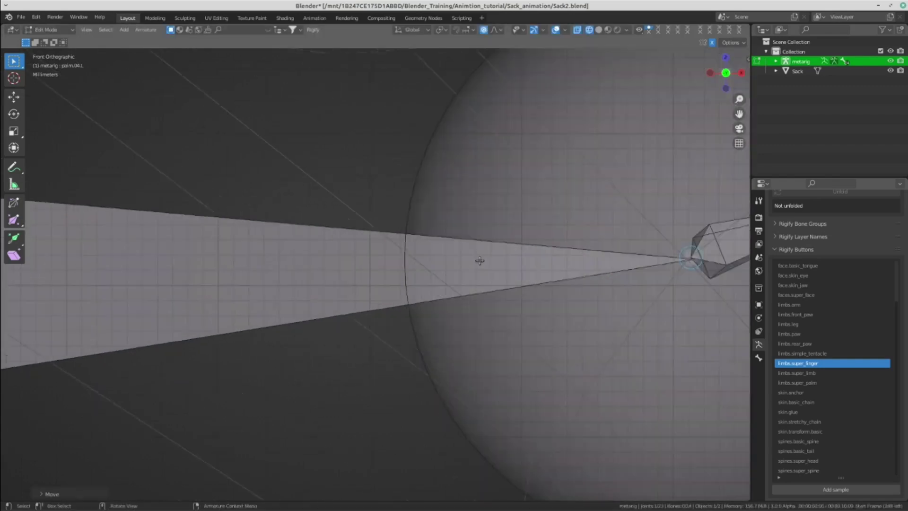
scroll(479, 260, down, 5)
key(g)
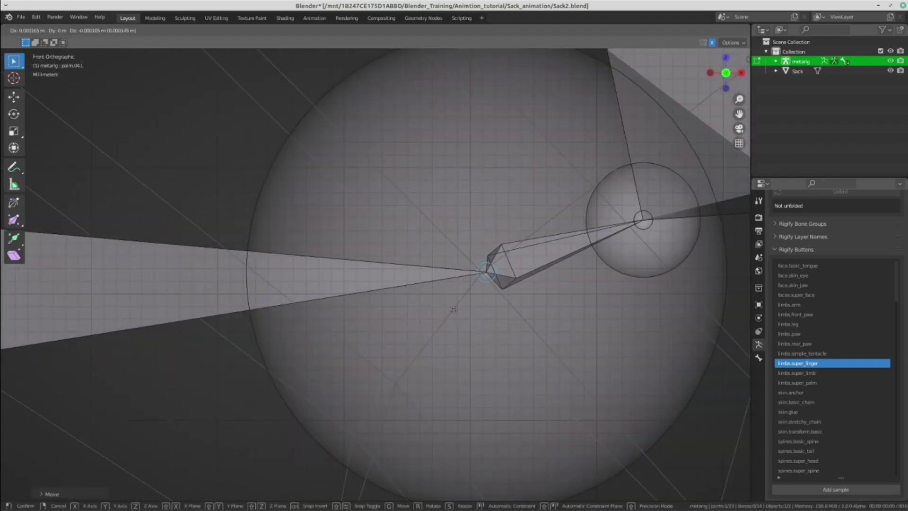
click(453, 309)
scroll(454, 309, down, 3)
scroll(466, 277, up, 1)
Select the palm.04.L and shoulder.L joints together at the ear's root.
click(465, 277)
scroll(439, 276, down, 2)
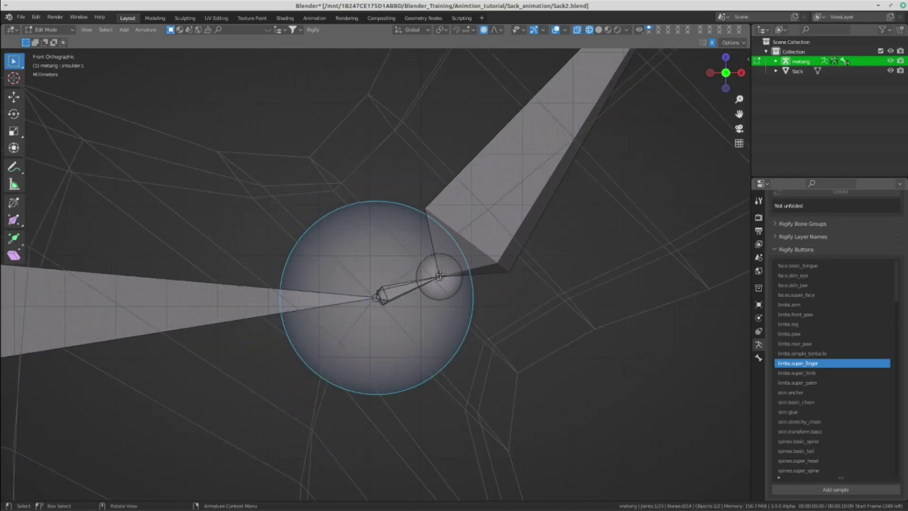
shift+middle_drag(439, 276, 460, 301)
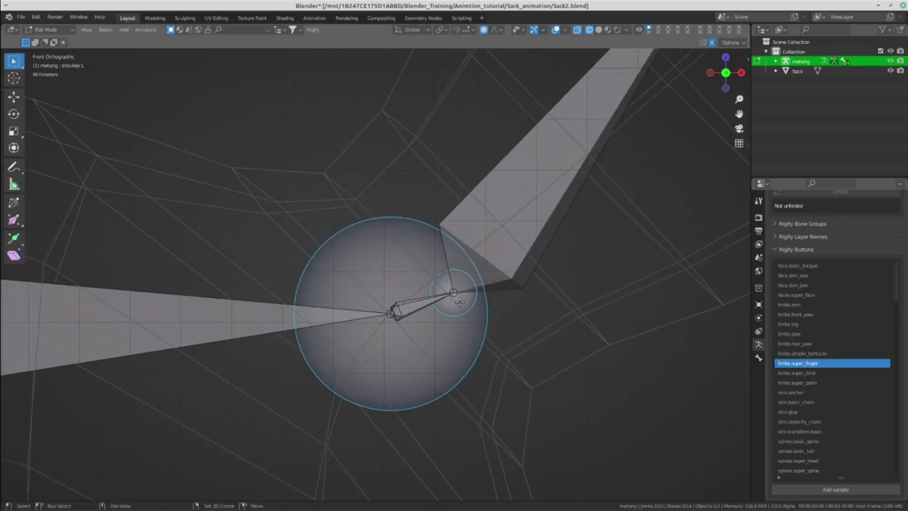
click(453, 294)
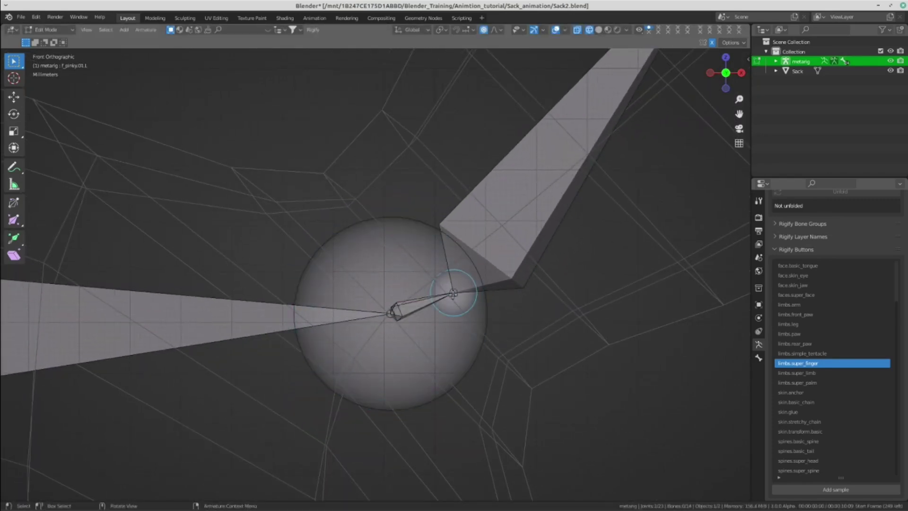
scroll(451, 302, up, 5)
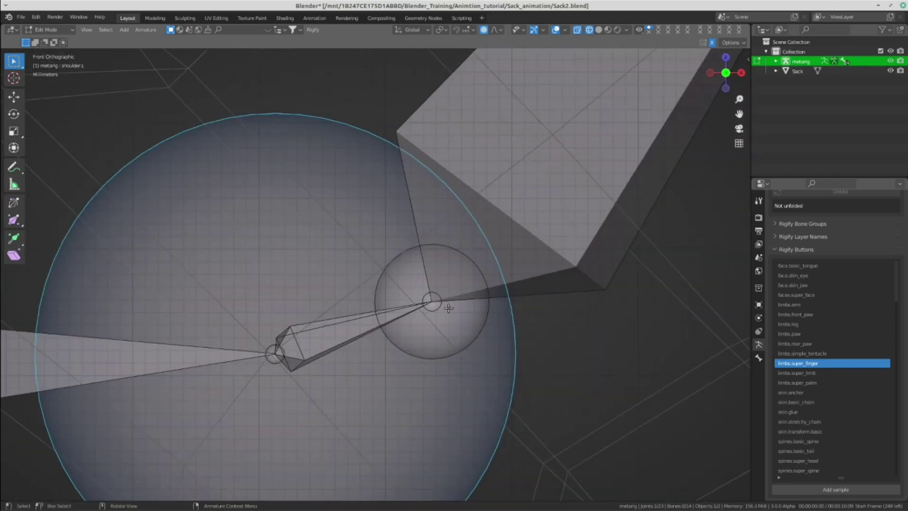
click(448, 308)
click(449, 308)
click(449, 310)
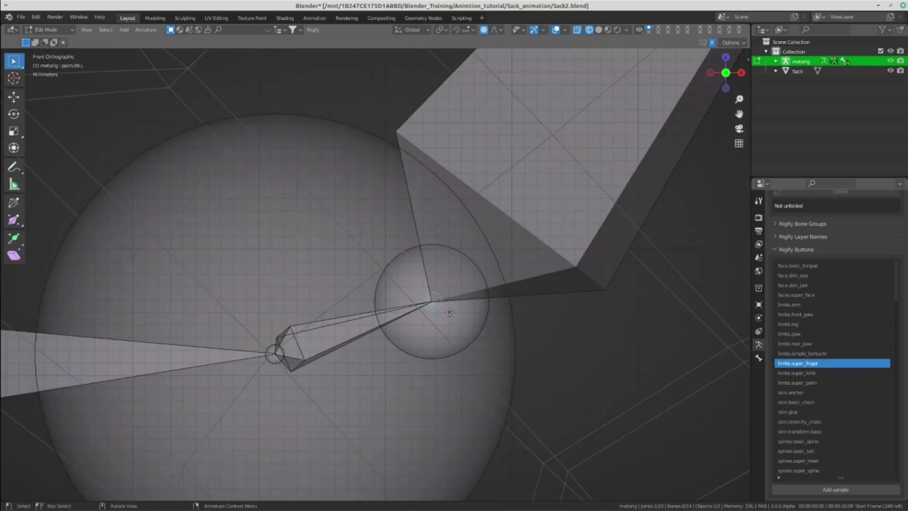
shift+click(487, 315)
scroll(418, 251, down, 5)
Move the joint where the bones meet onto the ear root, then select the pinky tip.
click(418, 251)
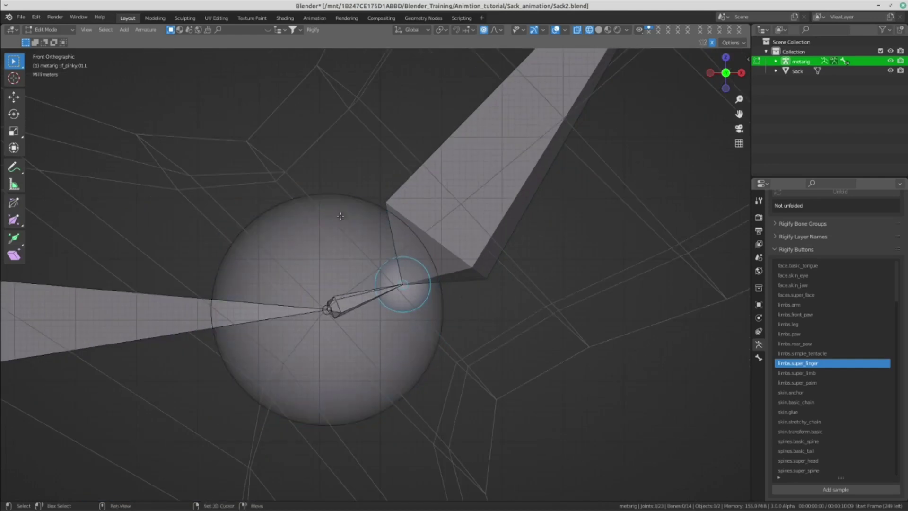
click(418, 250)
key(g)
mouse_move(418, 250)
shift+middle_down()
mouse_move(439, 274)
mouse_move(355, 324)
shift+middle_up()
click(428, 264)
scroll(428, 264, down, 4)
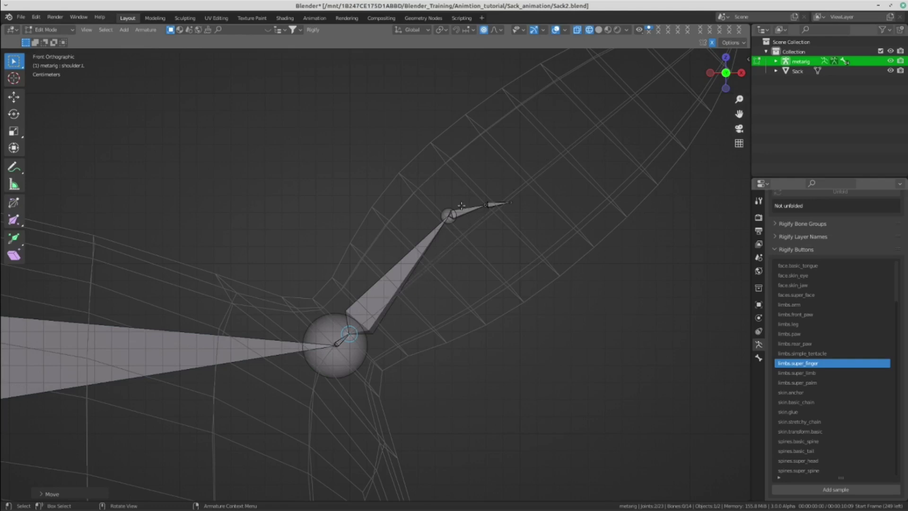
mouse_move(461, 205)
shift+middle_down()
mouse_move(405, 253)
mouse_move(326, 353)
shift+middle_up()
click(443, 258)
Extrude a new pinky bone out to the ear's tip.
key(e)
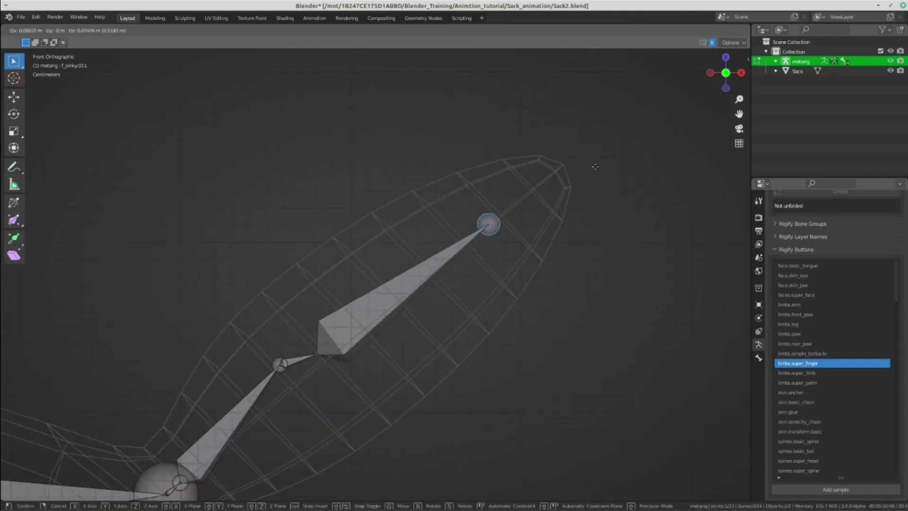
click(674, 109)
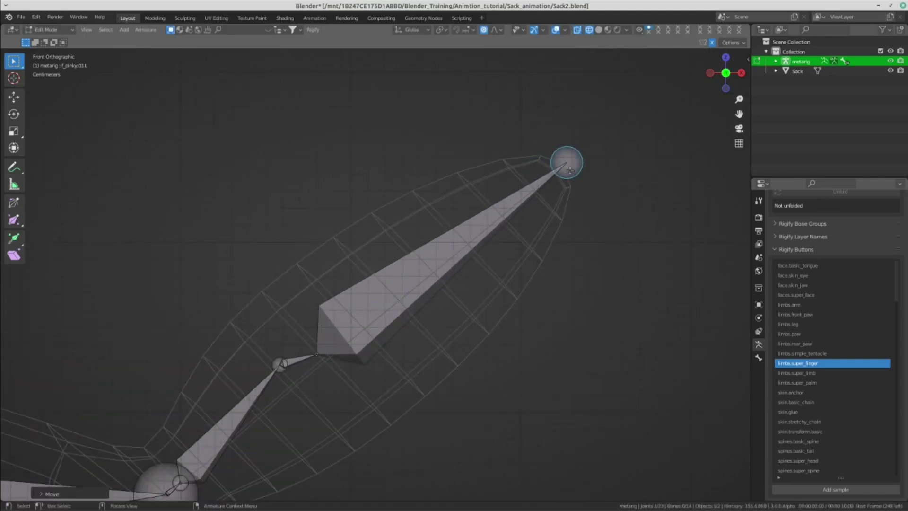
shift+middle_drag(322, 341, 386, 294)
Respace the pinky joints evenly along the ear, including f_pinky.01.L.
drag(383, 305, 505, 212)
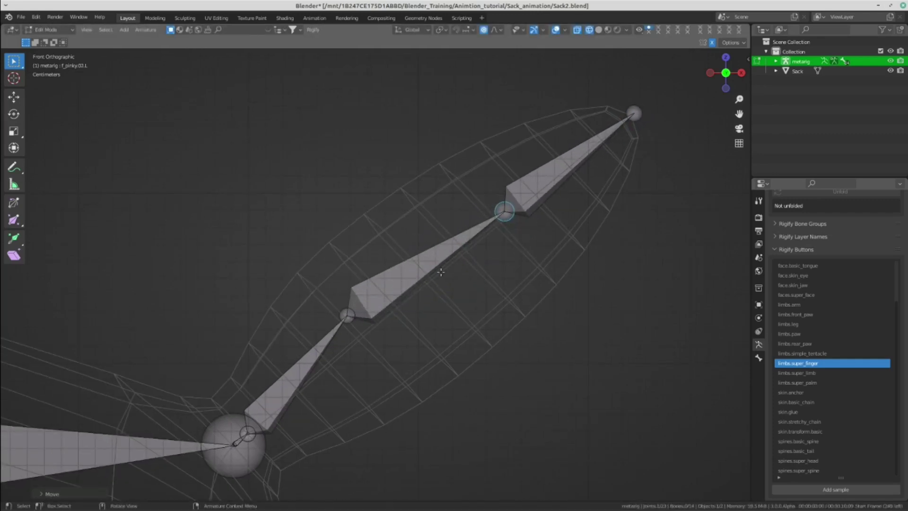
drag(340, 317, 353, 338)
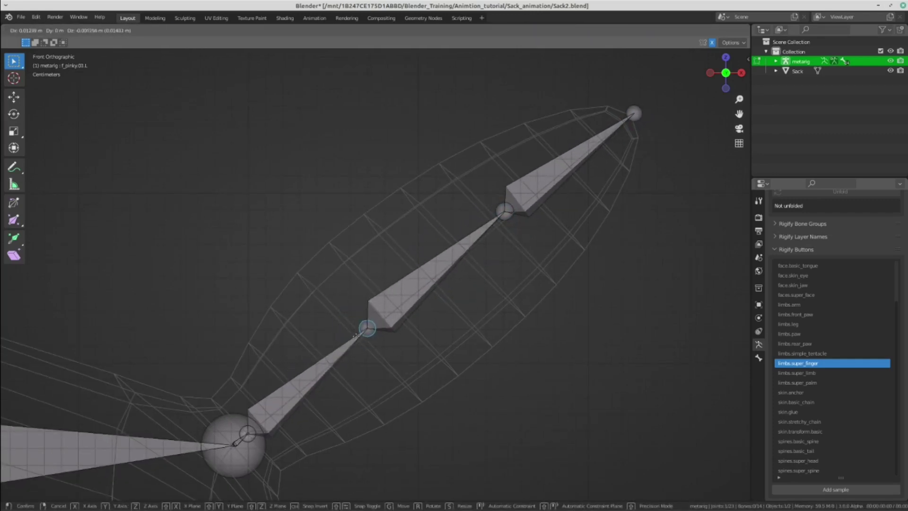
mouse_move(510, 218)
mouse_down()
mouse_move(506, 226)
mouse_move(531, 189)
mouse_up()
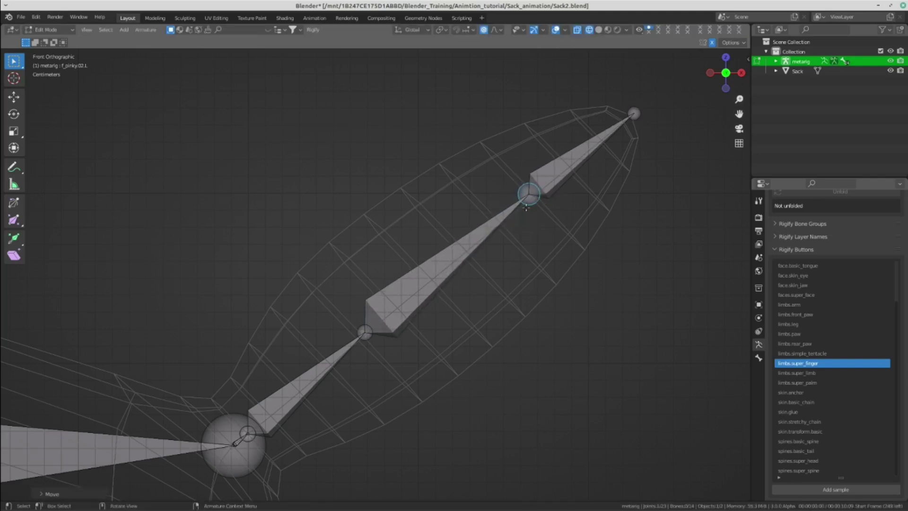
scroll(507, 316, down, 4)
scroll(507, 315, up, 4)
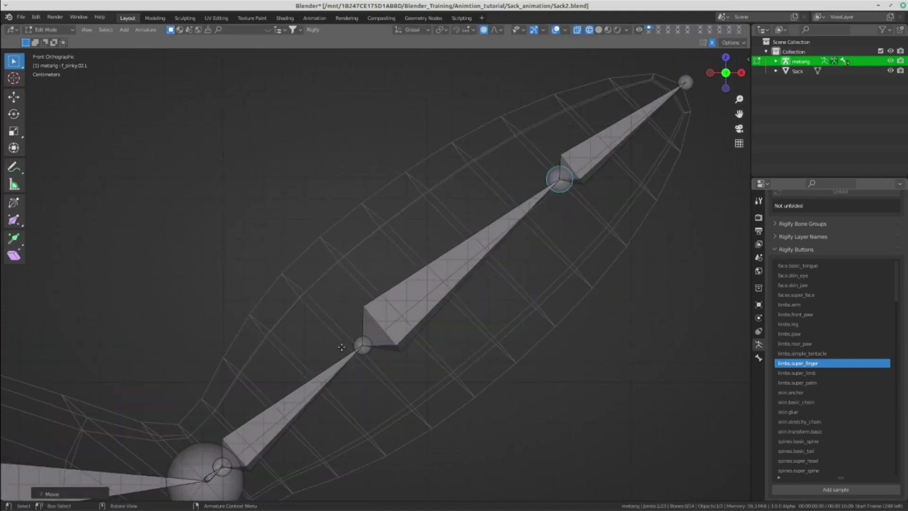
drag(389, 340, 416, 314)
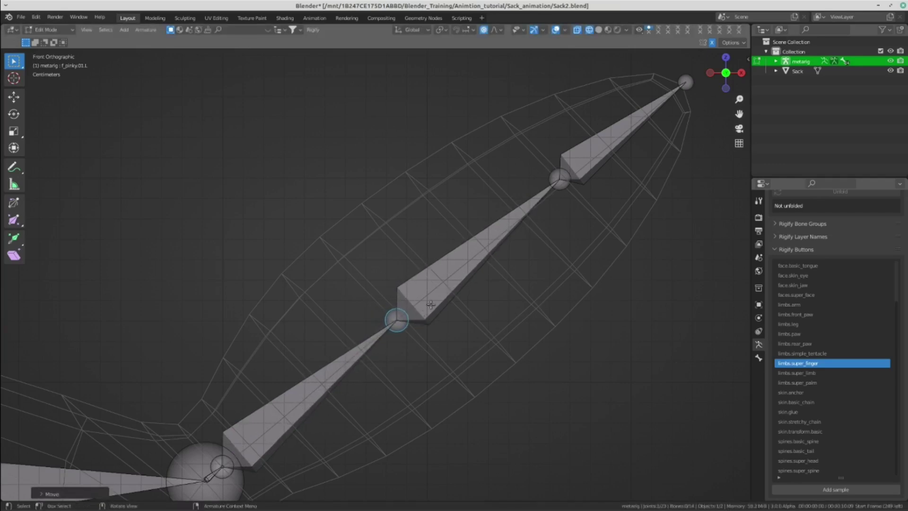
scroll(433, 306, down, 4)
Switch to top view and select the palm.04.L joint at the ear's root.
scroll(473, 246, down, 4)
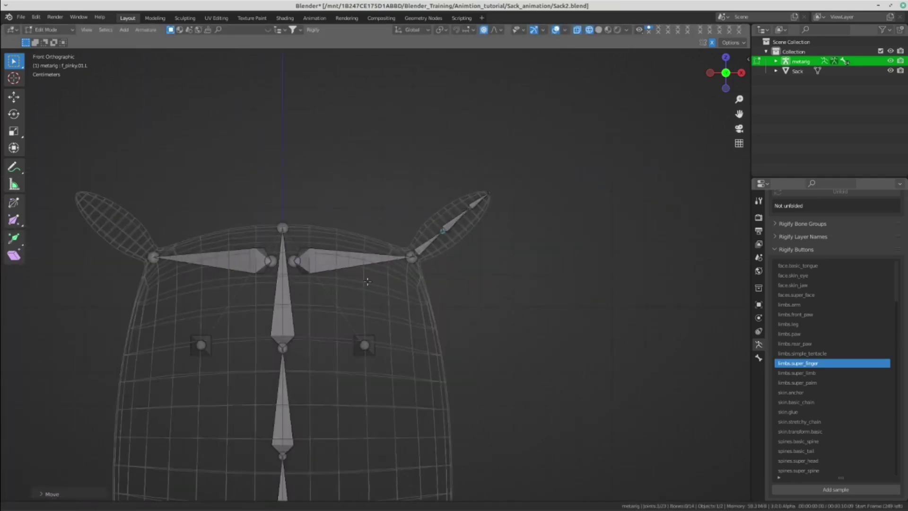
scroll(450, 249, down, 1)
key(KP_7)
scroll(395, 274, up, 5)
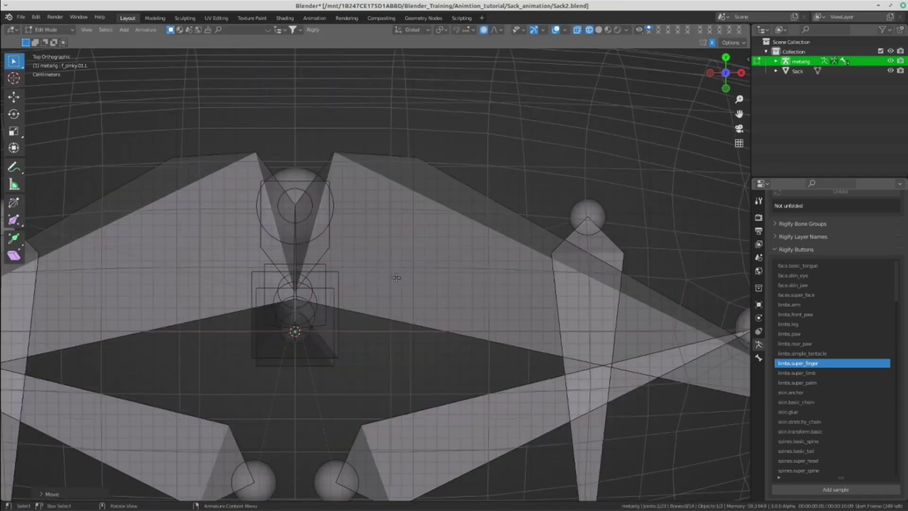
scroll(390, 277, up, 3)
scroll(387, 277, up, 2)
scroll(387, 277, up, 3)
scroll(395, 283, up, 1)
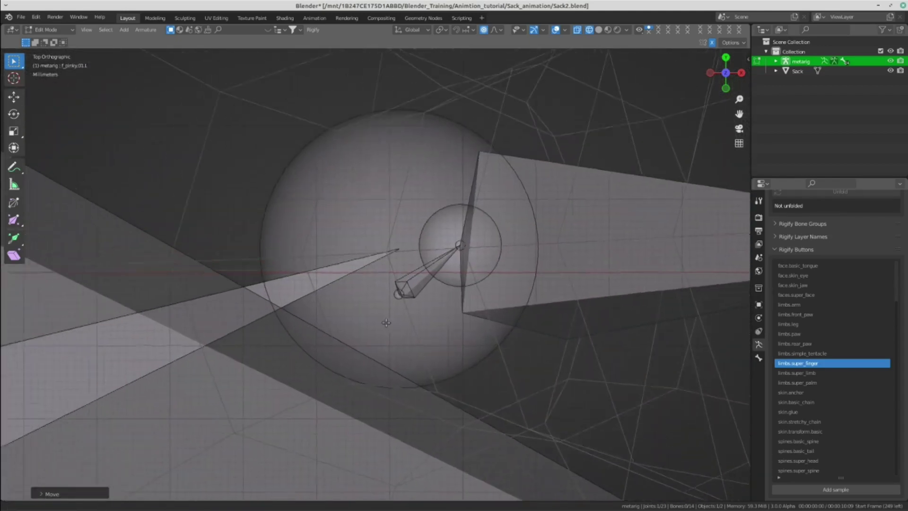
scroll(397, 312, up, 1)
click(395, 340)
click(417, 355)
scroll(417, 355, up, 3)
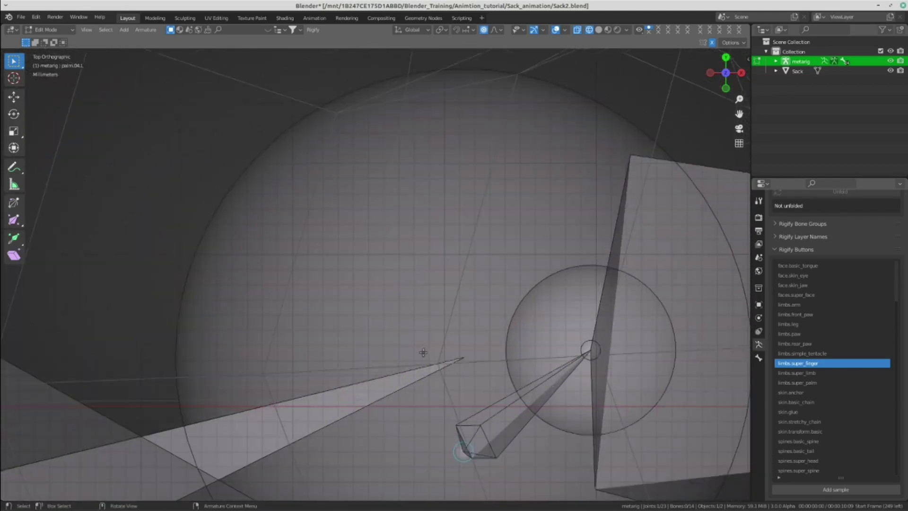
Nudge palm.04.L in depth to line up with the pinky chain's base.
key(g)
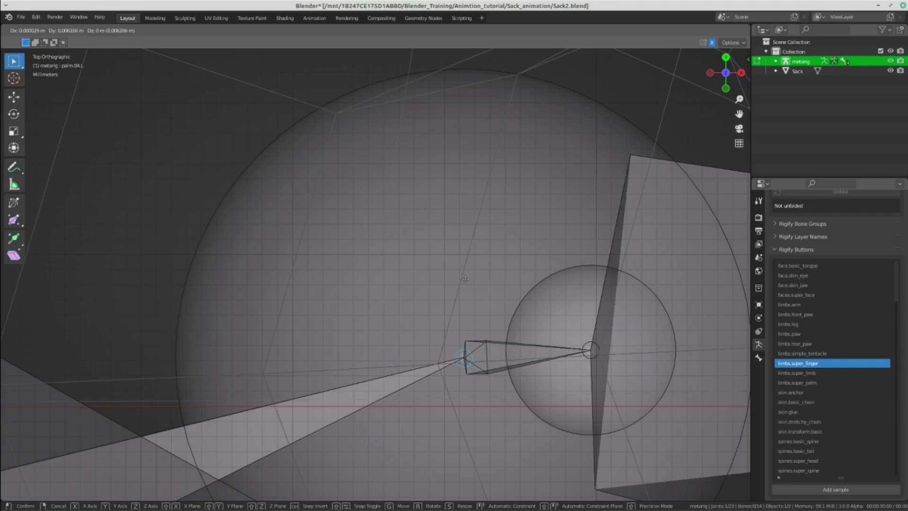
click(465, 279)
scroll(486, 284, down, 2)
scroll(489, 291, down, 4)
scroll(491, 297, down, 3)
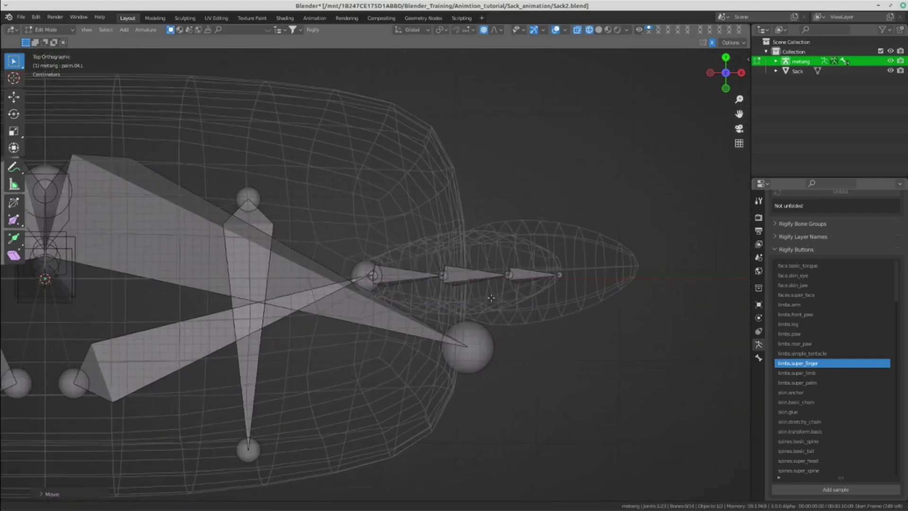
mouse_move(491, 297)
middle_down()
mouse_move(436, 334)
mouse_move(467, 317)
mouse_move(449, 273)
mouse_move(463, 234)
mouse_move(449, 198)
middle_up()
Select the f_pinky.01.L and f_pinky.02.L ear bones and the shoulder joint.
click(444, 196)
scroll(482, 203, up, 2)
scroll(445, 237, down, 1)
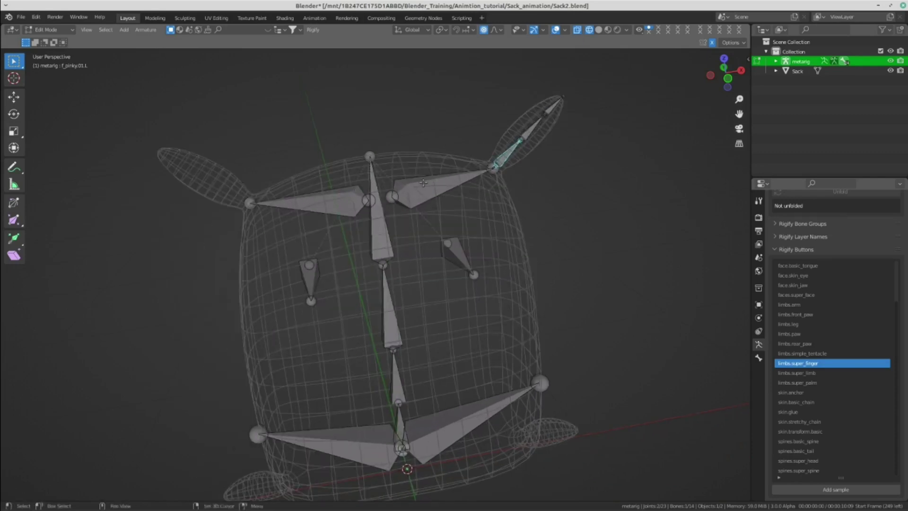
scroll(423, 183, up, 4)
shift+click(461, 149)
scroll(426, 213, up, 2)
scroll(414, 247, up, 2)
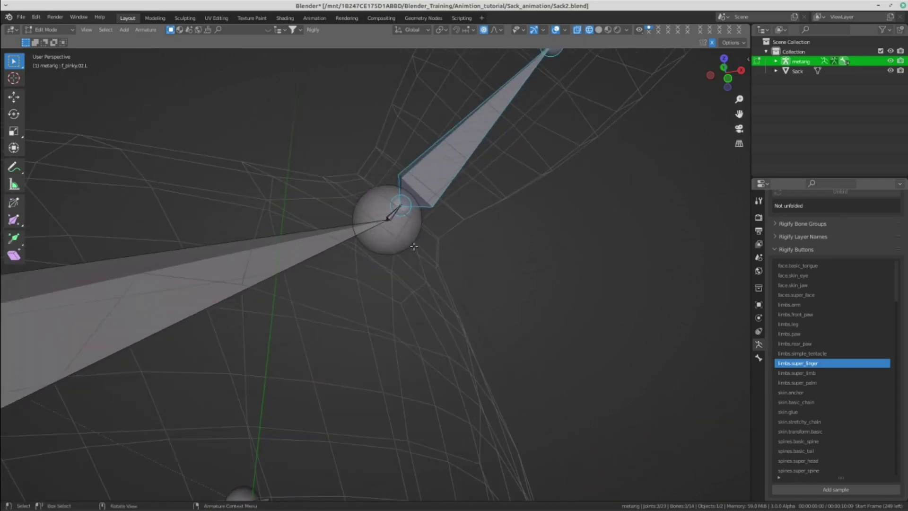
shift+click(392, 214)
middle_drag(392, 213, 399, 312)
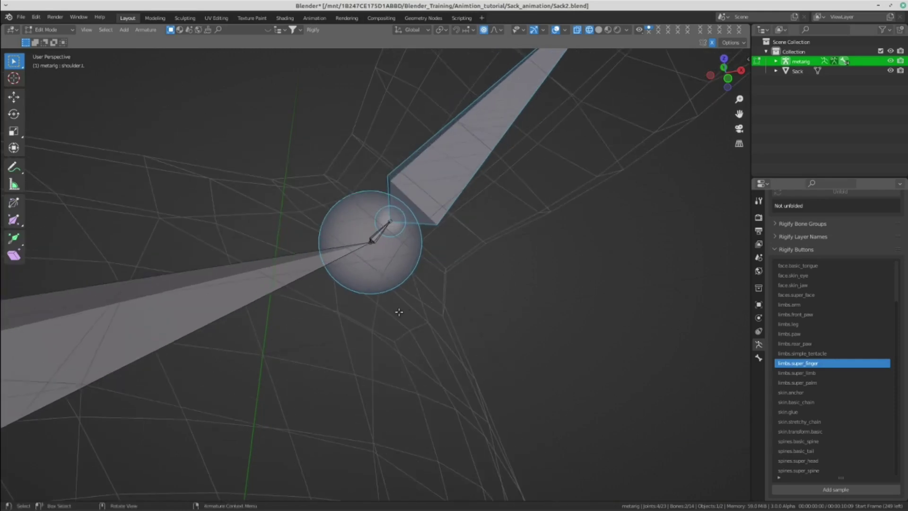
Reselect the pinky chain from its base joint through f_pinky.02.L and view it in front orthographic.
click(373, 239)
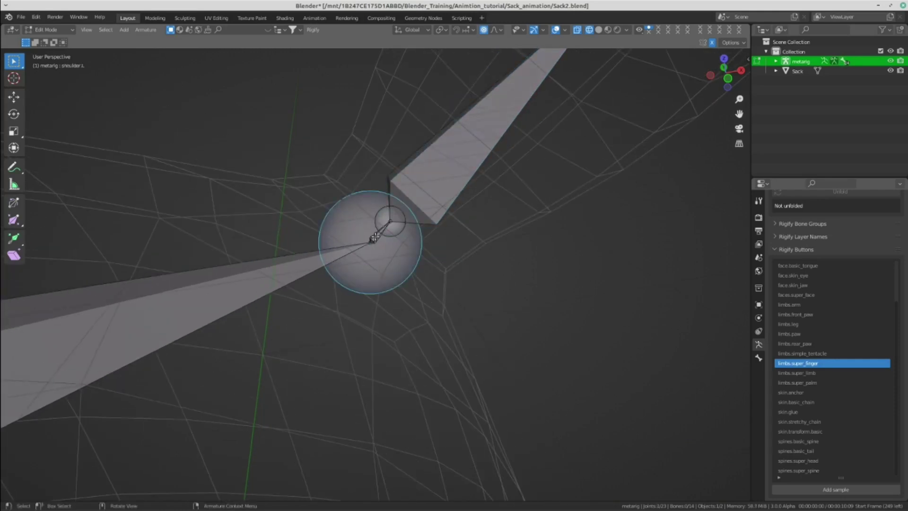
click(373, 239)
shift+click(425, 177)
shift+middle_drag(447, 165, 455, 328)
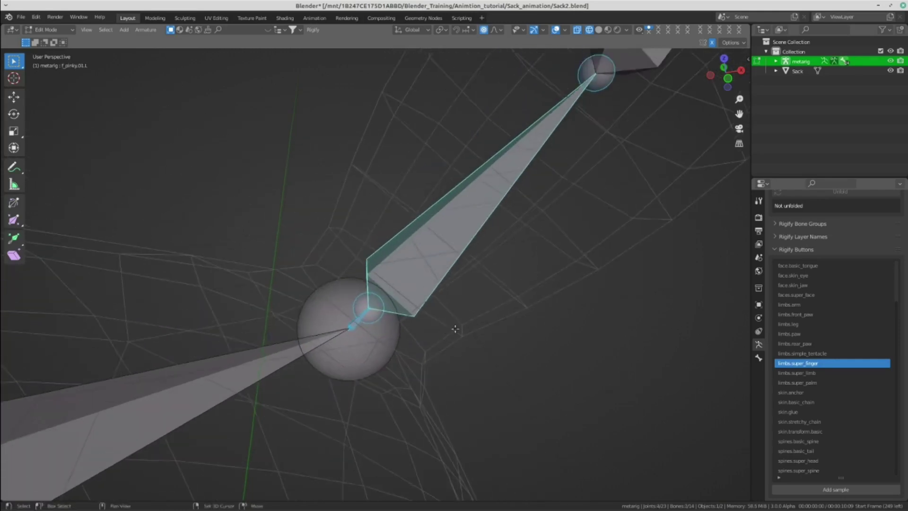
scroll(455, 329, down, 2)
shift+click(561, 120)
middle_drag(561, 120, 549, 172)
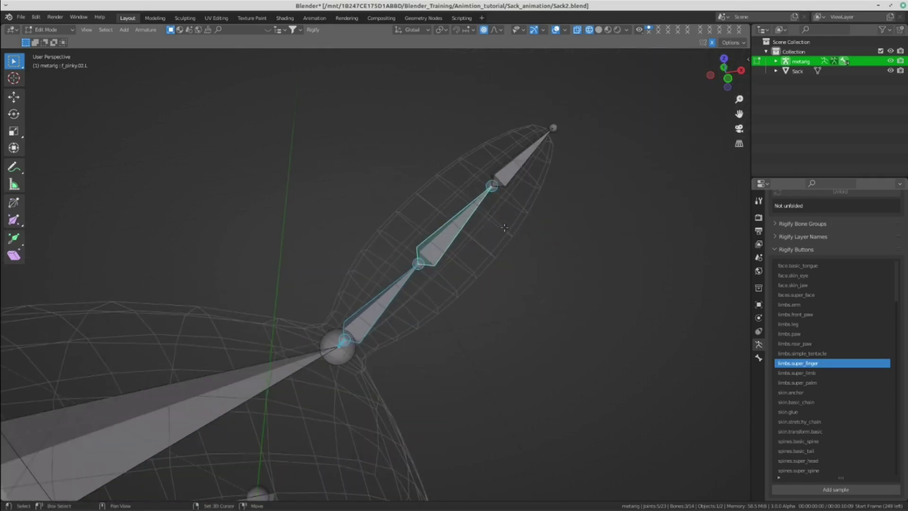
scroll(491, 191, down, 4)
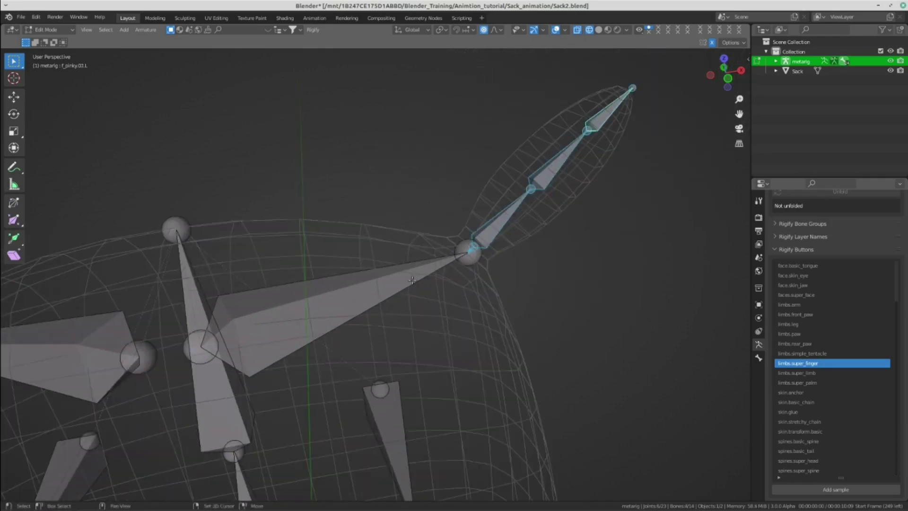
key(KP_1)
Duplicate the selected pinky bones, leaving the copy in place.
scroll(426, 260, down, 3)
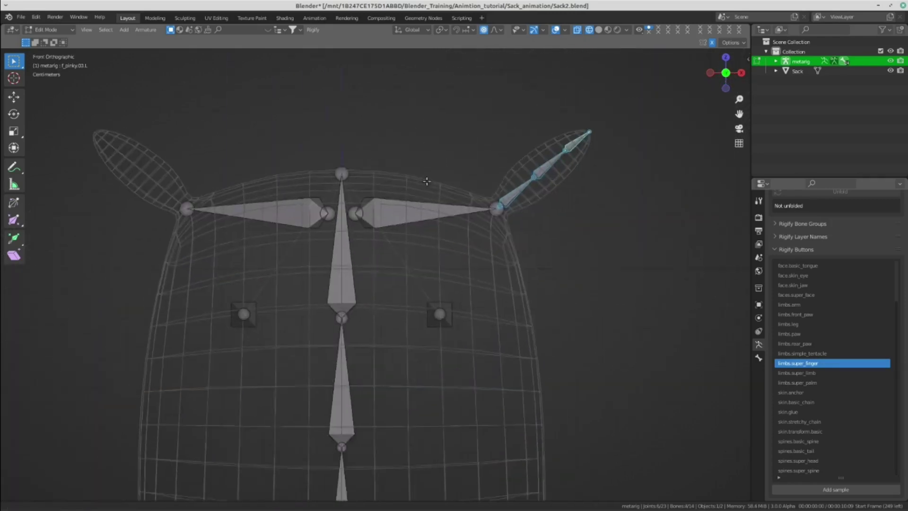
scroll(453, 262, down, 2)
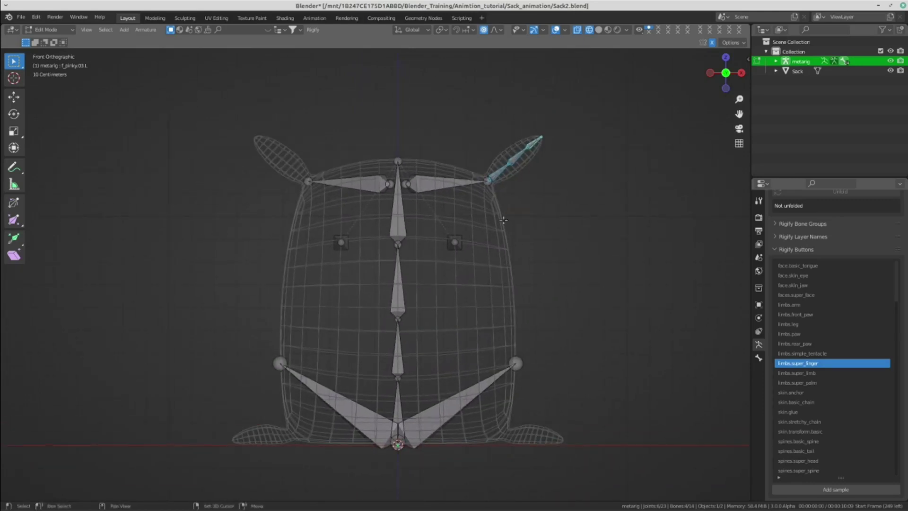
shift+middle_drag(502, 265, 493, 284)
key(shift+d)
key(Escape)
shift+middle_drag(511, 214, 501, 251)
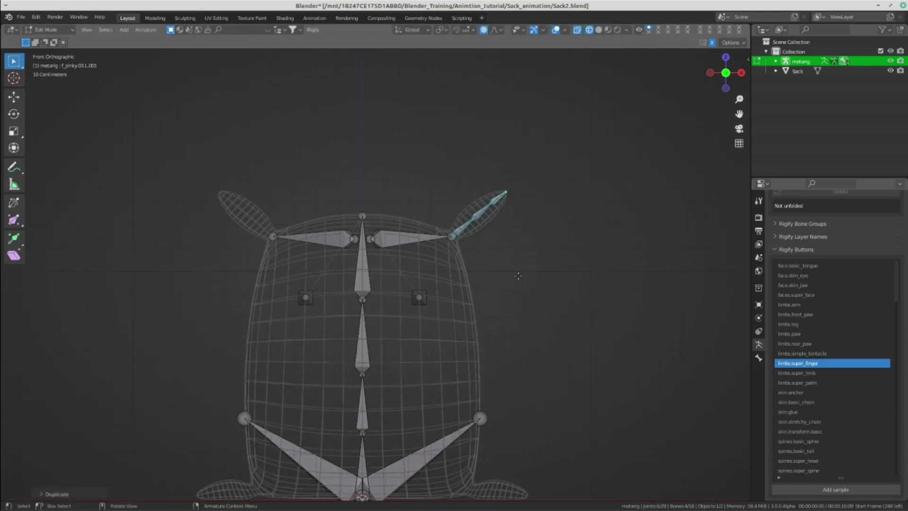
key(g)
key(Escape)
shift+middle_drag(494, 284, 483, 244)
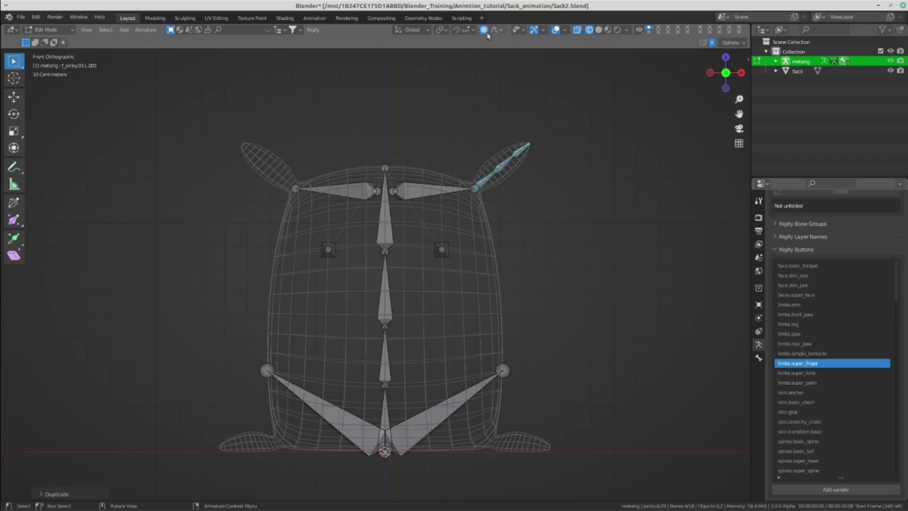
Set the pivot point to 3D Cursor and mirror the copied bones along the X axis.
click(441, 29)
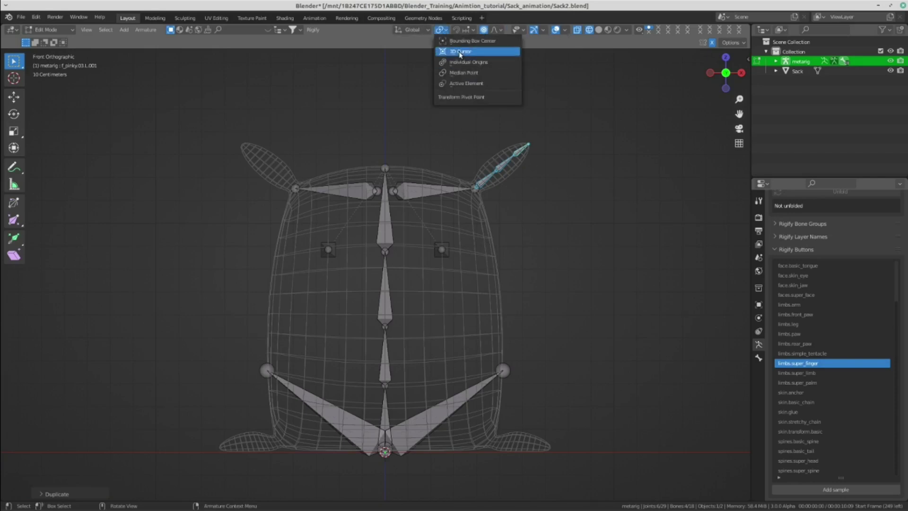
click(460, 52)
shift+middle_drag(440, 154, 449, 179)
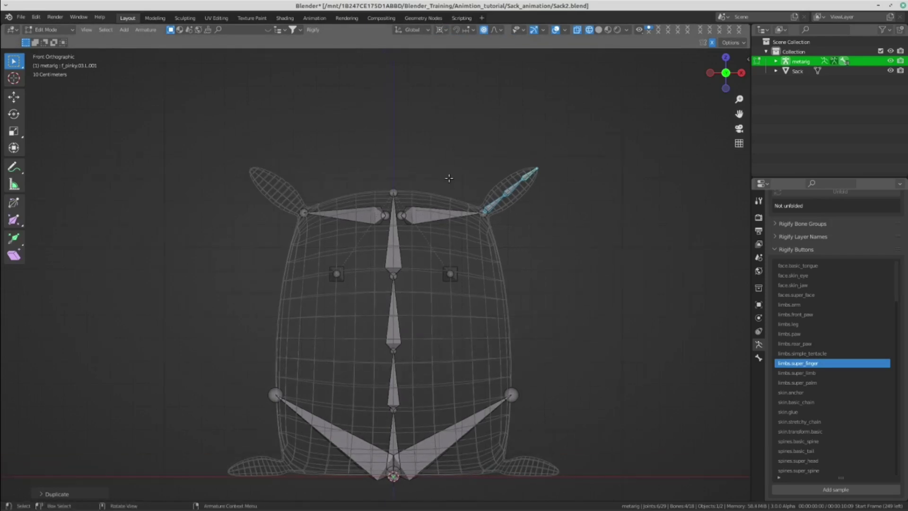
scroll(449, 178, up, 1)
key(ctrl+m)
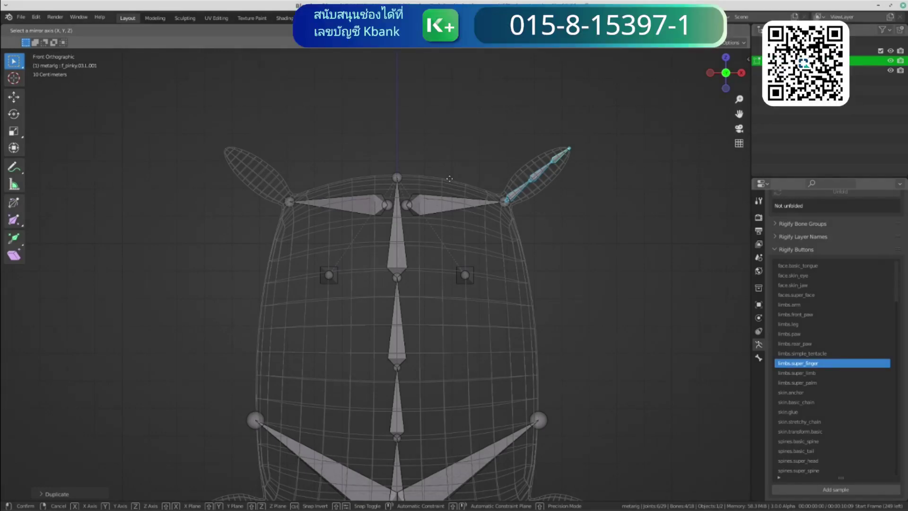
key(x)
click(449, 178)
Select the mirrored first pinky bone in the screen-left ear.
scroll(375, 122, down, 2)
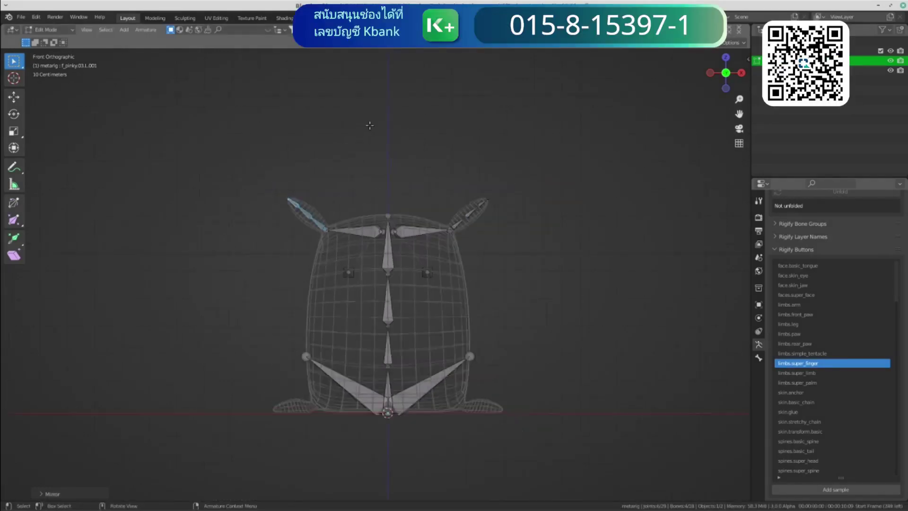
scroll(429, 240, up, 4)
shift+scroll(429, 241, up, 3)
ctrl+scroll(428, 241, down, 4)
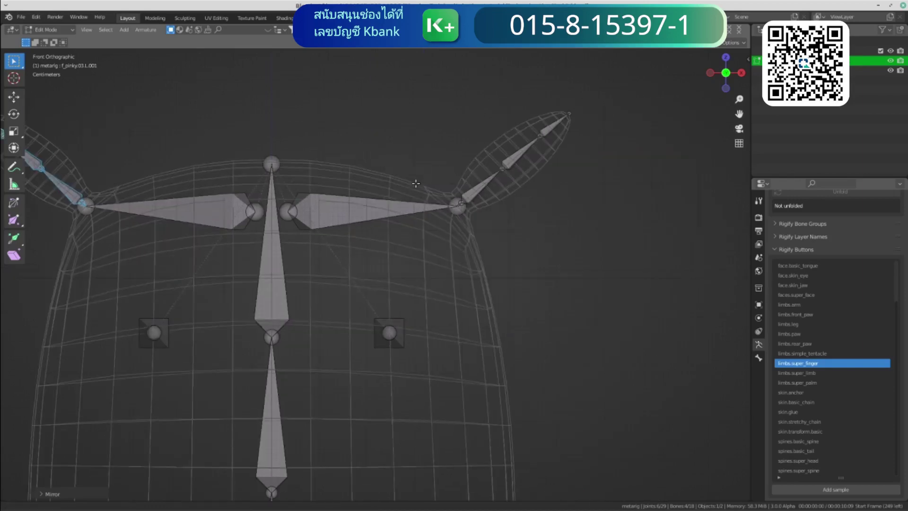
scroll(406, 245, up, 1)
scroll(407, 244, up, 2)
shift+scroll(406, 244, up, 1)
click(406, 244)
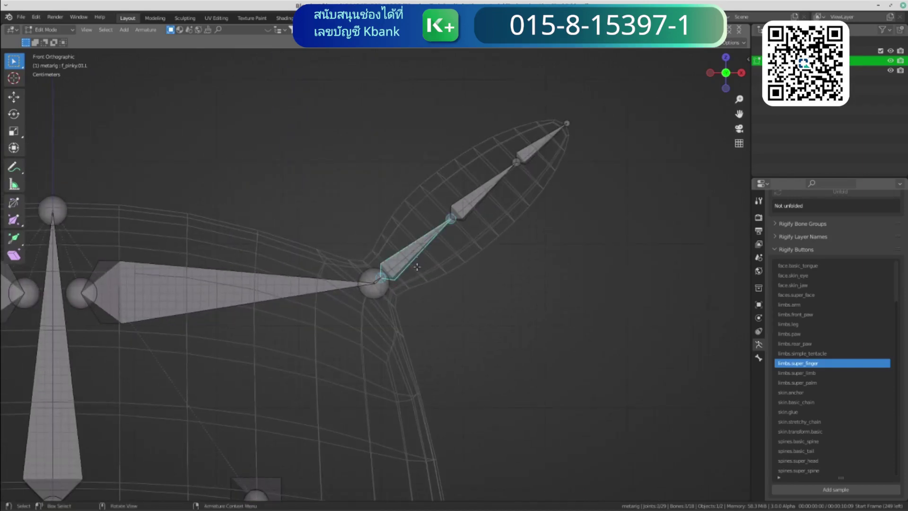
ctrl+scroll(331, 242, up, 2)
ctrl+scroll(214, 238, up, 1)
scroll(214, 239, down, 3)
ctrl+scroll(214, 238, up, 3)
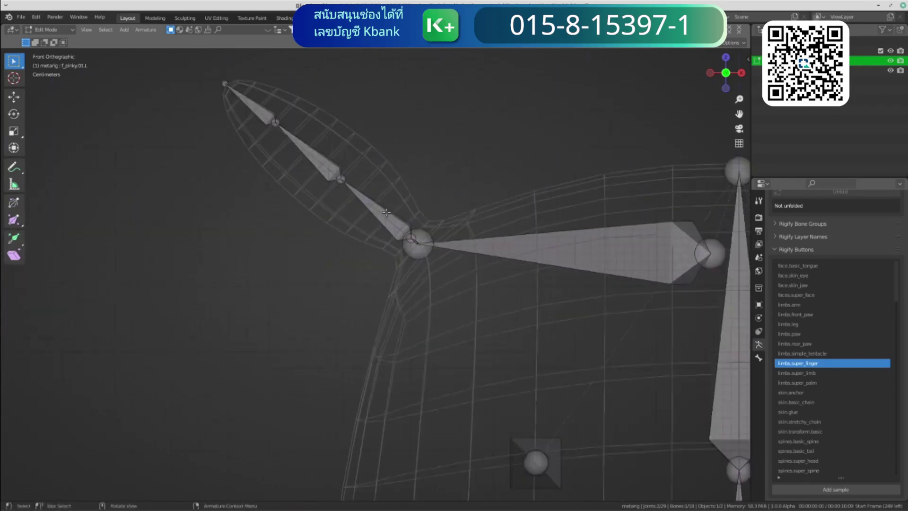
scroll(215, 239, up, 3)
click(354, 213)
Open that bone's name for editing and select the whole name text.
ctrl+scroll(243, 201, down, 2)
ctrl+scroll(243, 201, down, 2)
shift+scroll(239, 231, up, 1)
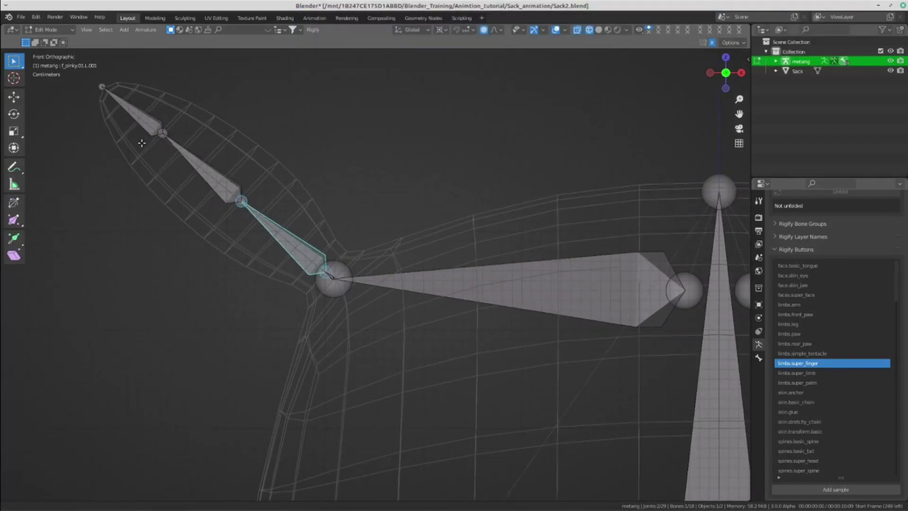
ctrl+scroll(90, 82, up, 2)
shift+scroll(89, 83, down, 1)
scroll(222, 151, down, 1)
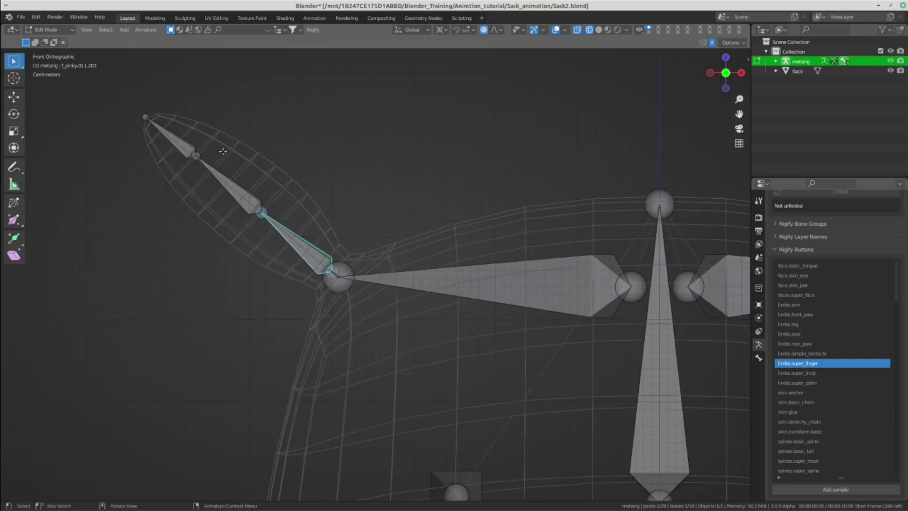
key(F2)
key(ctrl+a)
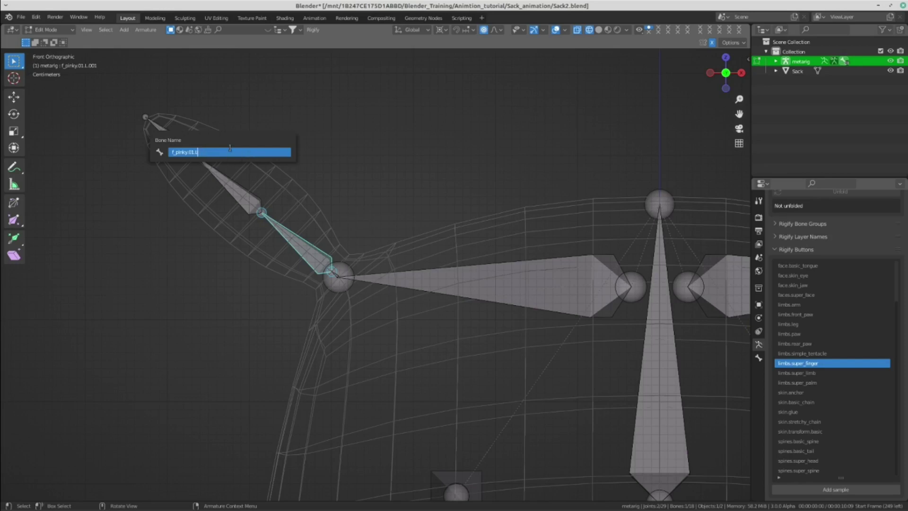
Rename the first mirrored pinky bone to f_pinky.01.R.
text(R)
key(Return)
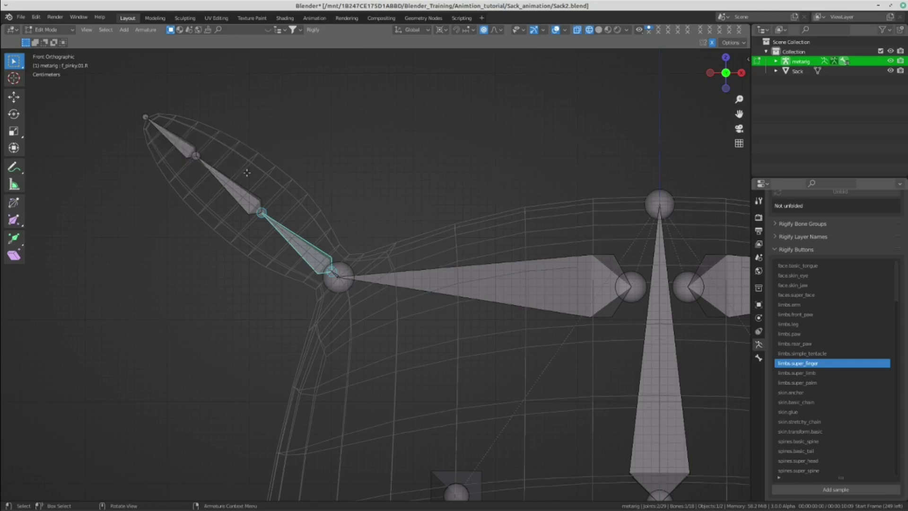
scroll(247, 172, up, 4)
scroll(247, 173, up, 3)
Rename the small palm bone inside the shoulder joint from palm.04.L.001 to palm.04.R.
click(218, 232)
shift+middle_drag(228, 208, 249, 217)
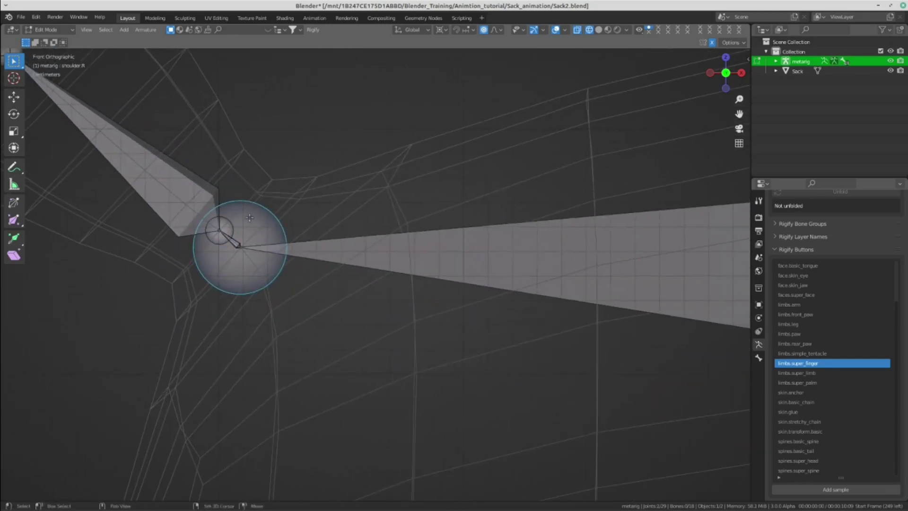
click(249, 218)
click(250, 217)
shift+middle_drag(235, 188, 337, 207)
key(F2)
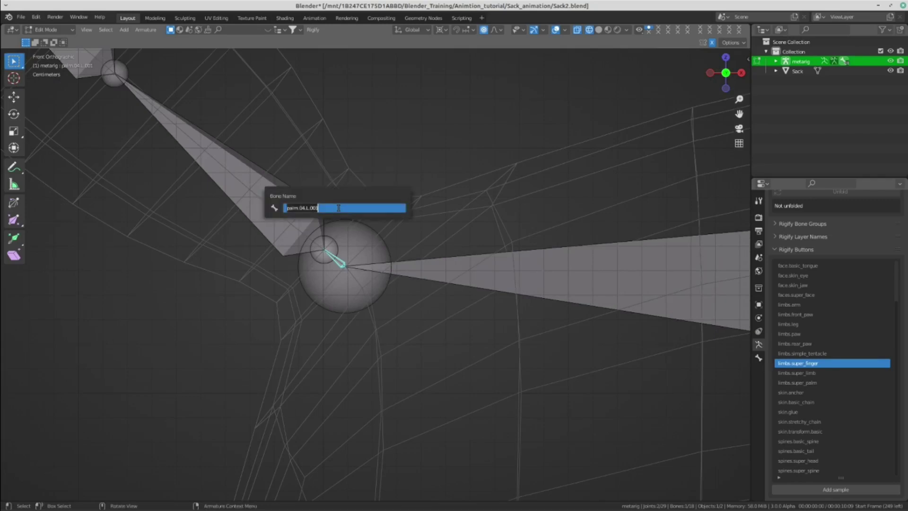
key(End)
key(BackSpace)
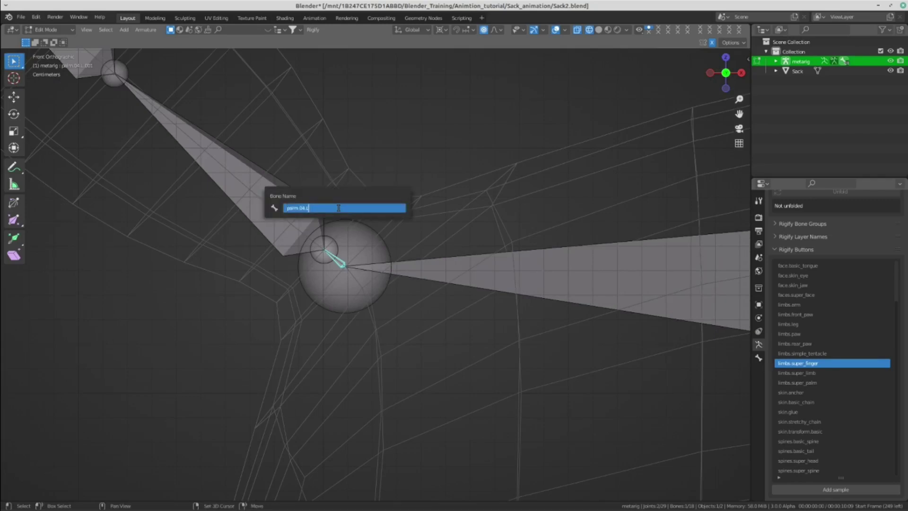
key(BackSpace)
text(R)
key(Return)
Rename the middle pinky bone from f_pinky.02.L.001 to f_pinky.02.R.
scroll(338, 208, down, 4)
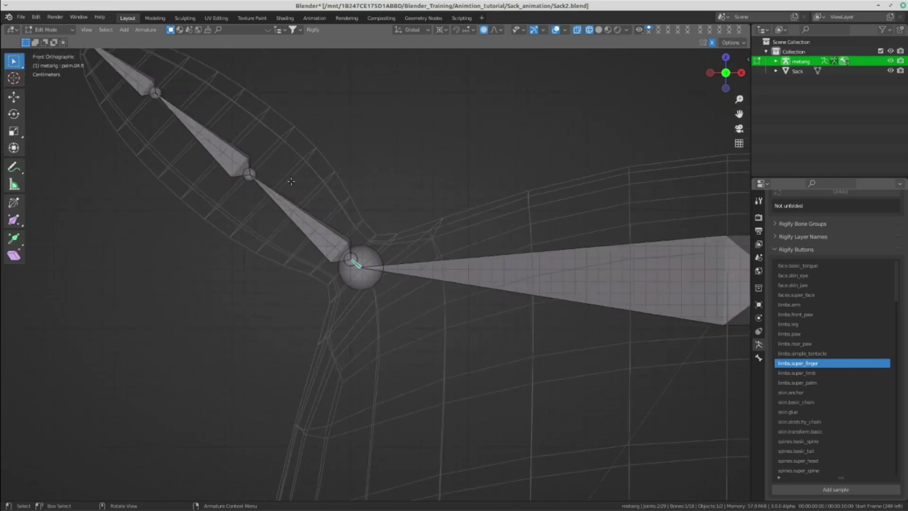
shift+middle_drag(220, 137, 358, 246)
scroll(358, 247, up, 2)
click(359, 250)
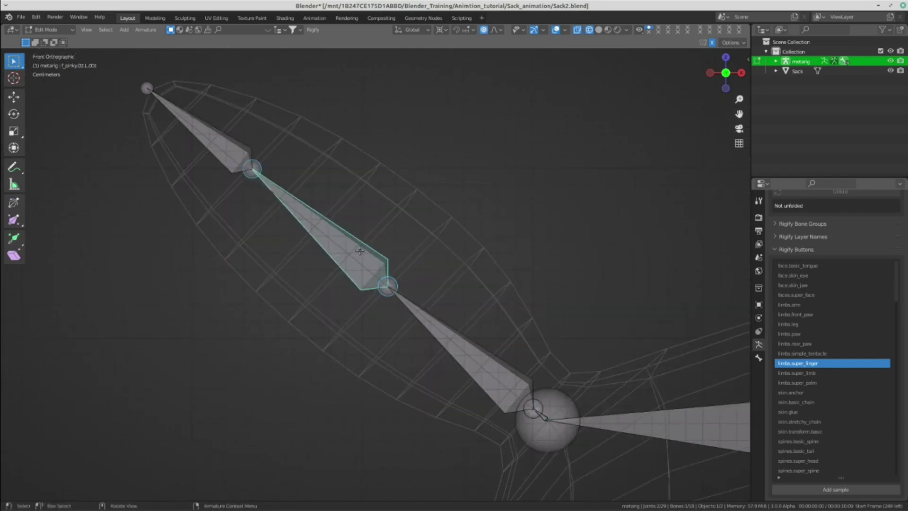
key(F2)
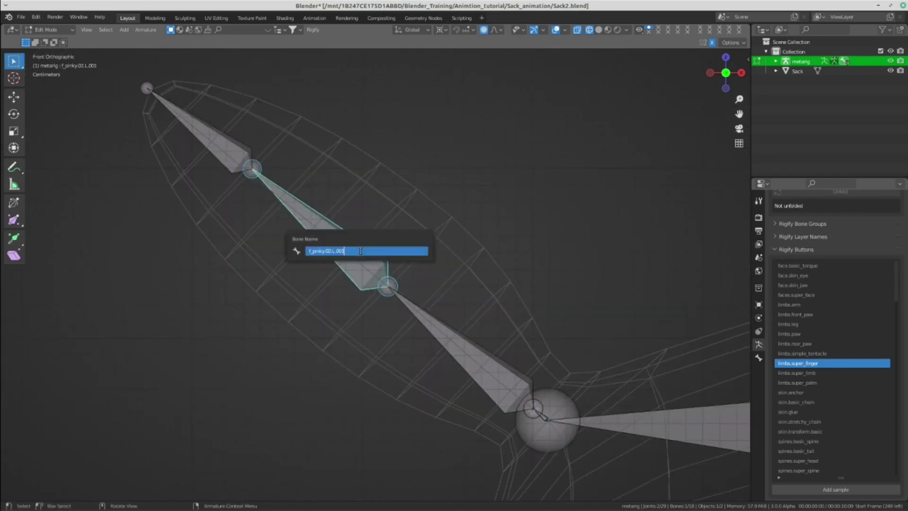
key(Return)
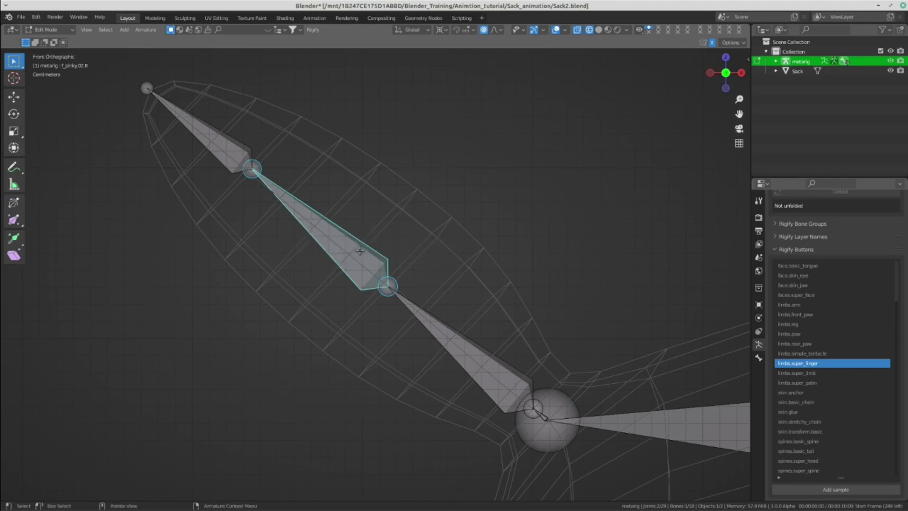
Duplicate the outer pinky bone in place and name it f_pinky.03.R.
shift+middle_drag(220, 135, 340, 225)
click(340, 225)
key(shift+d)
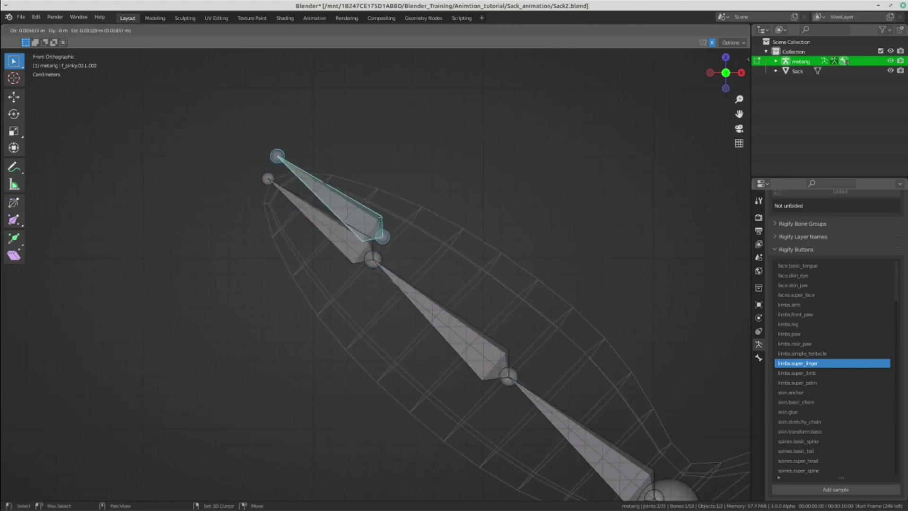
right_click(383, 223)
key(F2)
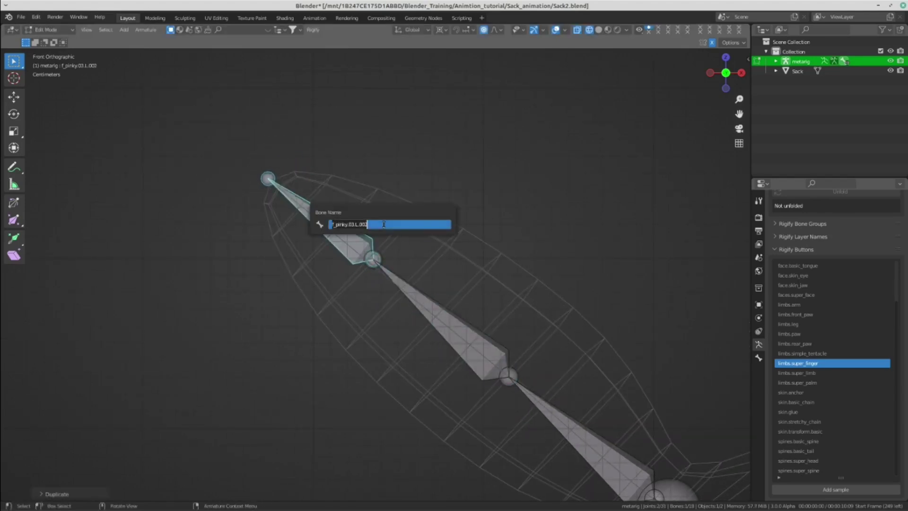
key(BackSpace)
key(BackSpace)
key(Return)
scroll(401, 249, down, 3)
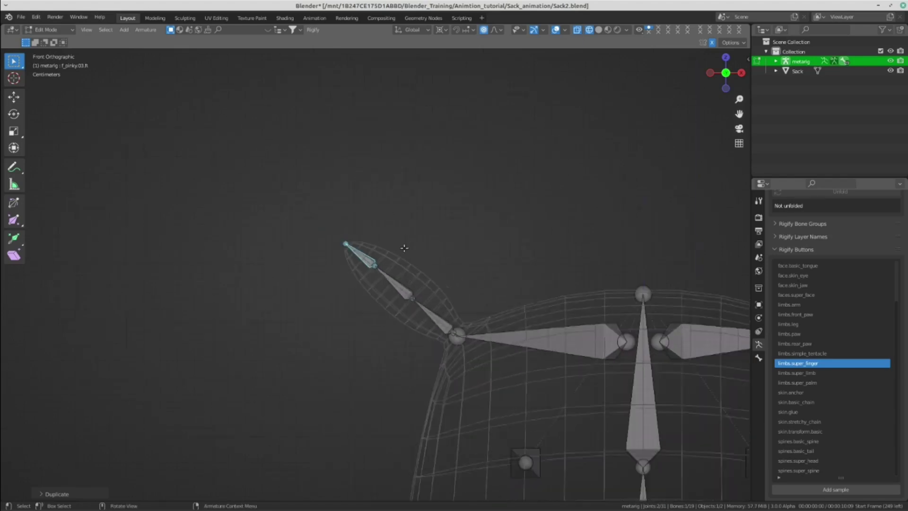
shift+middle_drag(401, 249, 308, 199)
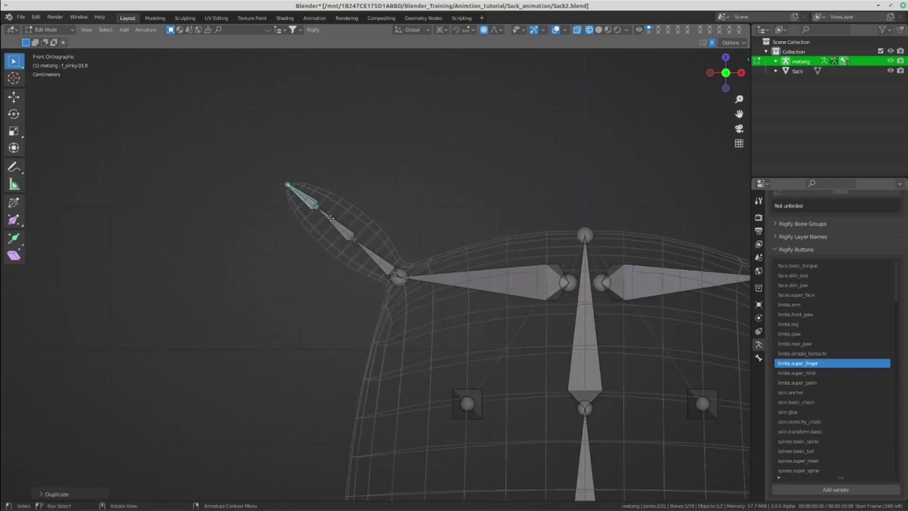
Select the finger bone chains in both ears, including the tip bones.
shift+click(308, 198)
shift+click(400, 263)
scroll(401, 263, down, 4)
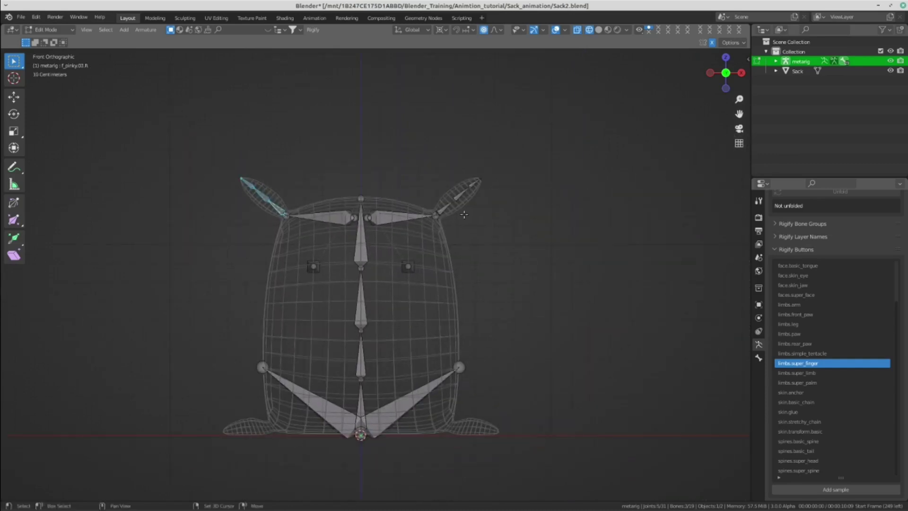
scroll(485, 237, up, 2)
scroll(485, 237, up, 2)
shift+click(477, 230)
shift+click(506, 193)
shift+click(533, 182)
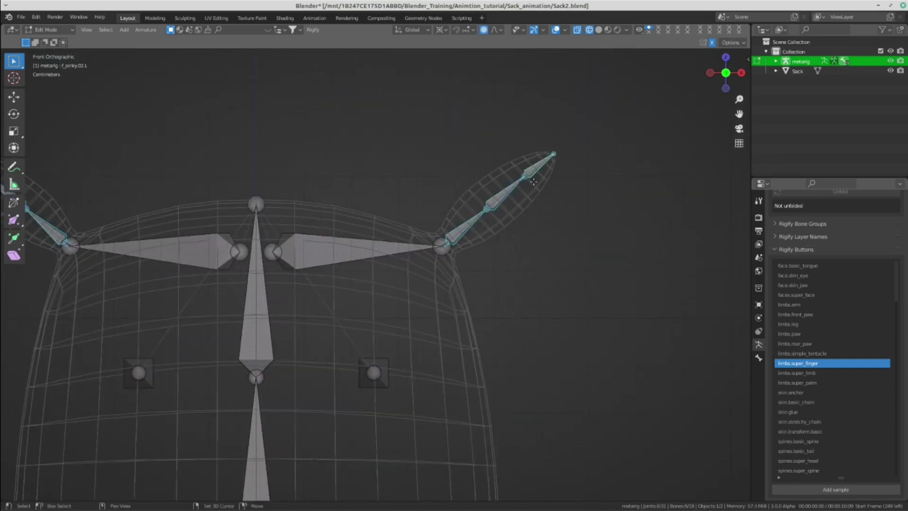
scroll(422, 229, down, 3)
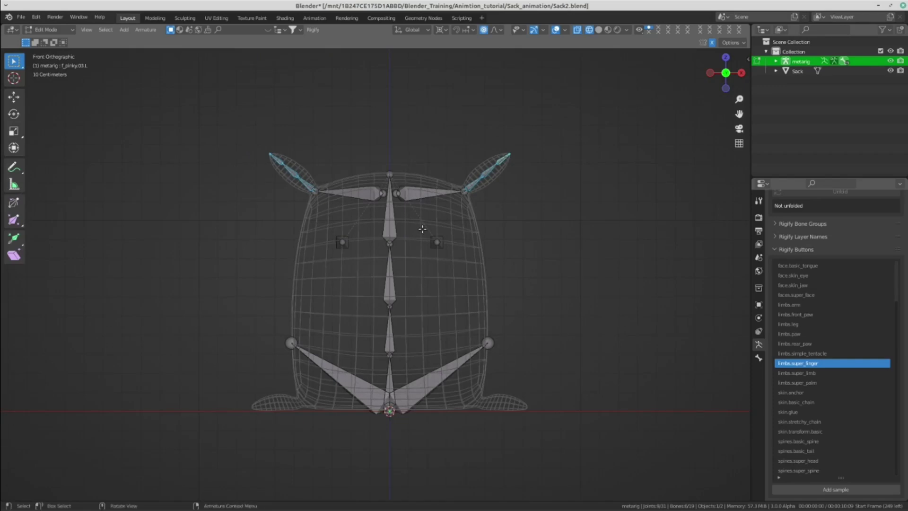
Box-select only the right ear's finger bones and duplicate them.
click(405, 176)
drag(548, 131, 467, 206)
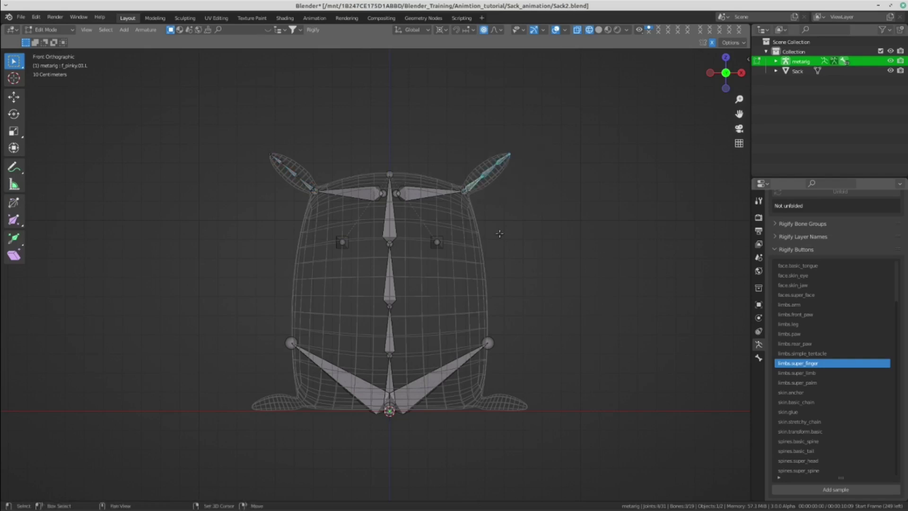
shift+middle_drag(499, 233, 486, 193)
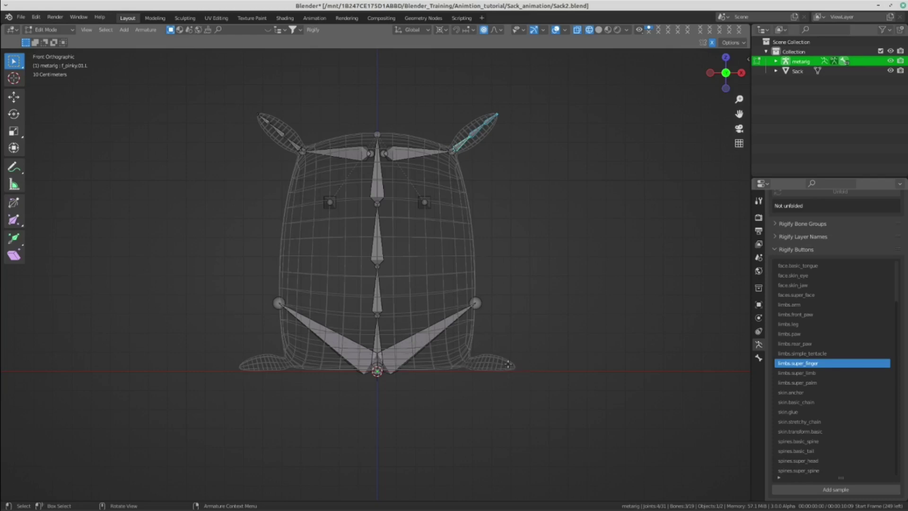
shift+middle_drag(549, 253, 542, 263)
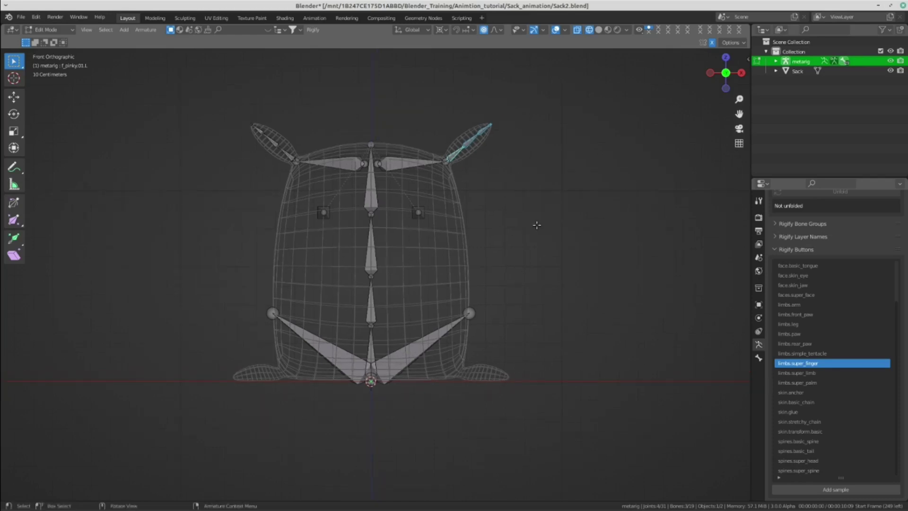
key(shift+d)
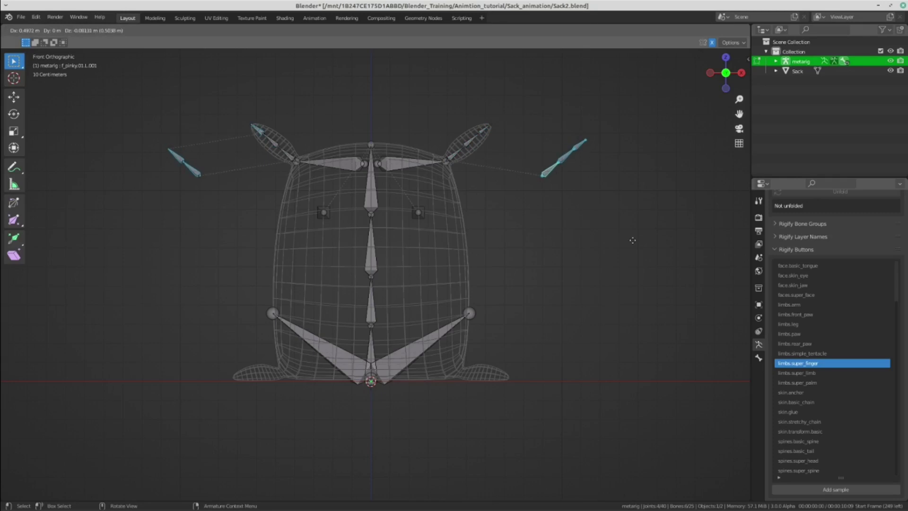
Cancel and undo the ear bone duplicate, then reselect the three ear finger bones.
key(Escape)
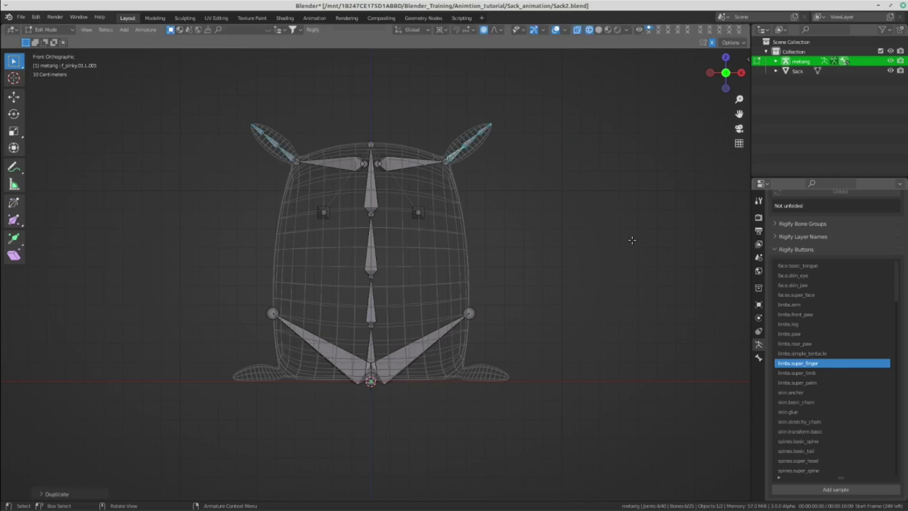
key(ctrl+z)
scroll(511, 205, up, 2)
scroll(526, 220, up, 1)
shift+scroll(526, 221, up, 1)
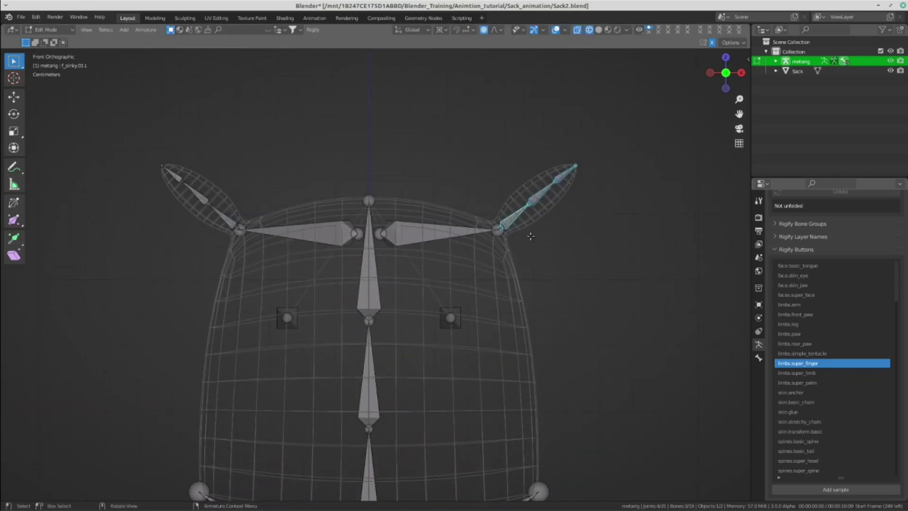
click(584, 217)
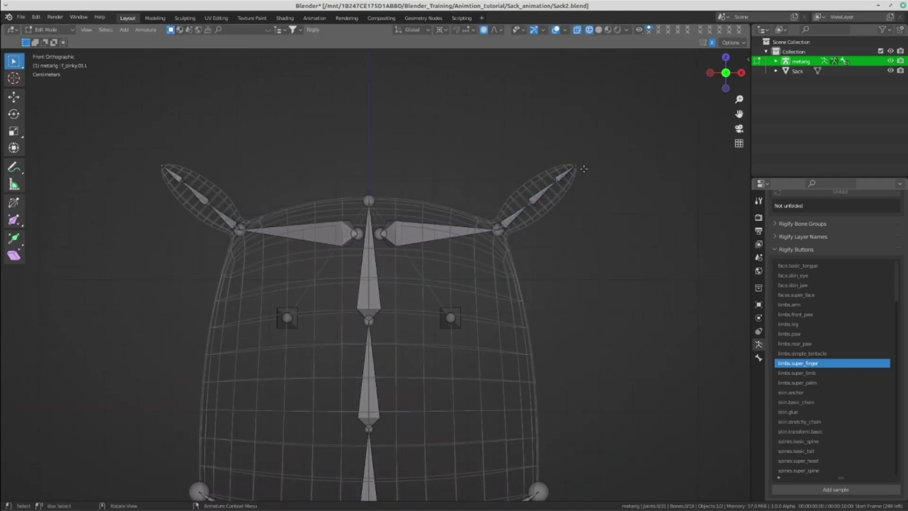
drag(620, 140, 500, 241)
shift+click(510, 223)
Duplicate the ear finger bones again, then cancel and undo that duplicate.
shift+scroll(612, 128, down, 5)
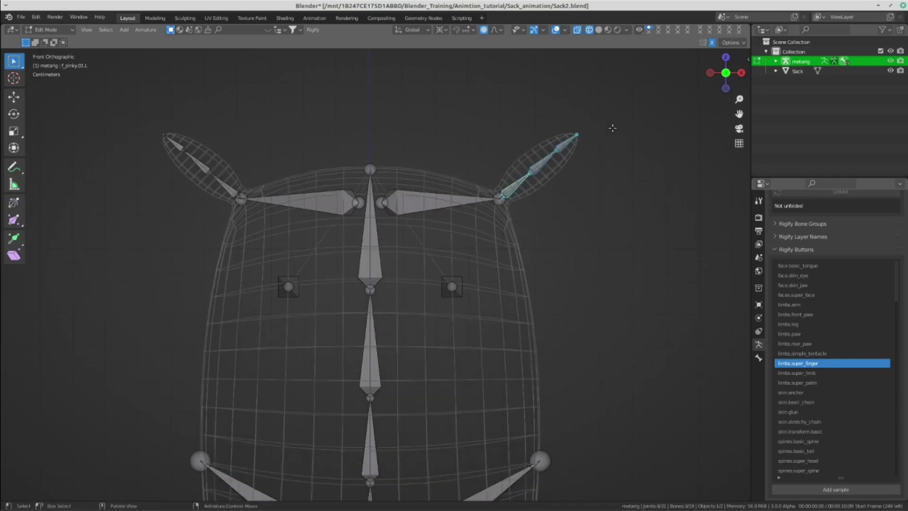
scroll(523, 178, down, 2)
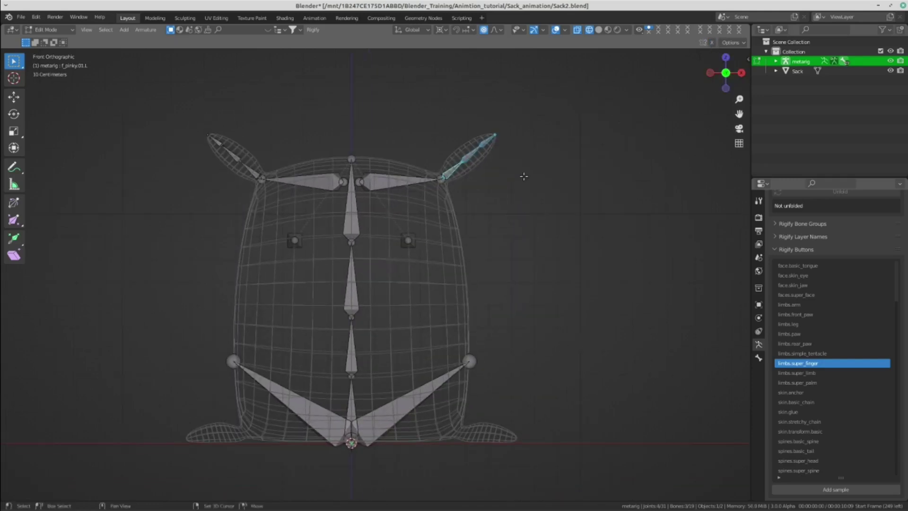
shift+scroll(501, 188, down, 4)
key(shift+d)
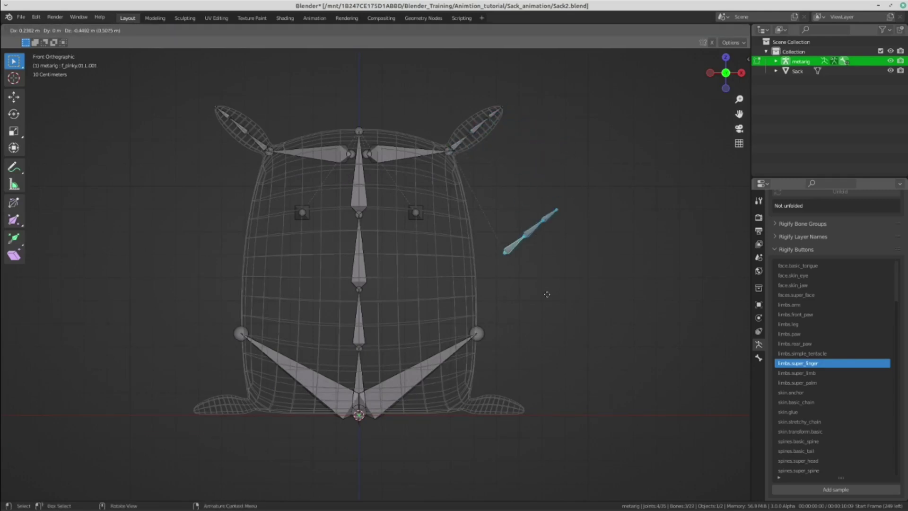
key(Escape)
key(ctrl+z)
Select the ear root joint, the tiny palm bone and the ear finger bones.
scroll(477, 234, up, 4)
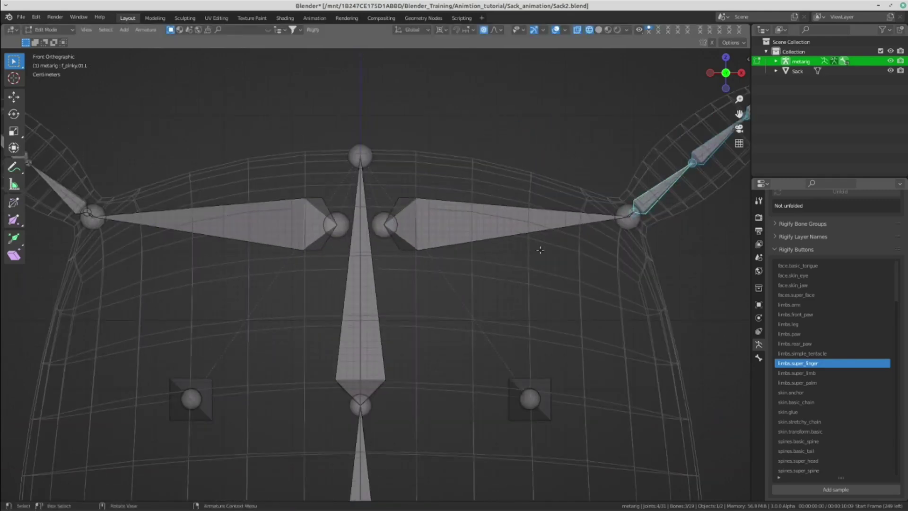
scroll(477, 234, up, 4)
scroll(478, 233, up, 3)
mouse_move(618, 134)
shift+middle_down()
mouse_move(546, 200)
mouse_move(464, 245)
shift+middle_up()
click(547, 200)
click(544, 201)
scroll(543, 201, down, 3)
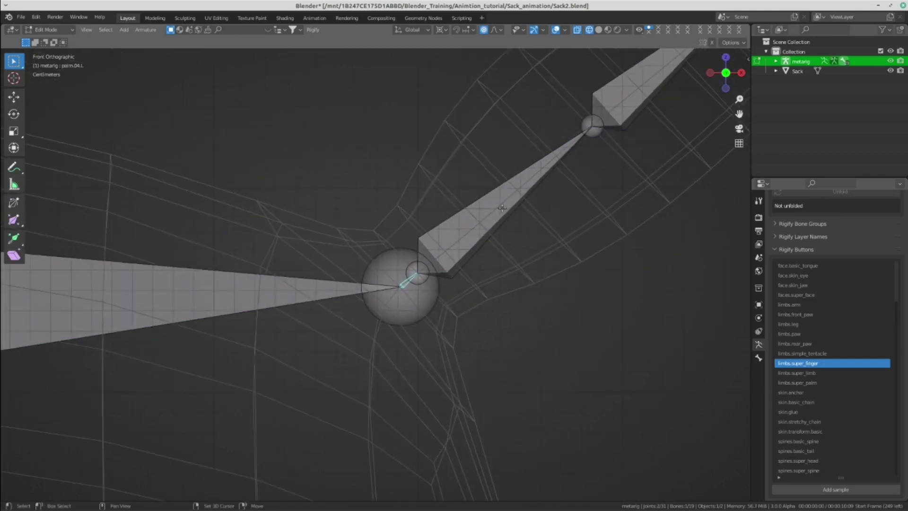
shift+click(594, 127)
scroll(598, 136, down, 5)
shift+click(506, 186)
Pan and zoom the view over to the opposite ear's joint.
scroll(506, 186, down, 3)
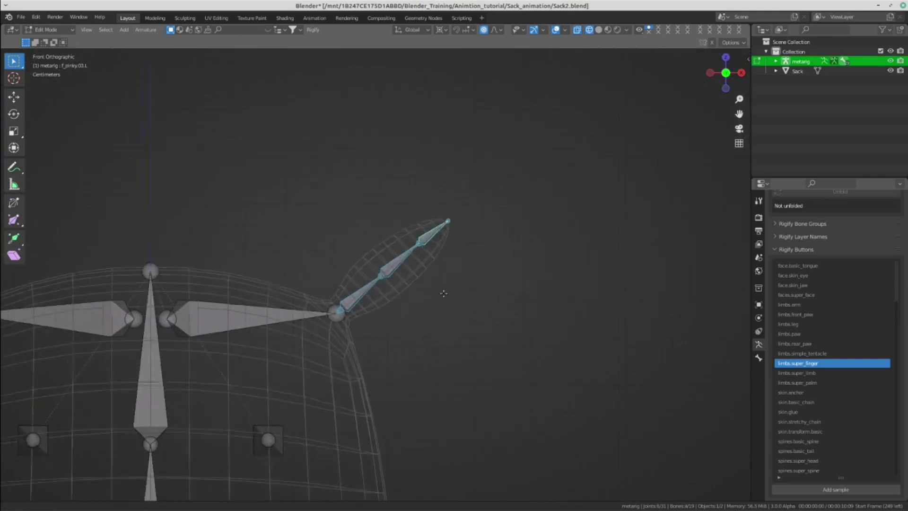
scroll(590, 251, up, 2)
scroll(590, 251, up, 4)
shift+middle_drag(402, 253, 473, 264)
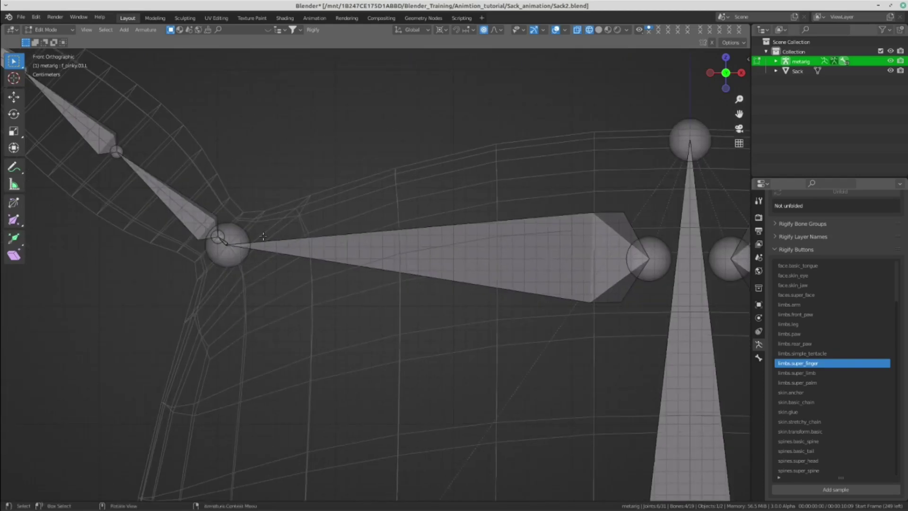
scroll(464, 265, up, 3)
scroll(465, 266, down, 2)
scroll(463, 255, down, 4)
scroll(461, 241, down, 2)
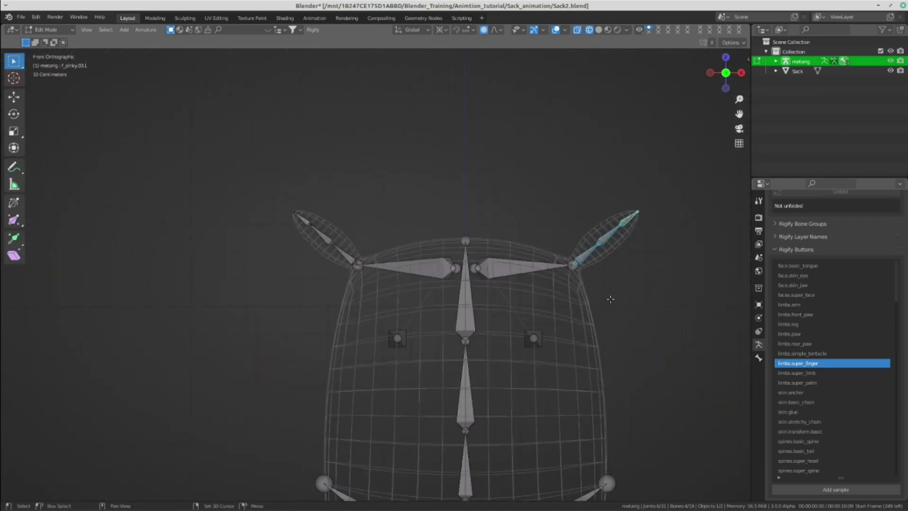
scroll(459, 229, down, 2)
scroll(459, 230, up, 2)
Duplicate the four ear bones and drop the copy straight down to the foot.
key(shift+d)
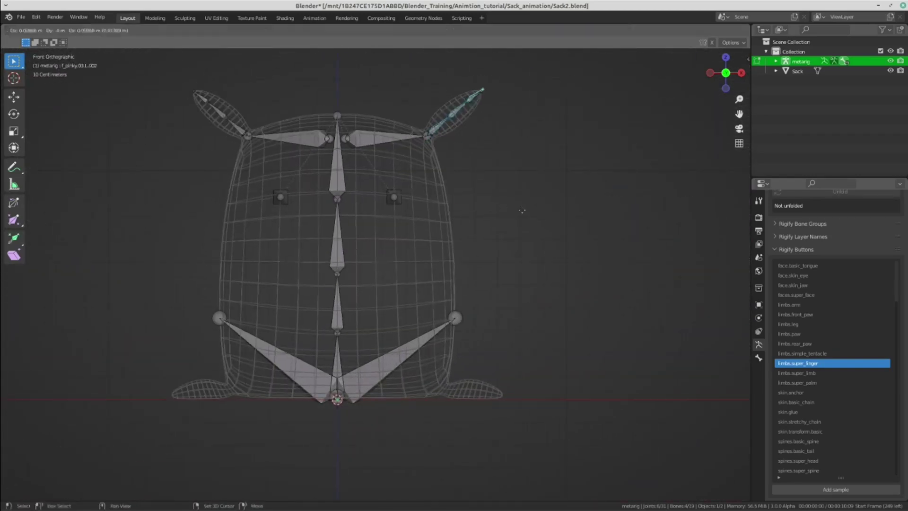
key(Escape)
shift+middle_drag(447, 157, 480, 195)
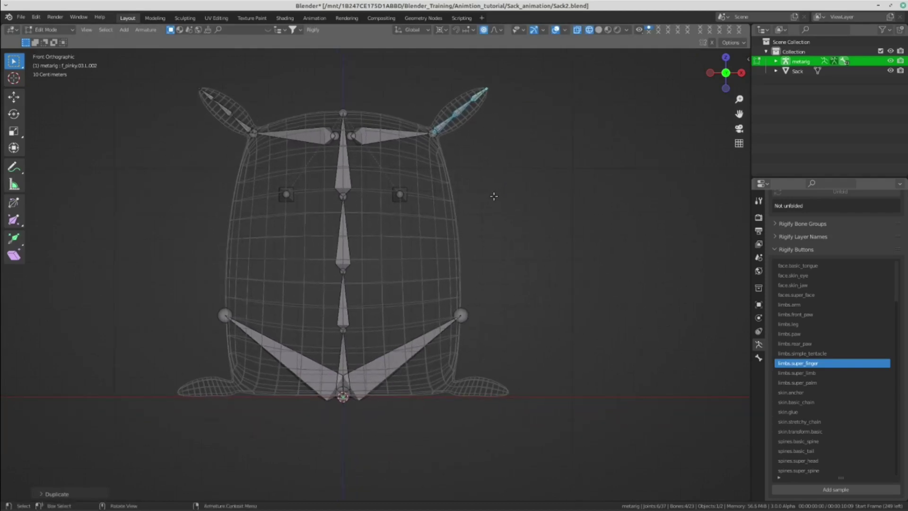
key(g)
key(z)
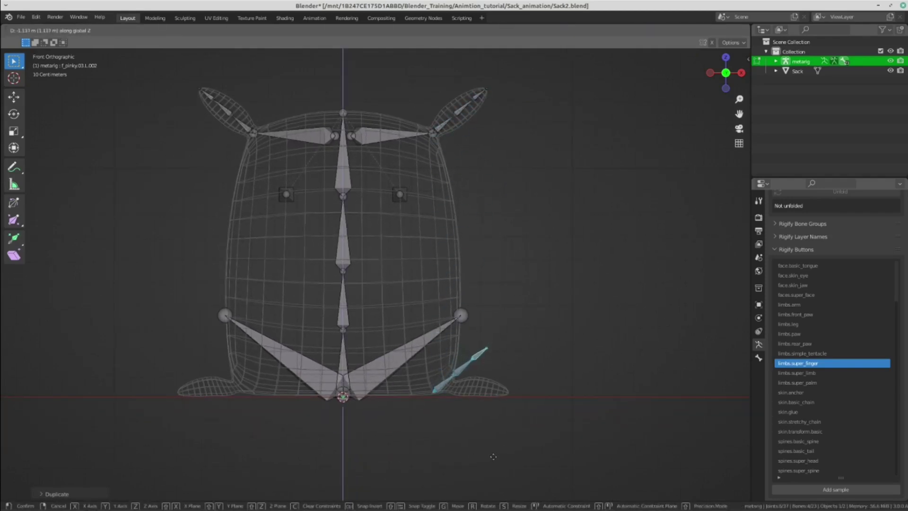
click(492, 456)
scroll(447, 265, up, 3)
scroll(448, 266, up, 2)
scroll(448, 266, up, 2)
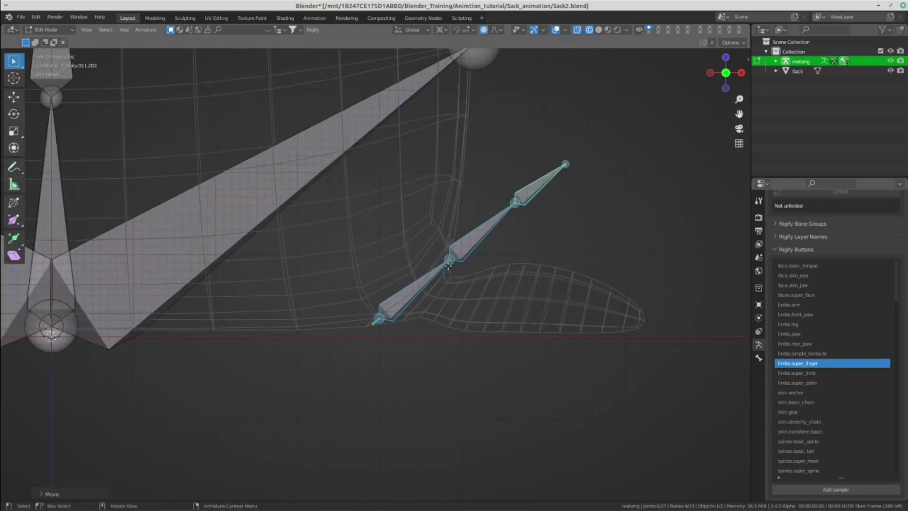
scroll(448, 265, up, 1)
scroll(447, 266, up, 1)
Reposition the copied chain's lower joints into the foot flap.
click(411, 261)
key(g)
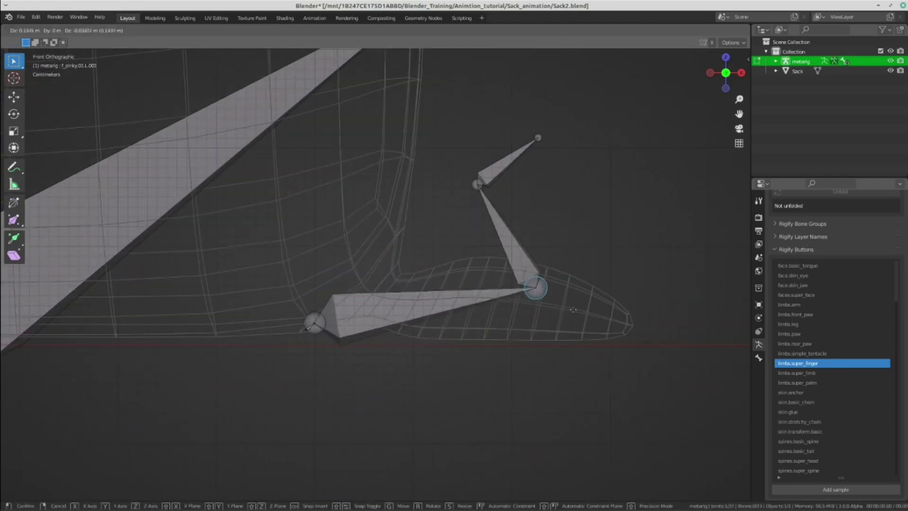
click(487, 341)
click(310, 325)
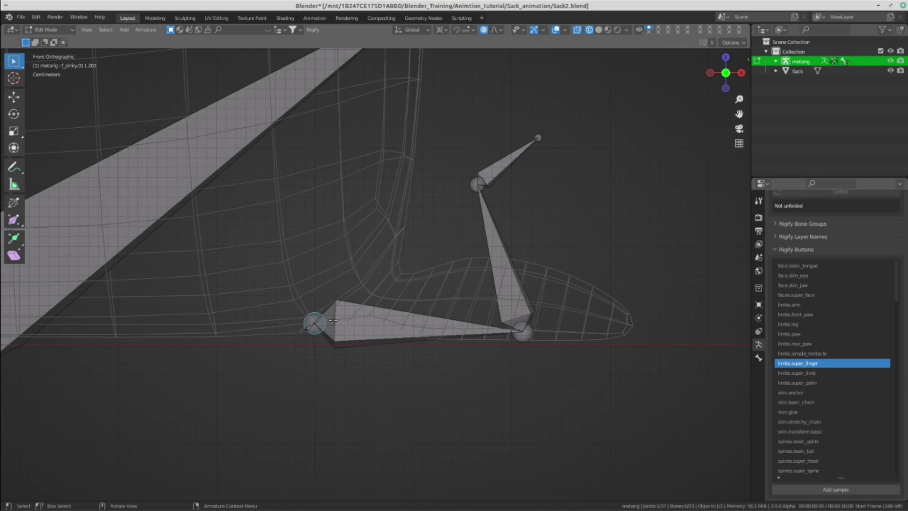
key(g)
key(Escape)
scroll(312, 324, up, 3)
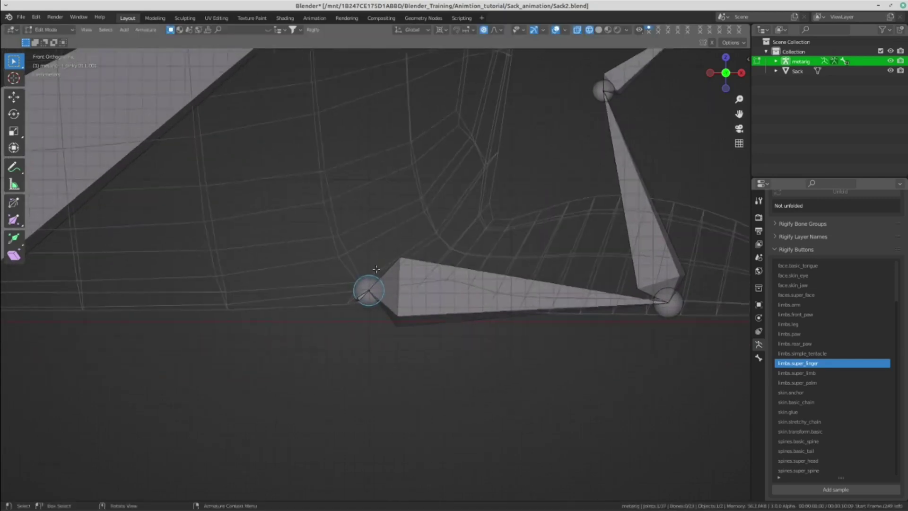
scroll(312, 324, up, 4)
scroll(433, 260, down, 3)
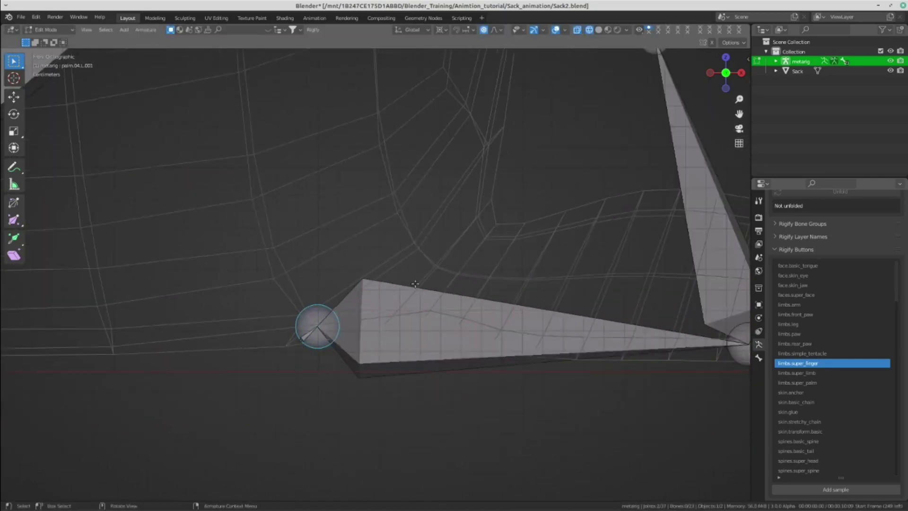
scroll(434, 260, down, 4)
key(g)
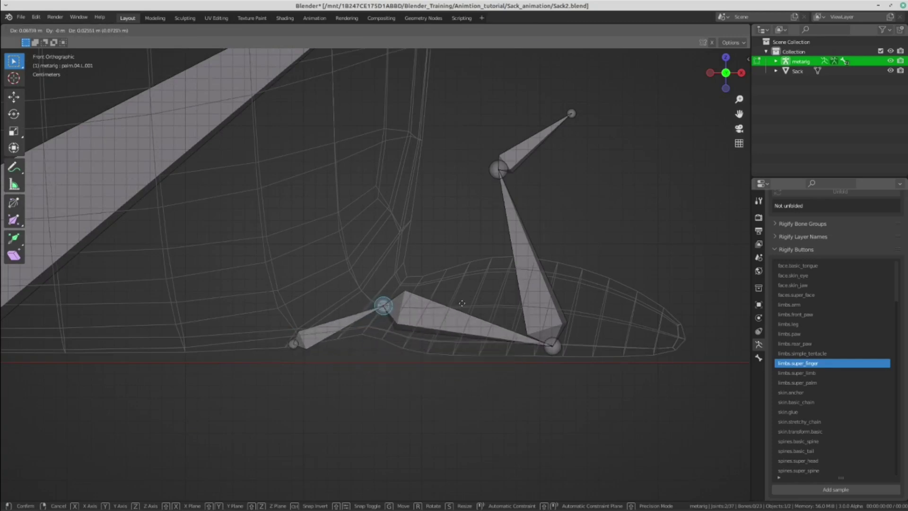
click(464, 301)
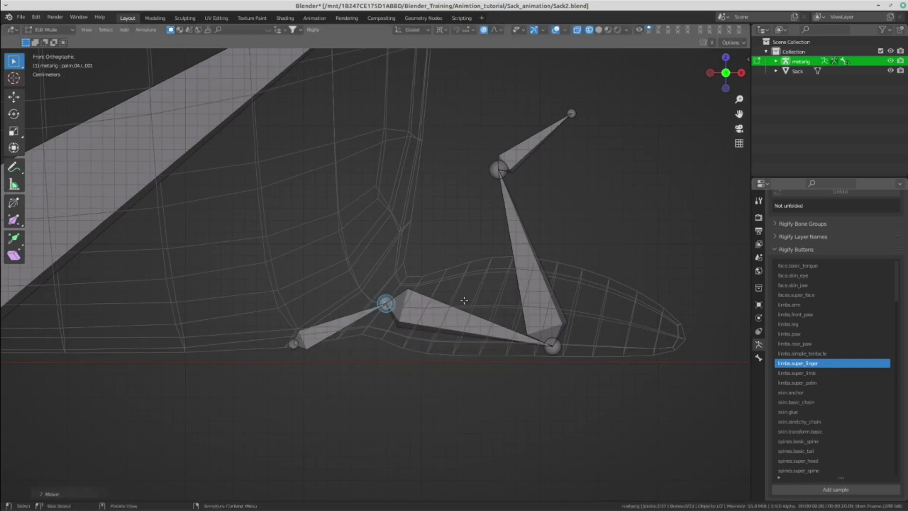
shift+middle_drag(321, 338, 338, 336)
click(338, 337)
scroll(338, 337, up, 2)
key(g)
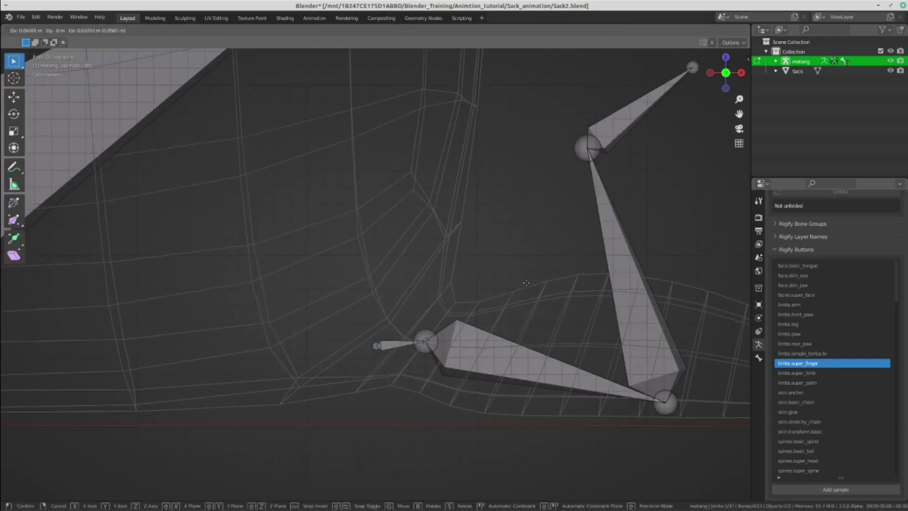
click(548, 271)
scroll(382, 190, down, 2)
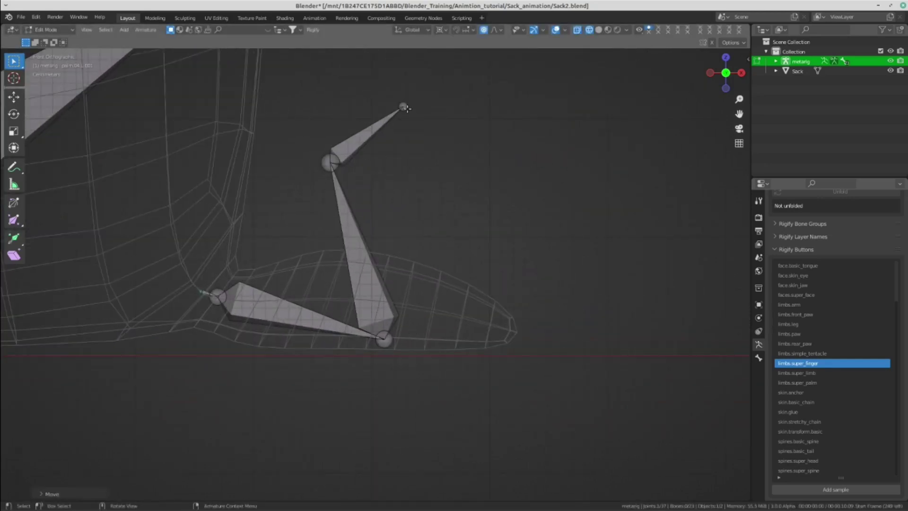
Move the upper pinky tip to the flap's end and line up the lower and upper joints.
click(404, 108)
key(g)
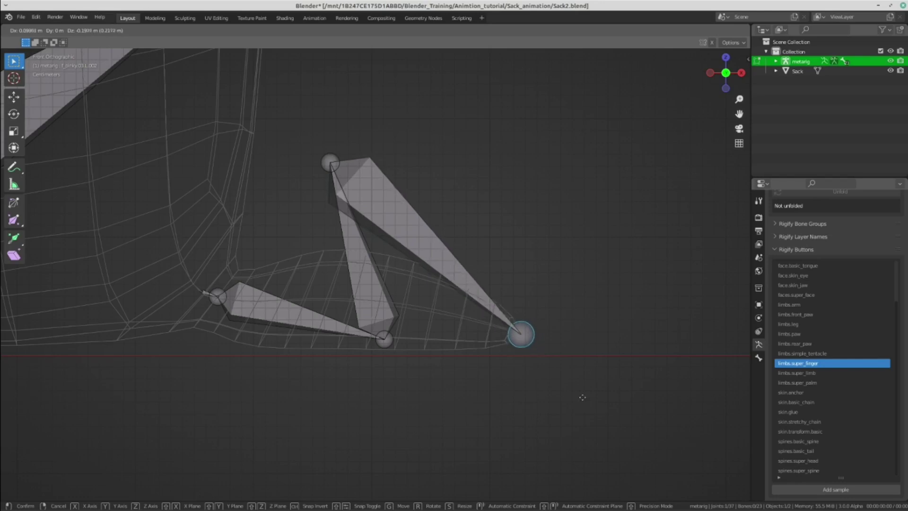
click(580, 396)
scroll(477, 354, up, 2)
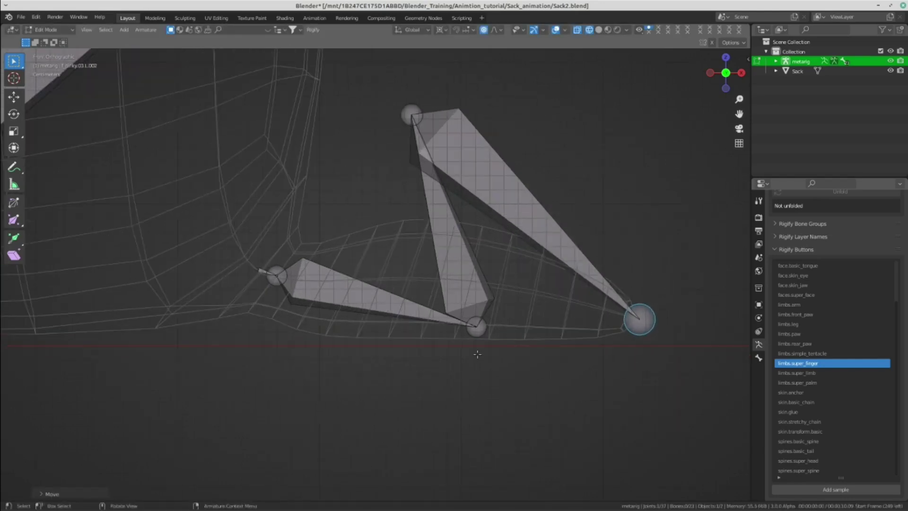
click(487, 331)
scroll(482, 326, up, 2)
key(g)
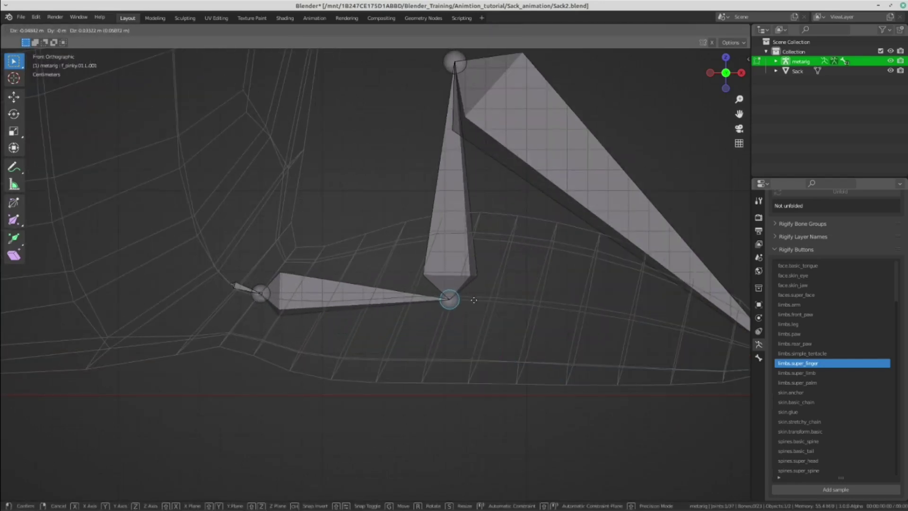
click(473, 300)
scroll(473, 300, down, 2)
click(406, 140)
key(g)
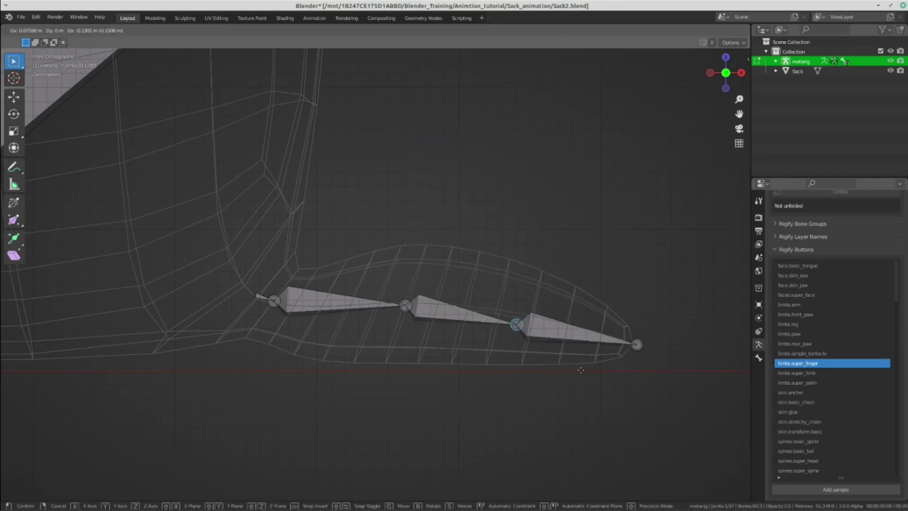
click(561, 354)
Fine-tune the upper and middle pinky joints so the chain runs straight.
scroll(568, 294, up, 2)
scroll(571, 279, up, 2)
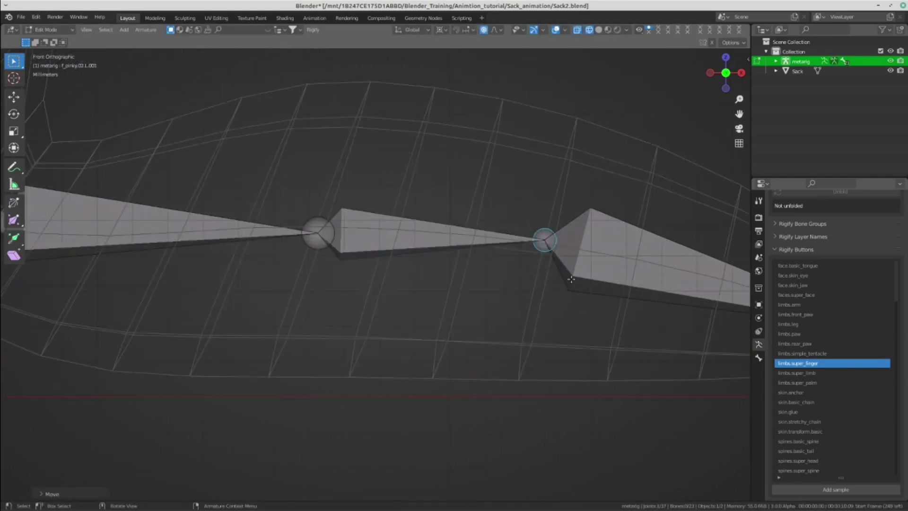
key(g)
click(572, 280)
scroll(572, 280, down, 3)
key(g)
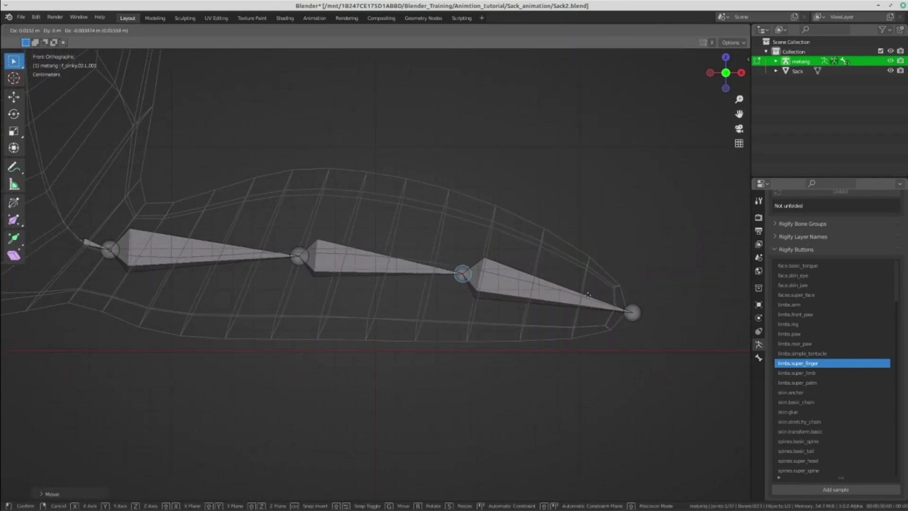
click(588, 295)
shift+middle_drag(343, 265, 450, 280)
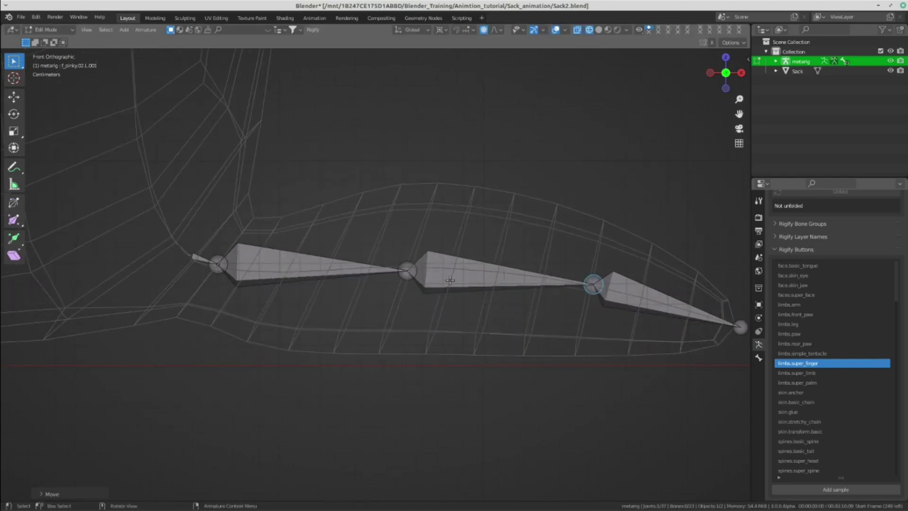
click(407, 271)
key(g)
click(452, 268)
scroll(456, 248, down, 3)
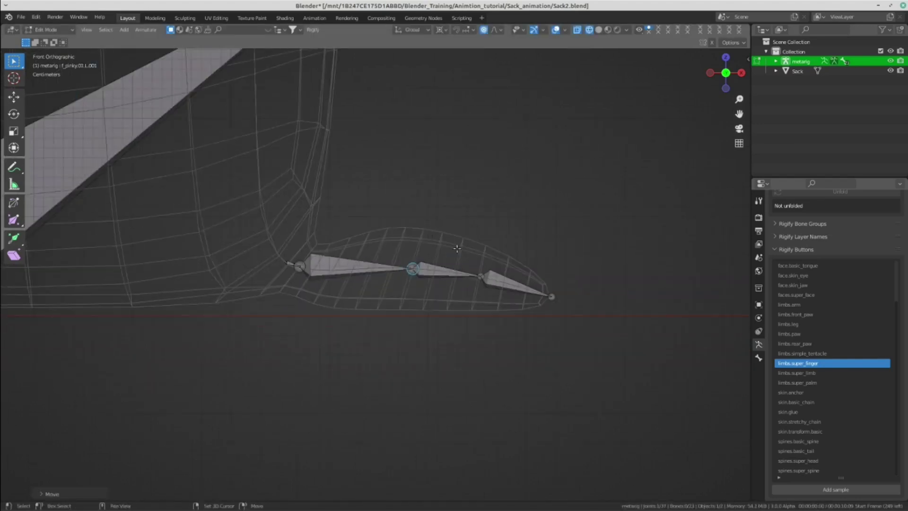
mouse_move(456, 248)
middle_down()
mouse_move(419, 342)
mouse_move(398, 179)
mouse_move(530, 220)
middle_up()
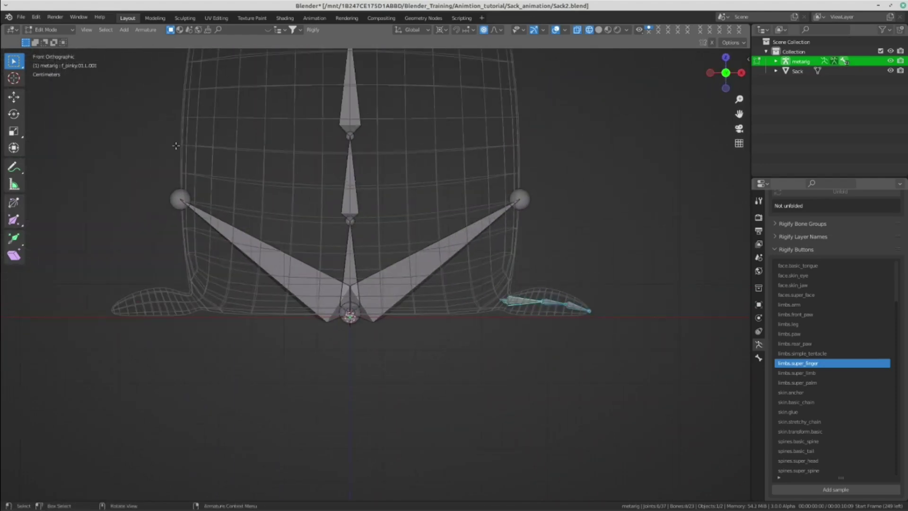
Duplicate the pinky chain over the original and check the pivot point options.
shift+middle_drag(45, 87, 90, 78)
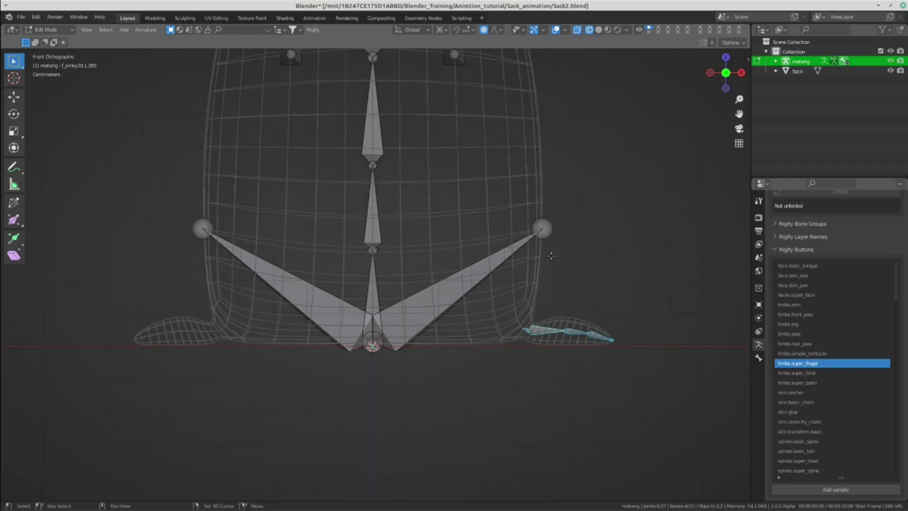
scroll(551, 256, up, 1)
key(shift+d)
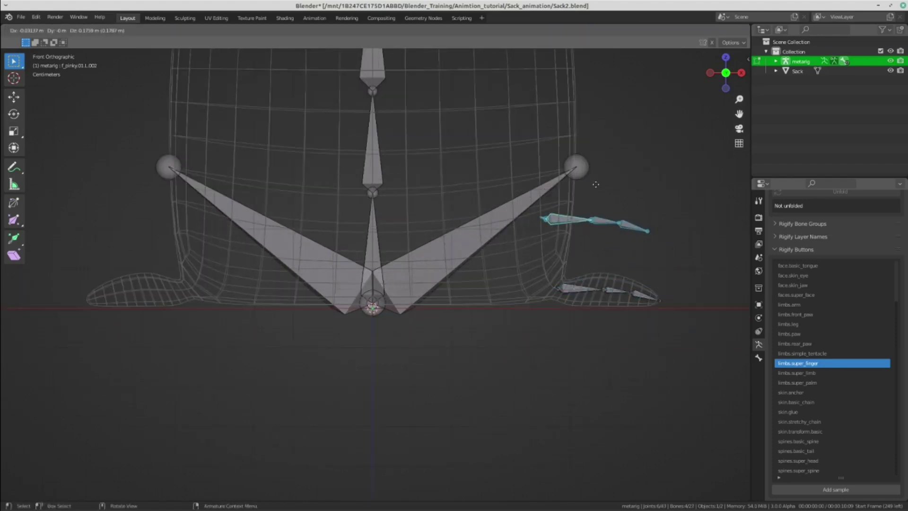
click(603, 248)
shift+middle_drag(575, 201, 571, 195)
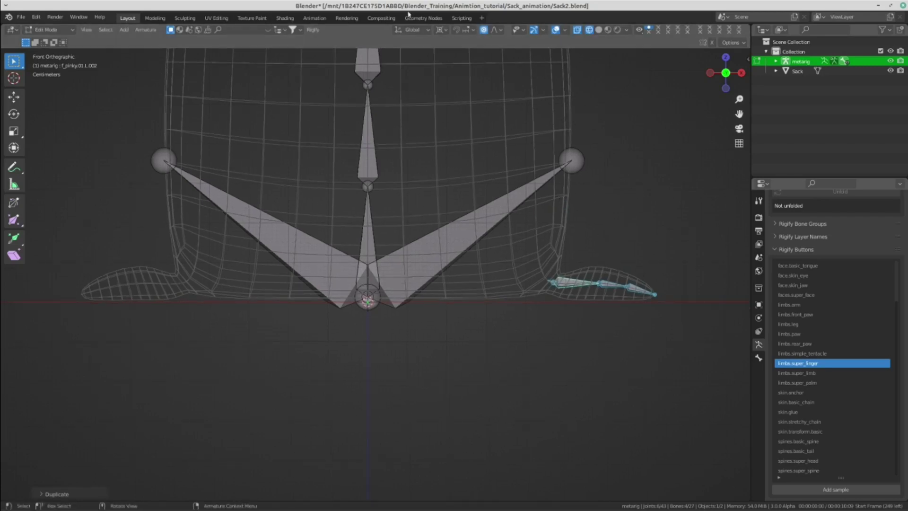
click(440, 31)
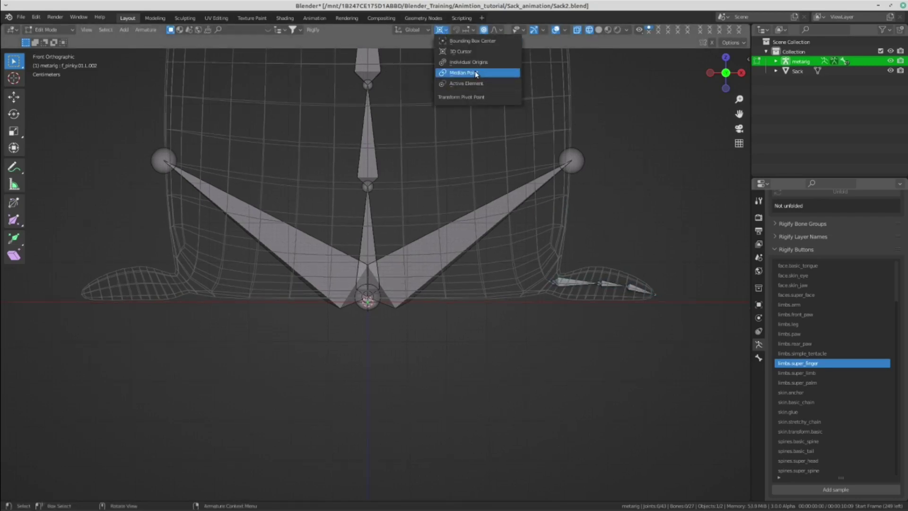
shift+middle_drag(591, 165, 572, 209)
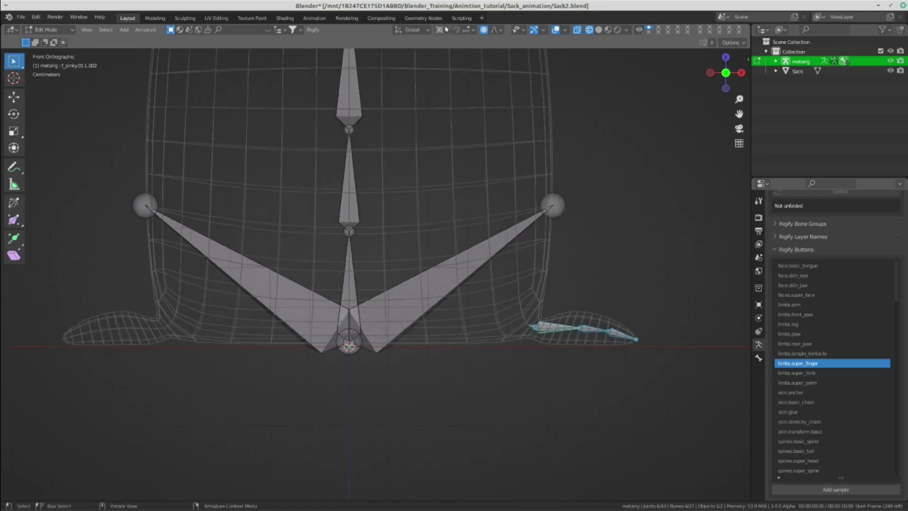
click(440, 30)
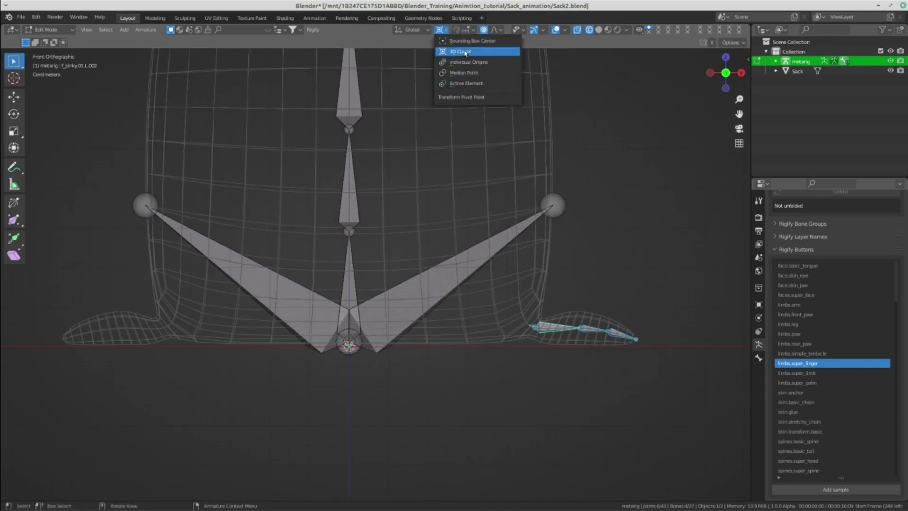
shift+middle_drag(469, 229, 511, 208)
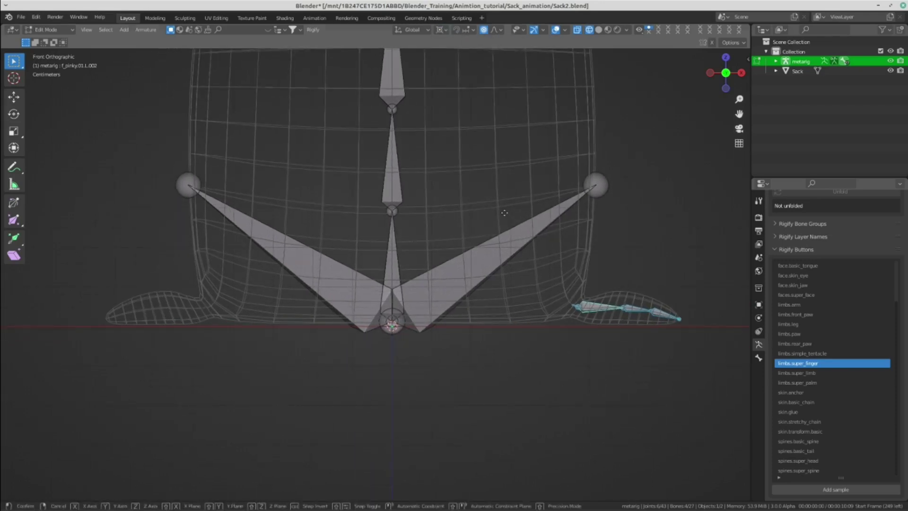
Mirror the copied chain across global X onto the other foot flap and frame it.
key(ctrl+m)
key(x)
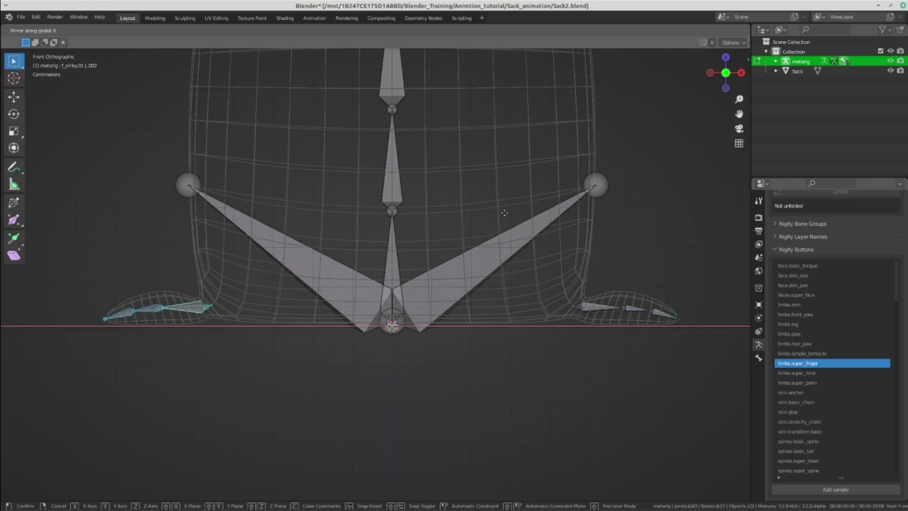
key(Return)
key(KP_Decimal)
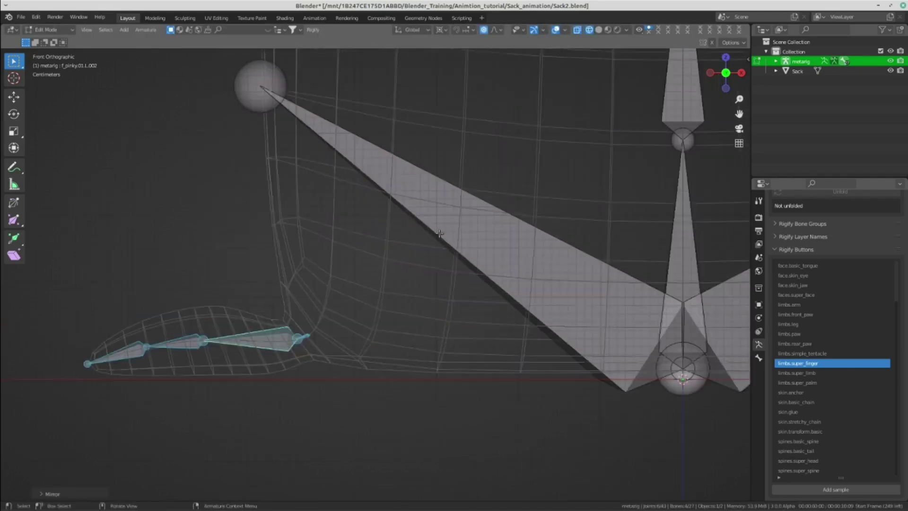
scroll(373, 243, down, 4)
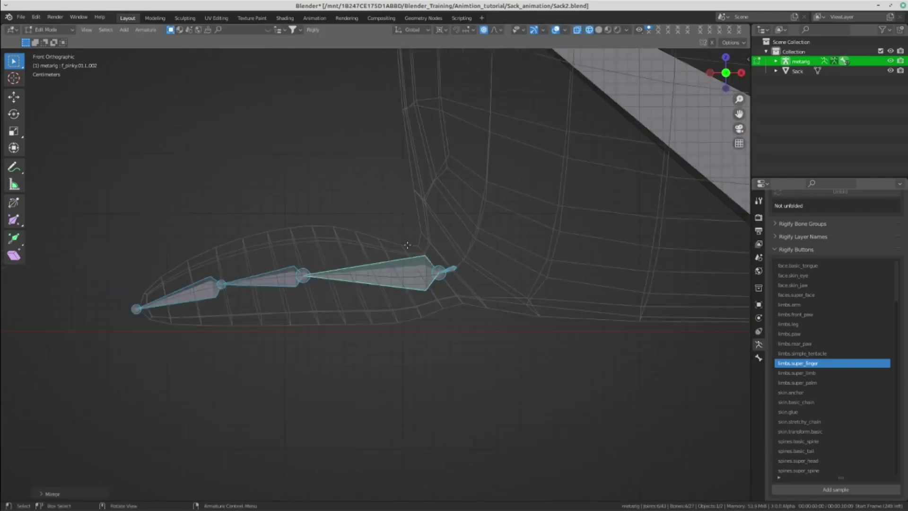
scroll(461, 263, up, 4)
Rename the copied palm bone and f_pinky.01 from .L to .R.
click(462, 263)
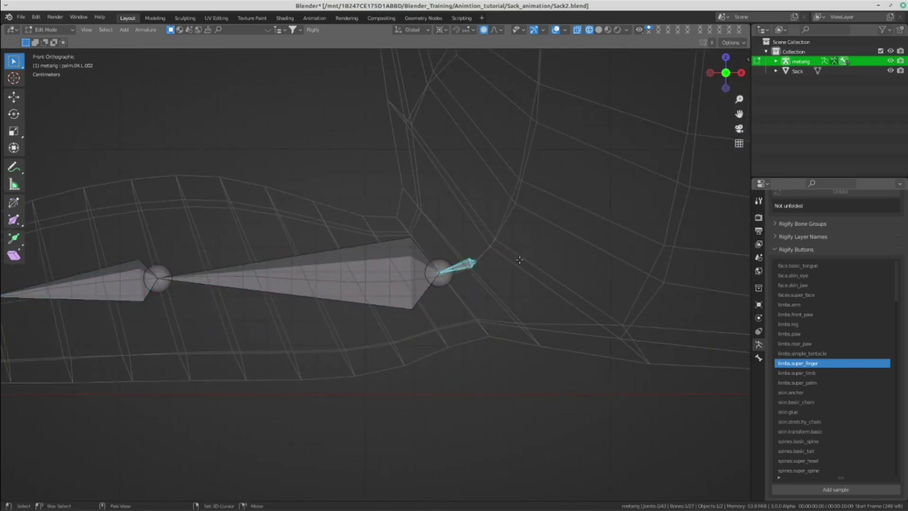
shift+middle_drag(479, 265, 443, 274)
key(F2)
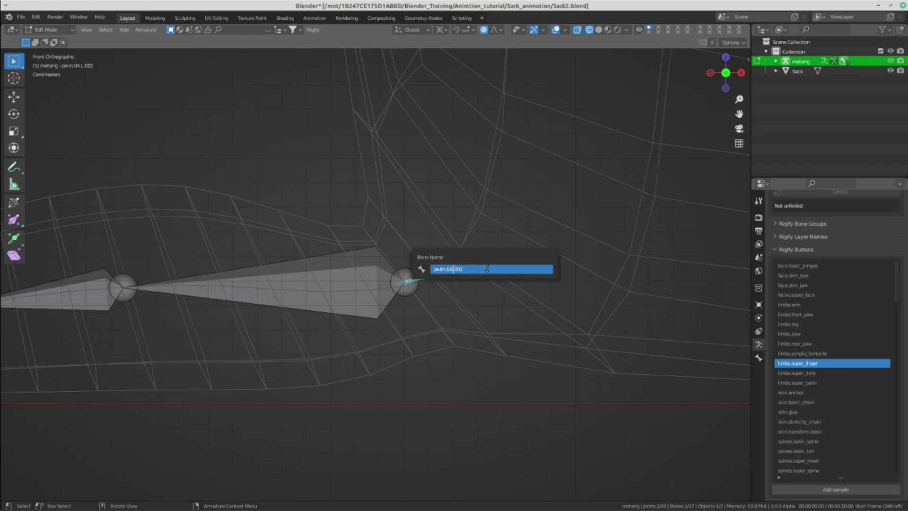
text(R)
key(Return)
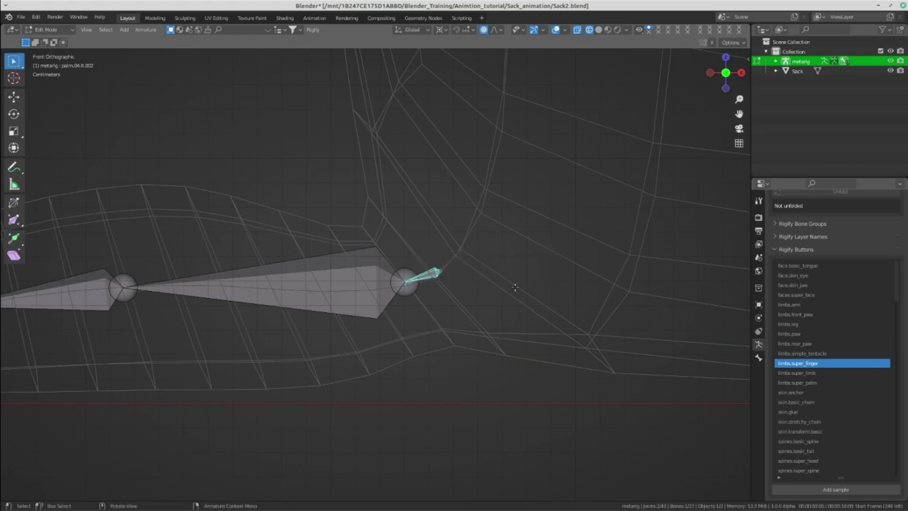
scroll(326, 312, down, 1)
click(340, 286)
key(F2)
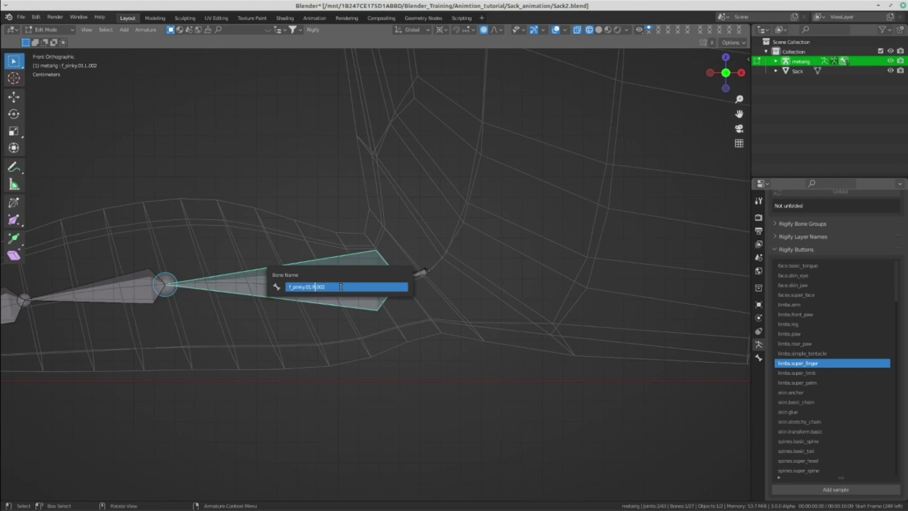
key(Return)
scroll(340, 286, down, 2)
Rename the middle and tip pinky bones to .R, e.g. f_pinky.03.R.003.
click(356, 290)
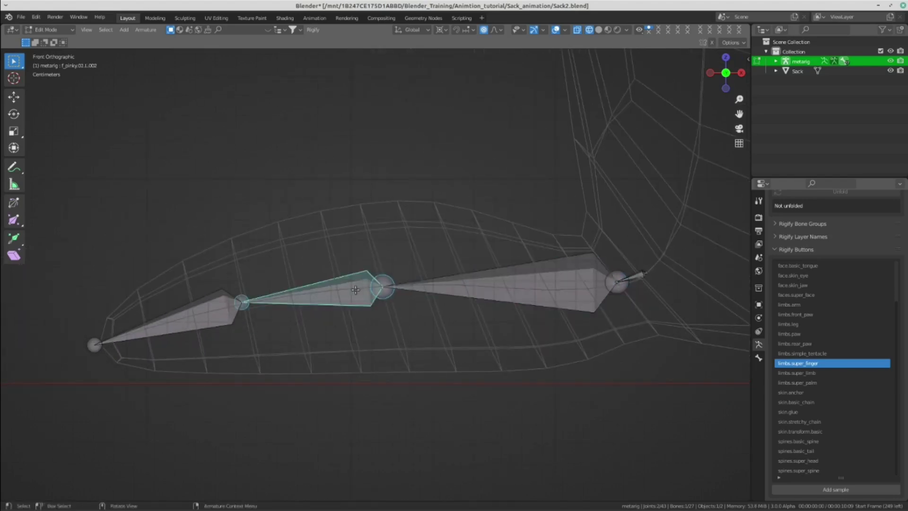
key(F2)
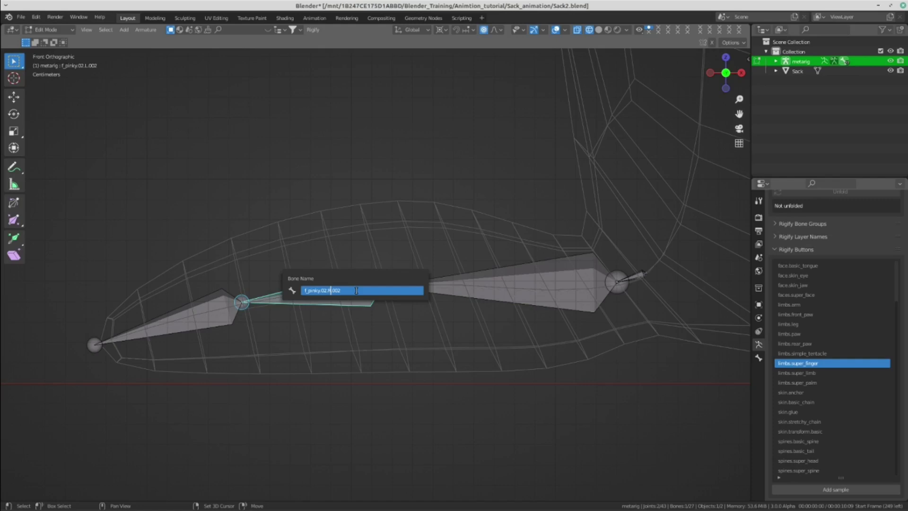
key(Return)
scroll(356, 302, up, 3)
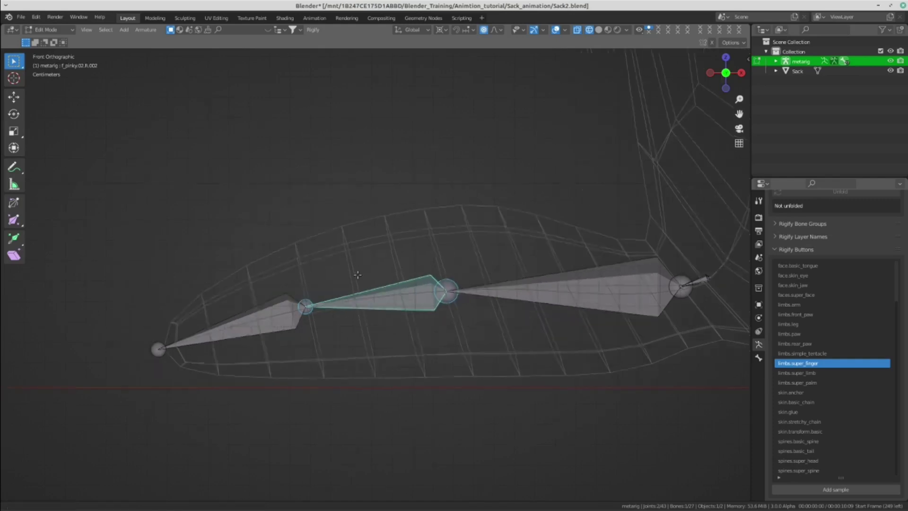
click(356, 308)
key(F2)
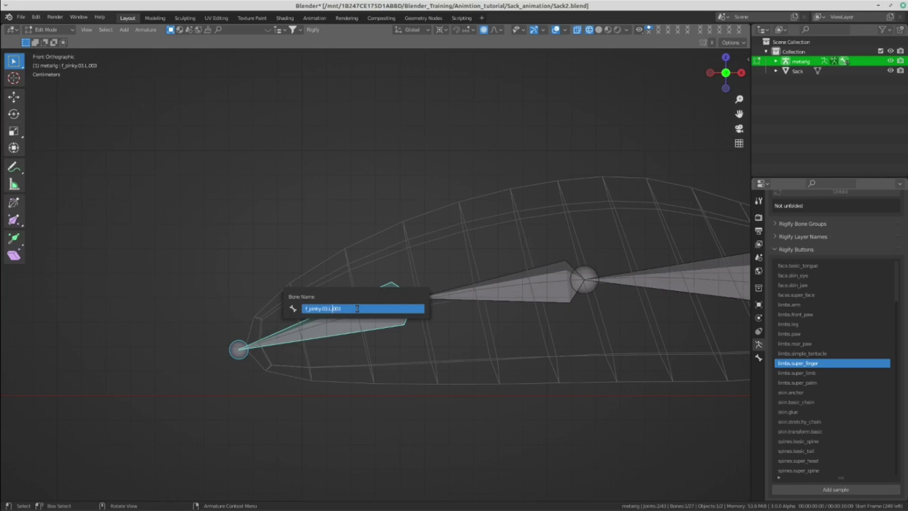
key(Return)
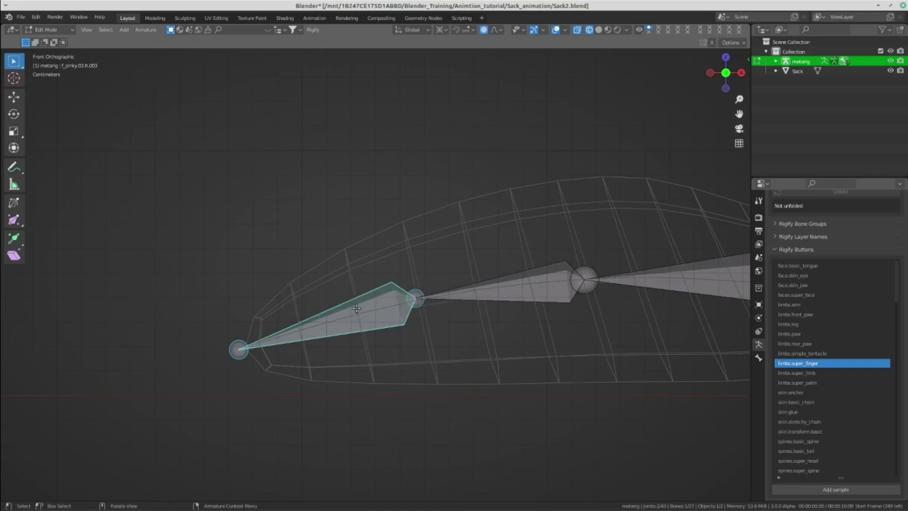
scroll(343, 334, down, 3)
scroll(343, 333, down, 2)
scroll(350, 332, down, 2)
Parent palm.04.L to the left shoulder bone with Keep Offset.
scroll(416, 142, up, 3)
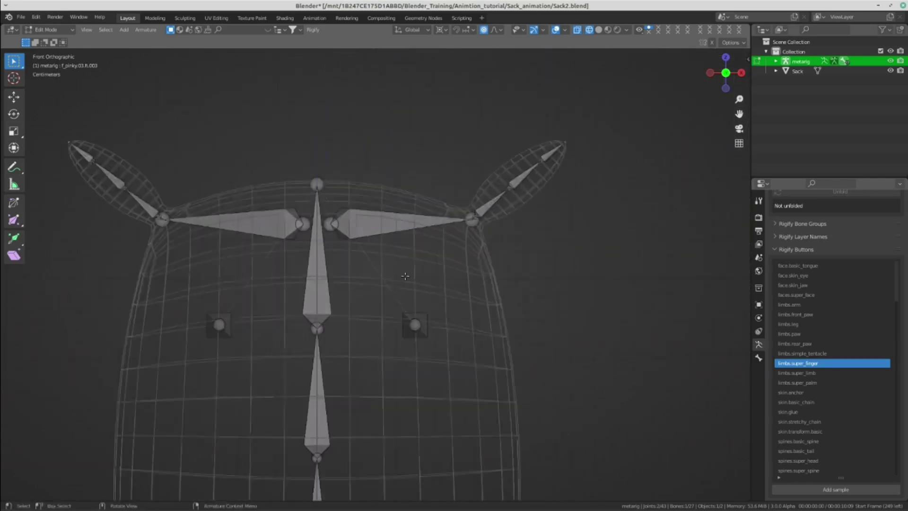
scroll(439, 199, up, 3)
scroll(443, 227, up, 3)
scroll(443, 233, up, 2)
click(455, 197)
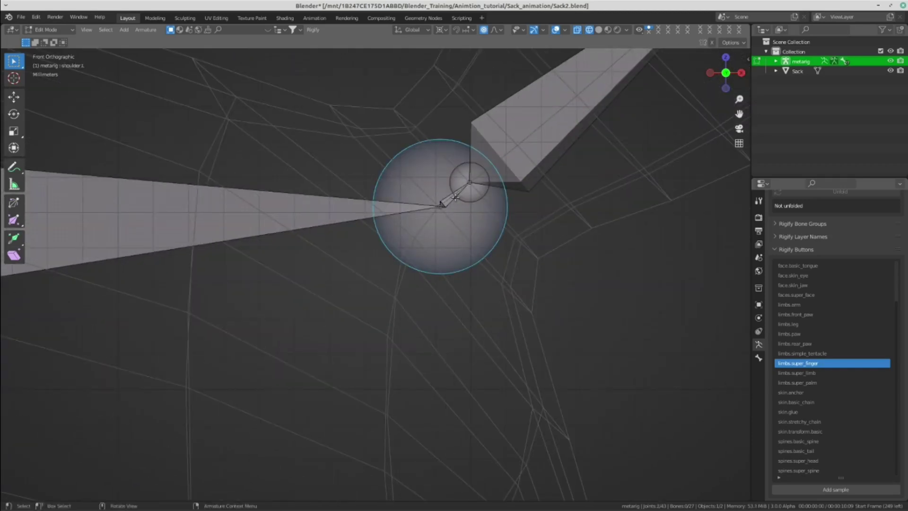
click(452, 199)
scroll(450, 201, down, 4)
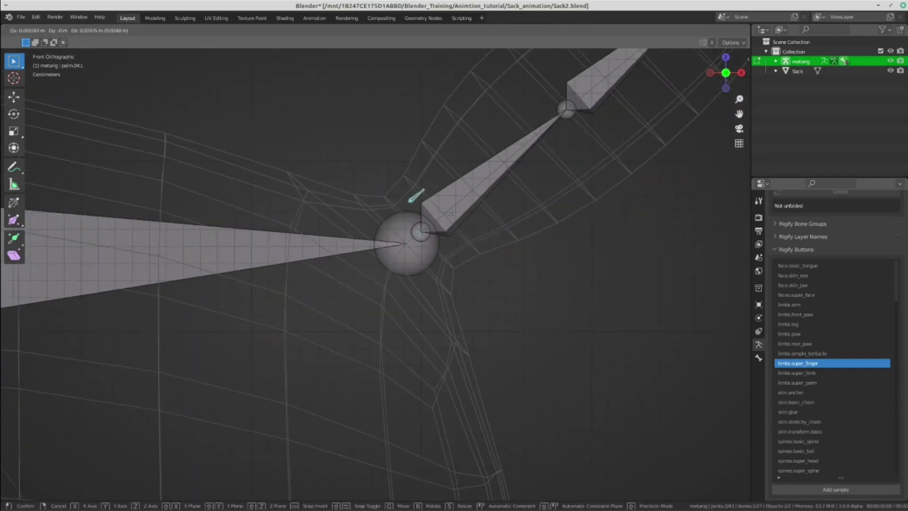
scroll(436, 239, down, 1)
shift+middle_drag(437, 239, 418, 234)
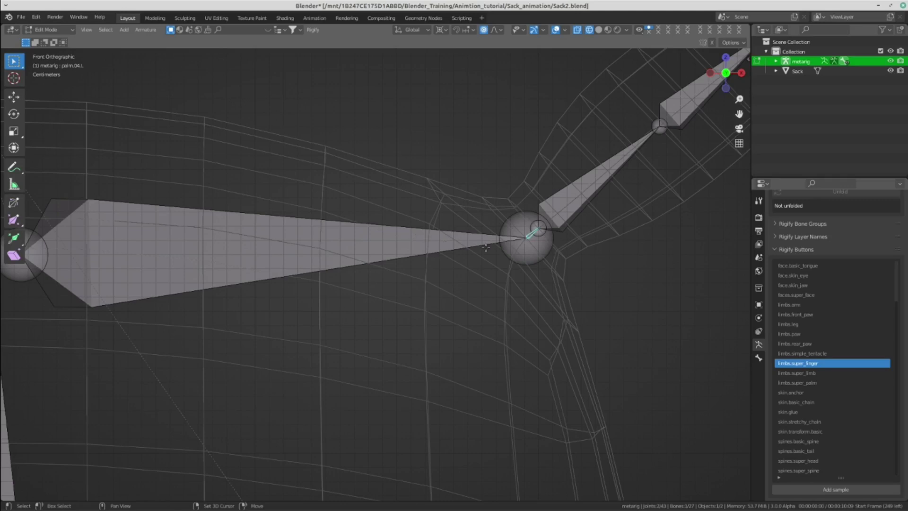
shift+click(413, 240)
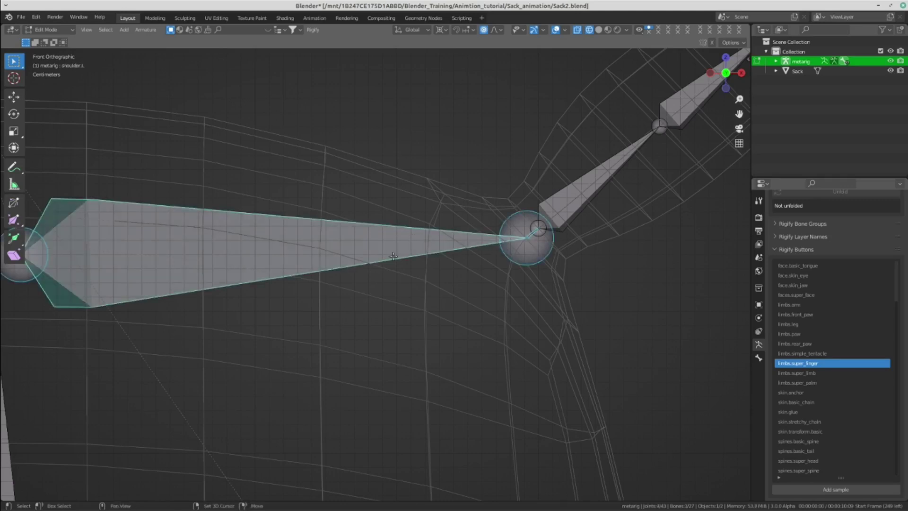
scroll(390, 255, down, 1)
key(ctrl+p)
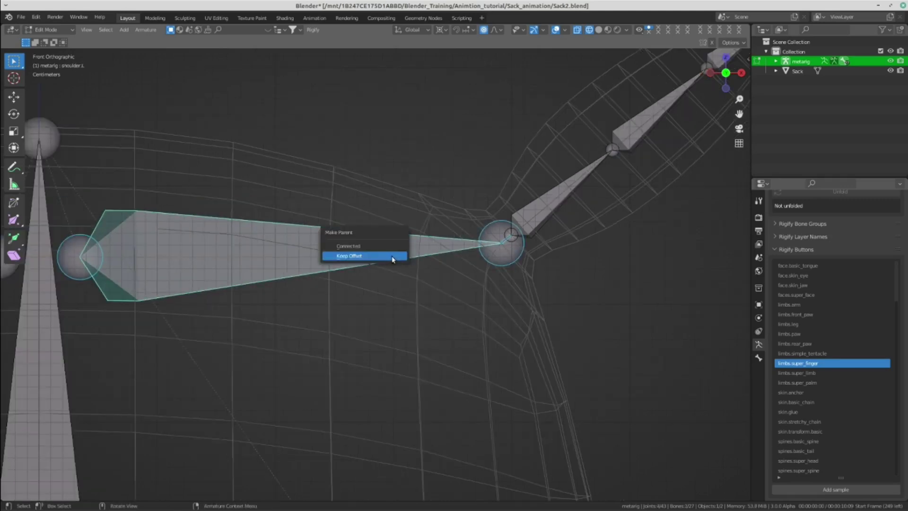
click(390, 254)
scroll(391, 254, down, 2)
Parent palm.04.R to shoulder.R with Keep Offset.
shift+middle_drag(391, 255, 361, 255)
scroll(362, 255, up, 6)
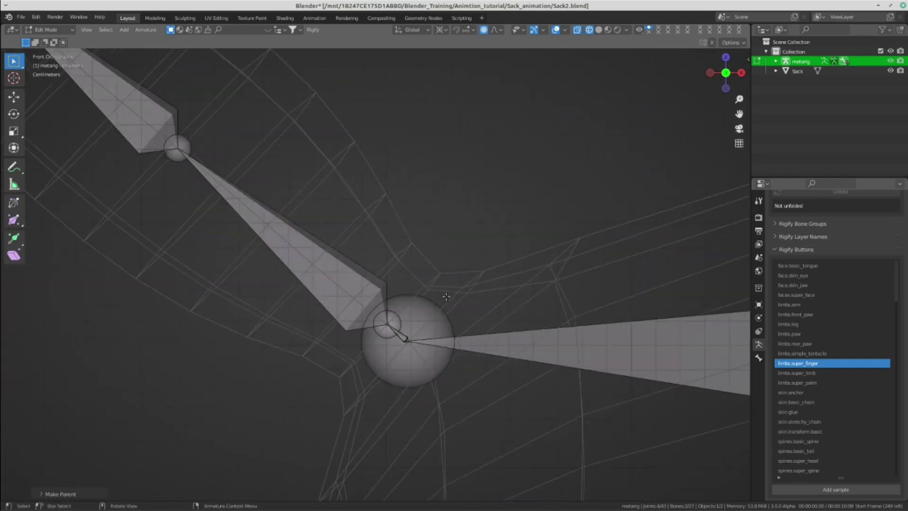
scroll(362, 255, up, 4)
click(382, 273)
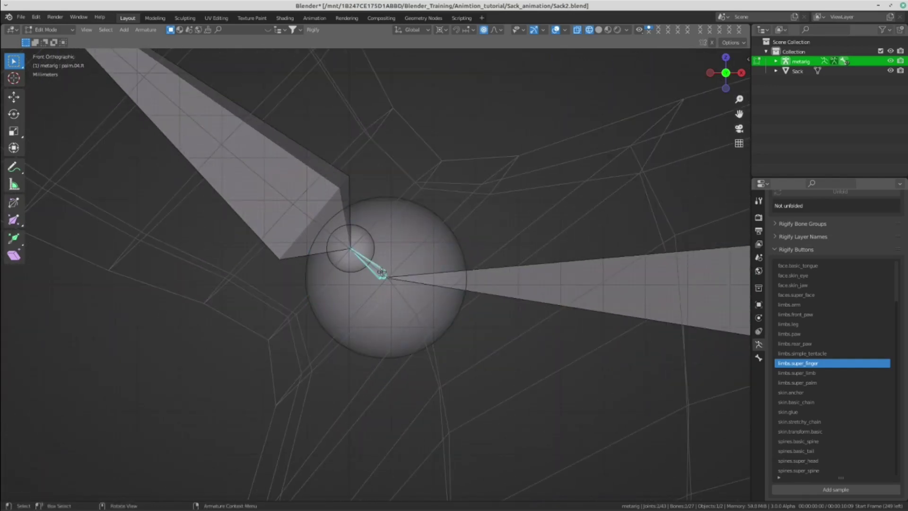
shift+click(537, 273)
scroll(397, 241, down, 5)
key(ctrl+p)
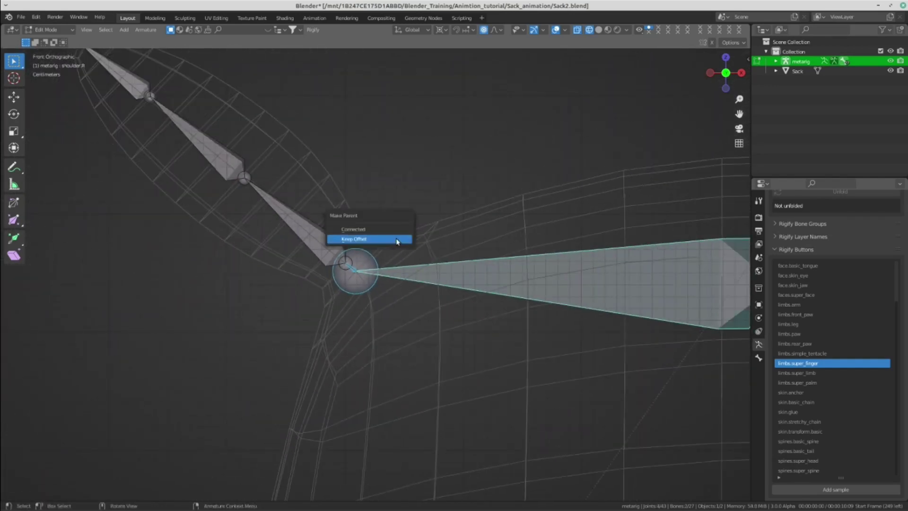
click(397, 241)
scroll(396, 241, down, 5)
scroll(396, 241, down, 2)
Parent the left foot's palm bone to pelvis.L with Keep Offset.
mouse_move(416, 227)
middle_down()
mouse_move(444, 212)
mouse_move(440, 246)
mouse_move(437, 222)
middle_up()
scroll(435, 255, up, 4)
scroll(434, 266, up, 3)
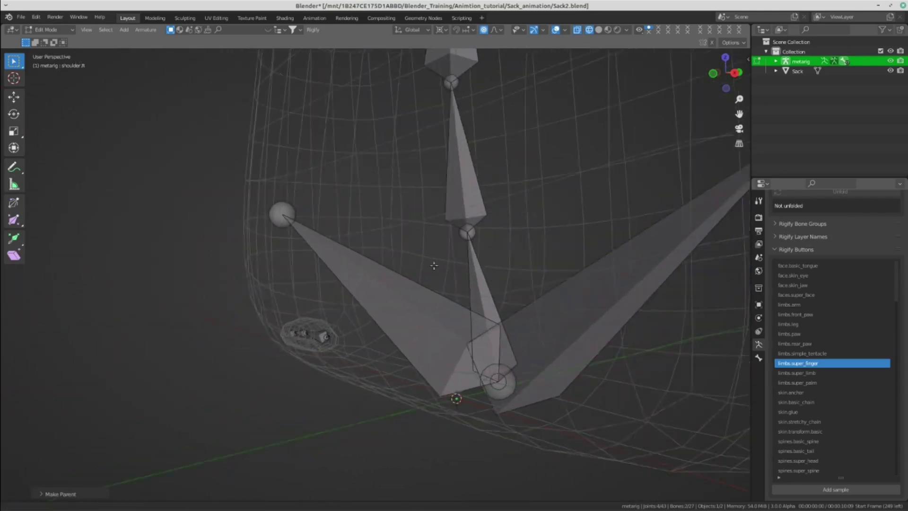
scroll(433, 265, down, 4)
click(385, 257)
scroll(399, 284, up, 5)
scroll(427, 297, up, 2)
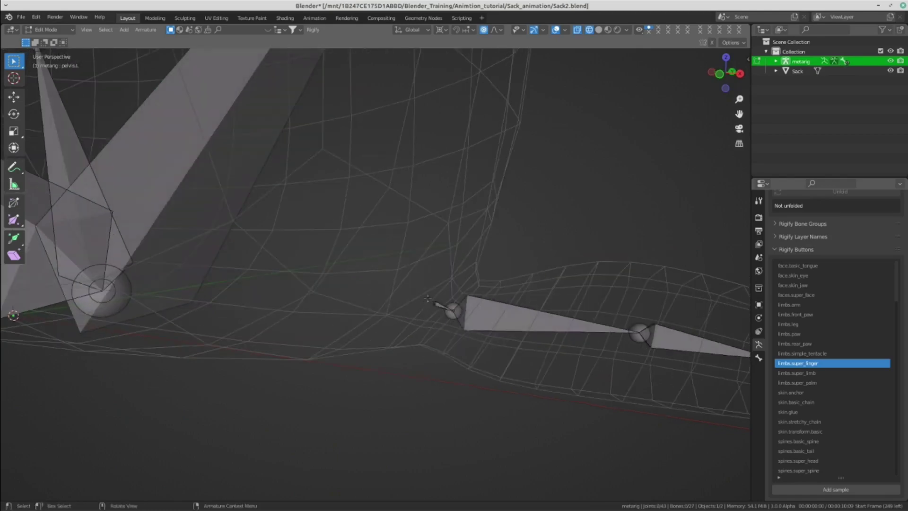
scroll(450, 238, down, 4)
shift+click(307, 247)
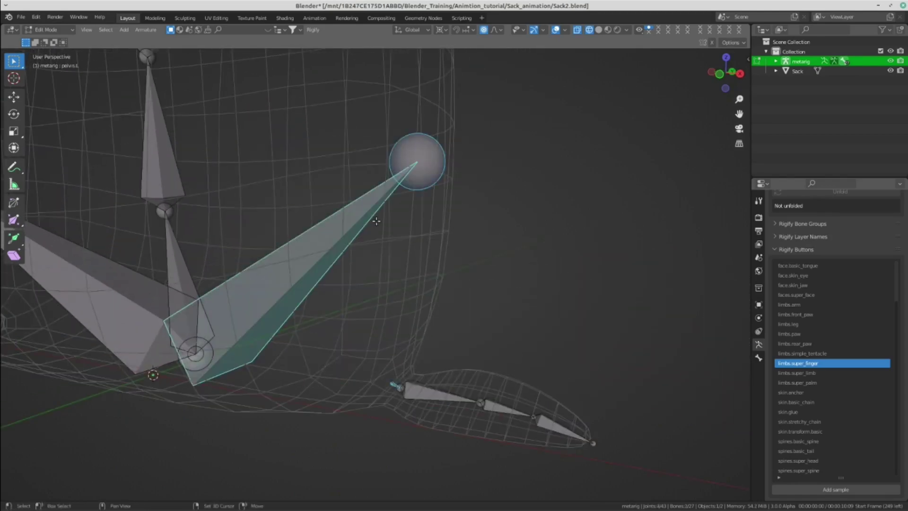
key(ctrl+p)
click(377, 224)
Parent palm.04.R.002 to pelvis.R with Keep Offset and return to Object Mode.
middle_drag(376, 223, 345, 296)
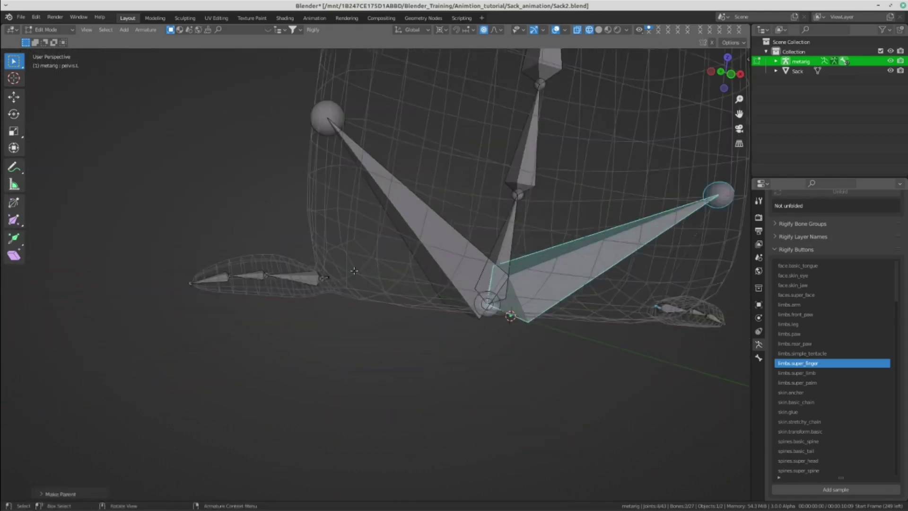
scroll(346, 296, up, 3)
scroll(345, 297, up, 2)
click(340, 298)
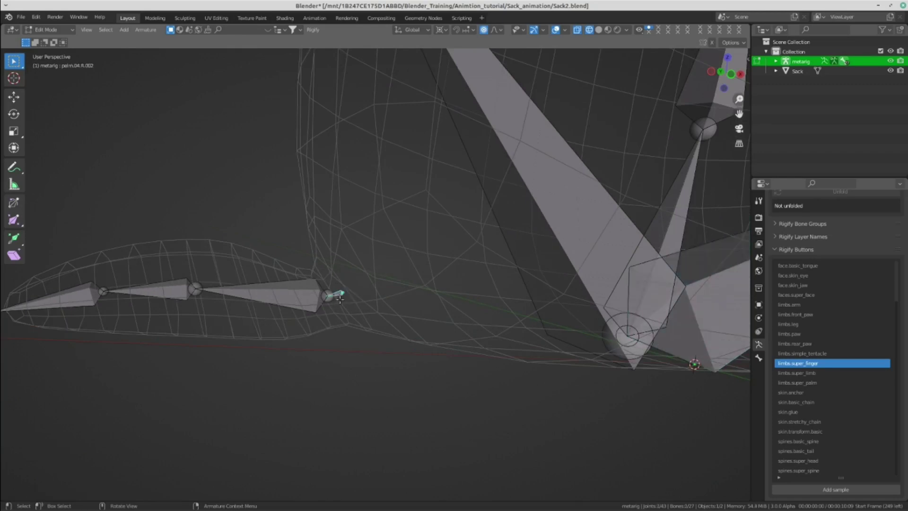
scroll(388, 215, down, 3)
shift+click(427, 251)
key(ctrl+p)
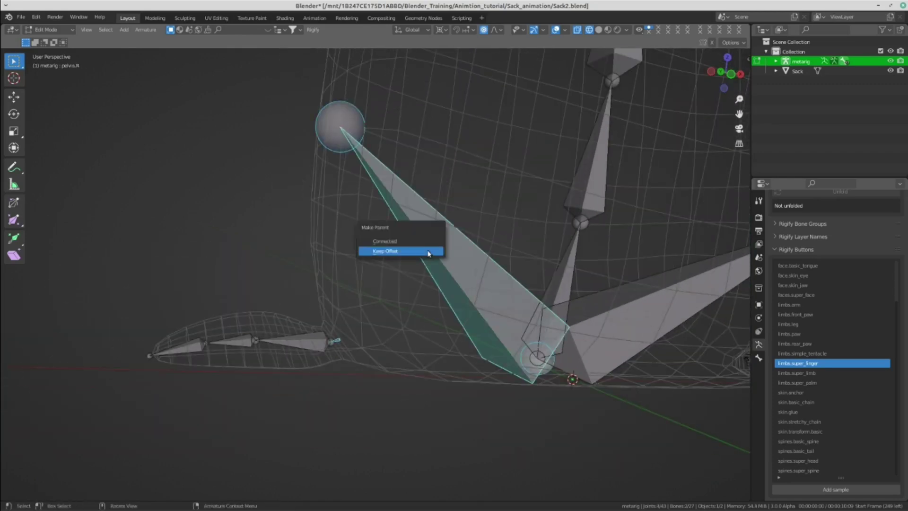
click(428, 251)
scroll(428, 251, down, 4)
mouse_move(427, 250)
middle_down()
mouse_move(435, 270)
mouse_move(526, 250)
mouse_move(466, 272)
middle_up()
key(Tab)
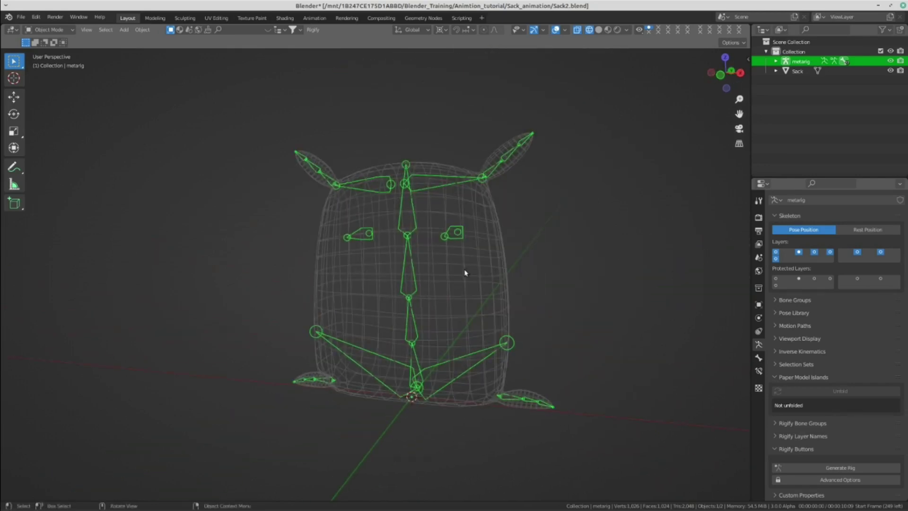
In Object Mode, apply all transforms to the metarig.
key(ctrl+Tab)
click(394, 269)
key(ctrl+a)
click(566, 286)
Generate the Rigify control rig named rig around the sack and orbit to inspect it.
mouse_move(566, 287)
middle_down()
mouse_move(449, 345)
mouse_move(464, 391)
middle_up()
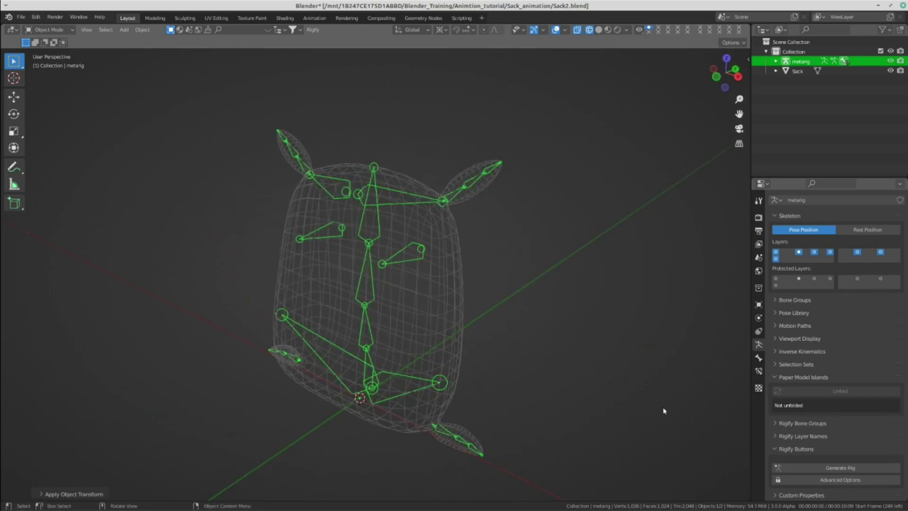
mouse_move(663, 410)
middle_down()
mouse_move(504, 324)
mouse_move(545, 348)
middle_up()
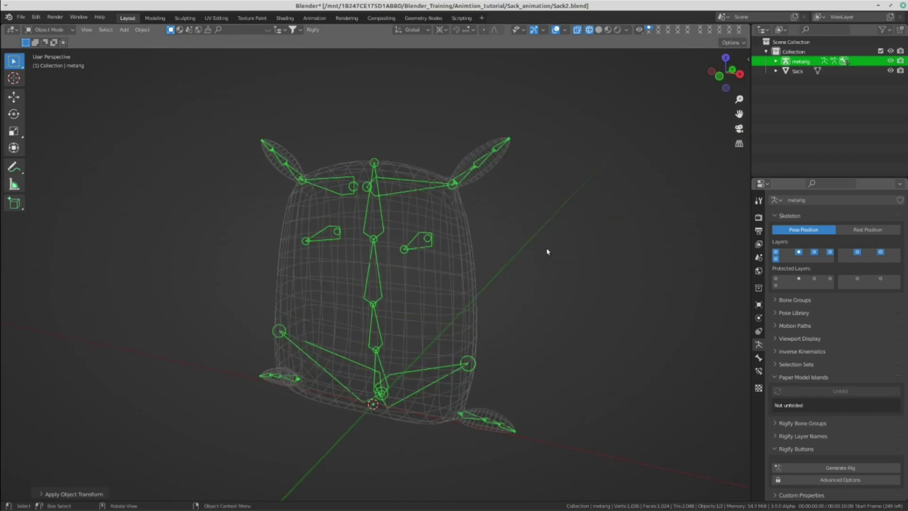
mouse_move(547, 251)
middle_down()
mouse_move(413, 284)
mouse_move(416, 303)
middle_up()
click(833, 469)
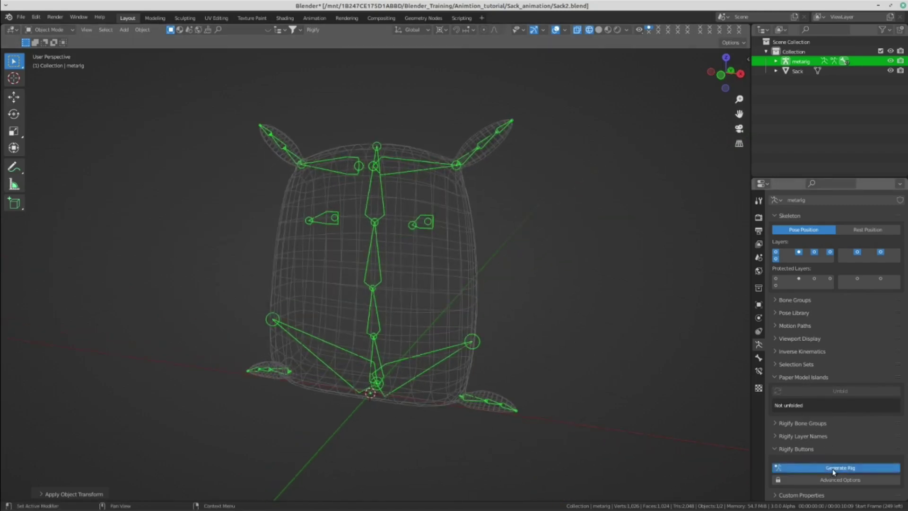
mouse_move(662, 401)
middle_down()
mouse_move(466, 359)
mouse_move(563, 357)
mouse_move(387, 336)
middle_up()
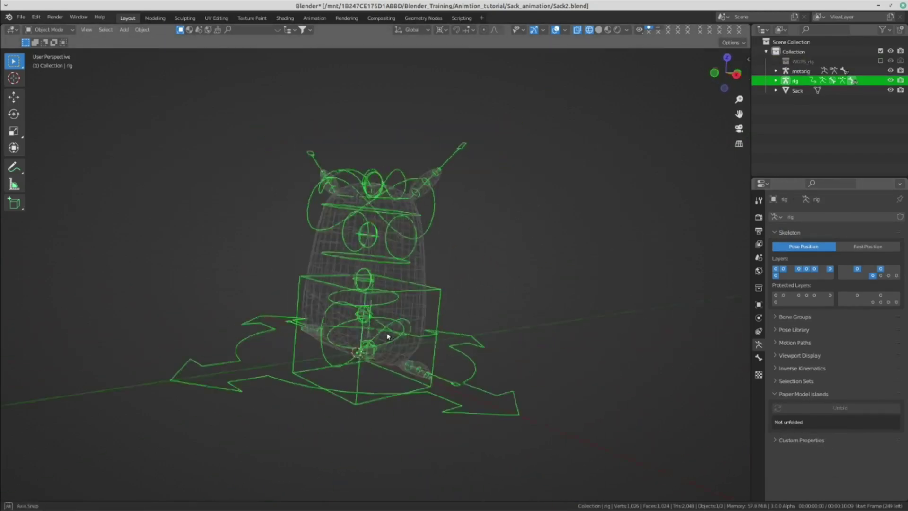
scroll(366, 344, up, 3)
scroll(446, 345, up, 2)
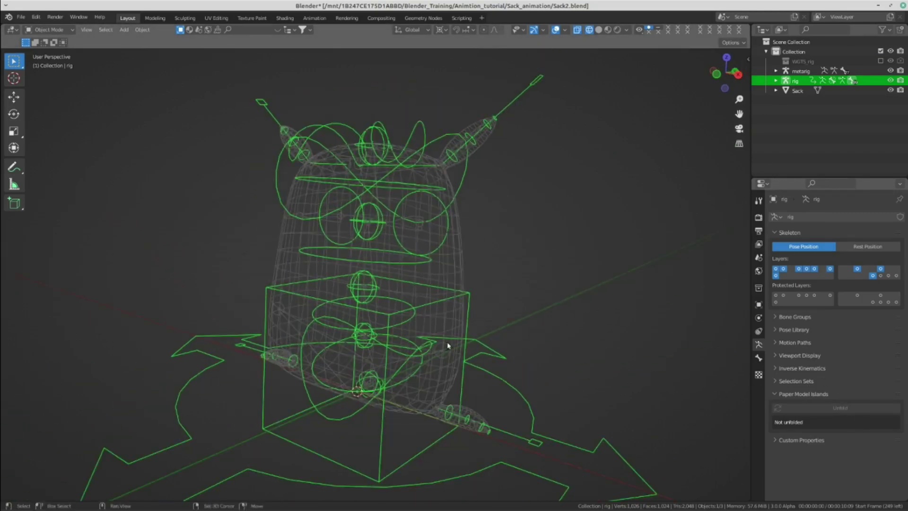
scroll(447, 345, down, 1)
scroll(447, 345, down, 2)
middle_drag(446, 345, 375, 299)
scroll(493, 295, up, 3)
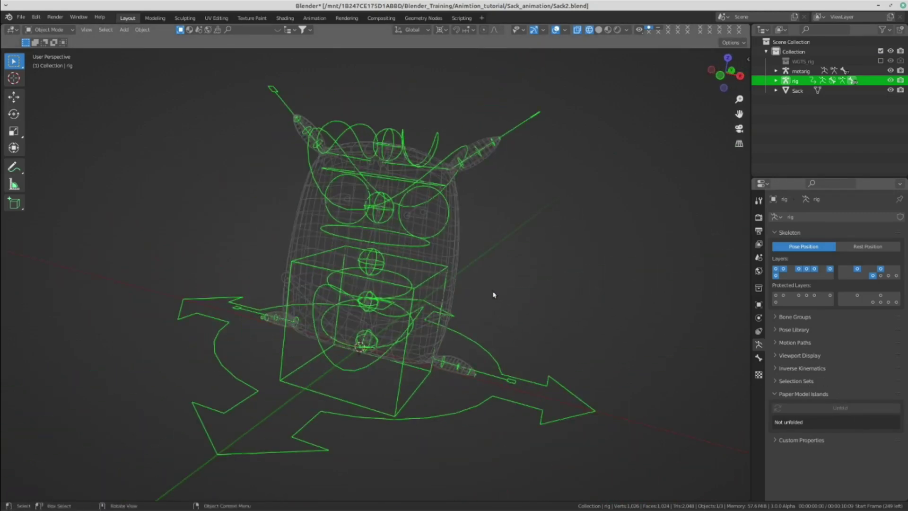
click(461, 189)
click(421, 164)
shift+click(439, 179)
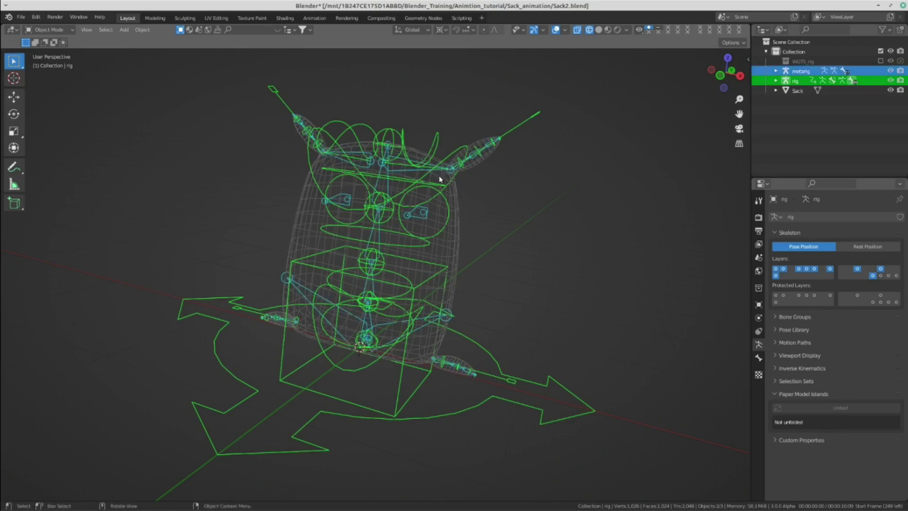
mouse_move(436, 209)
middle_down()
mouse_move(560, 262)
mouse_move(393, 288)
middle_up()
click(376, 240)
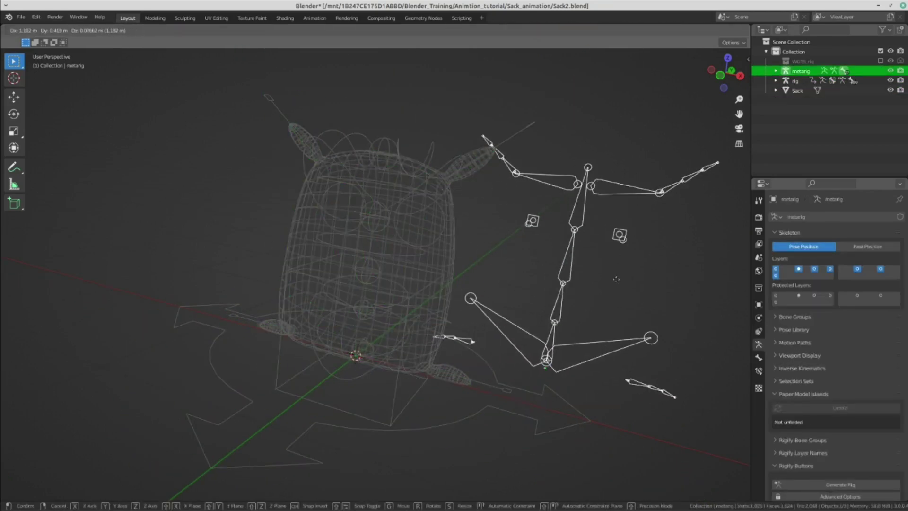
mouse_move(481, 319)
middle_down()
mouse_move(602, 300)
mouse_move(582, 248)
middle_up()
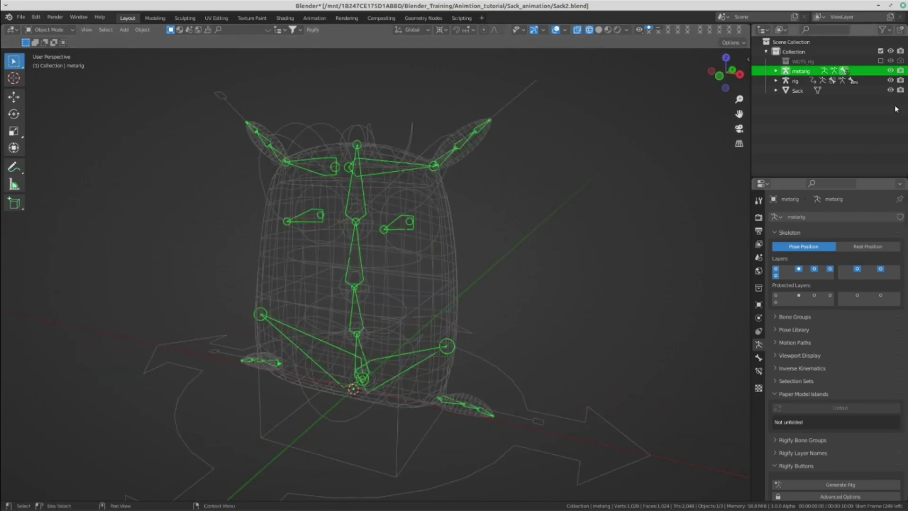
Add an empty Collection 2 in the Outliner and start editing its name.
right_click(823, 116)
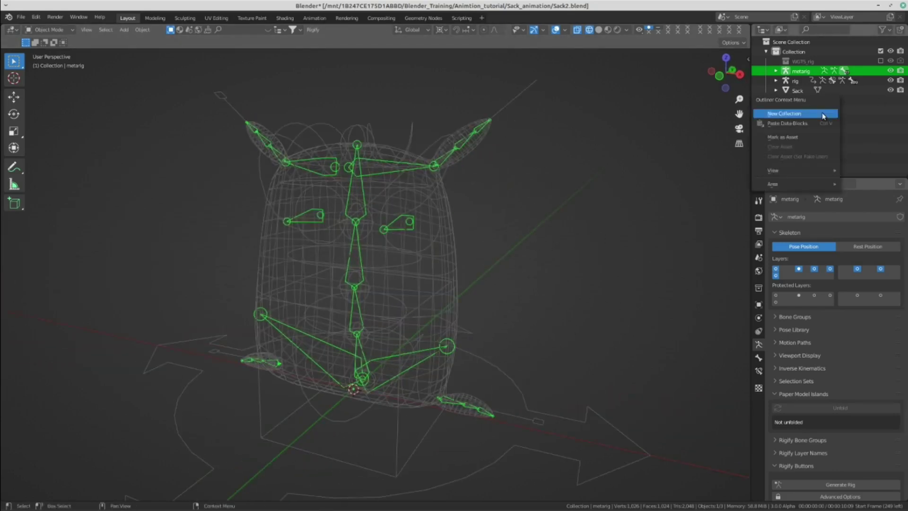
click(823, 115)
double_click(799, 100)
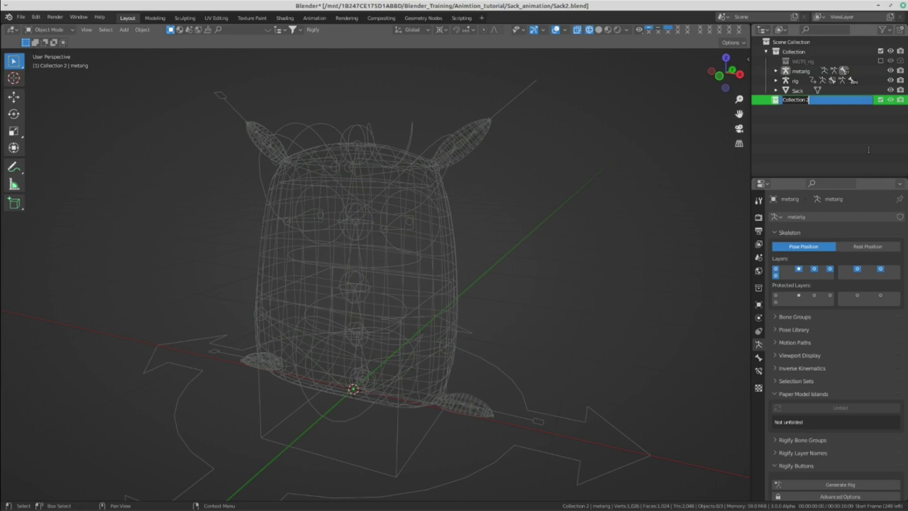
Name the new collection 'Hinding', then select the metarig from among the rig and Sack mesh.
text(Hinding)
key(Return)
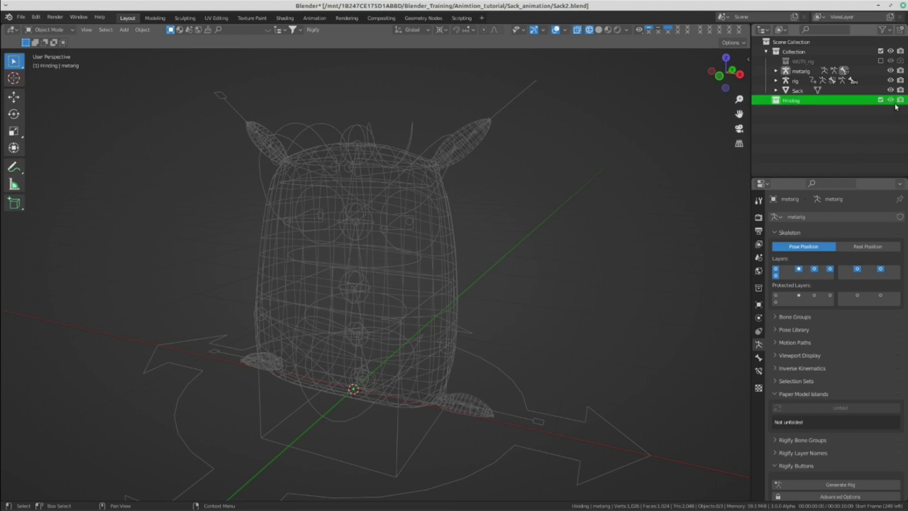
click(411, 162)
scroll(410, 162, up, 3)
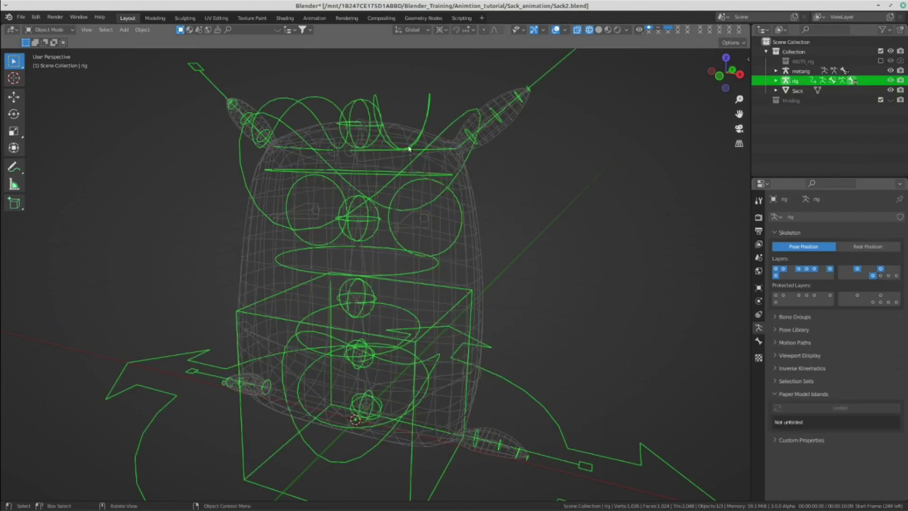
click(373, 151)
click(374, 153)
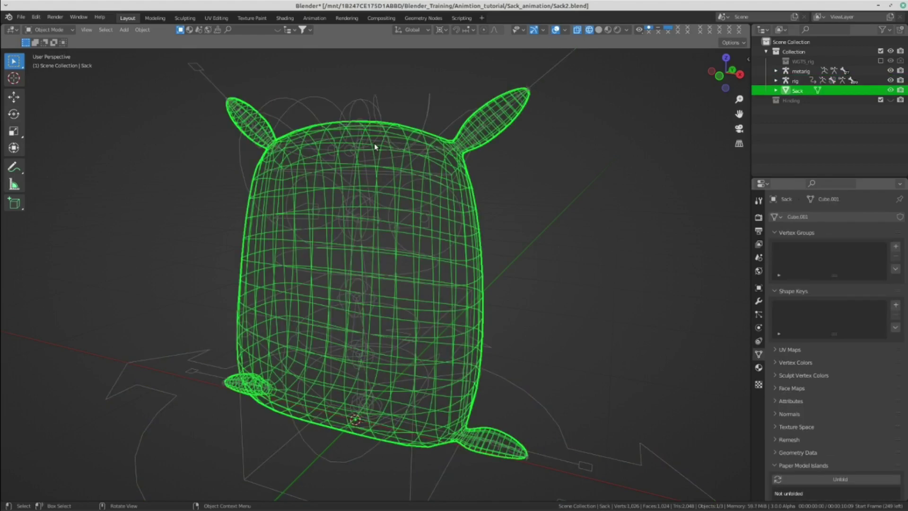
click(376, 142)
scroll(405, 172, down, 3)
middle_drag(405, 173, 456, 237)
Move the metarig into the hidden Hinding collection and preview the sack in Material Preview.
key(m)
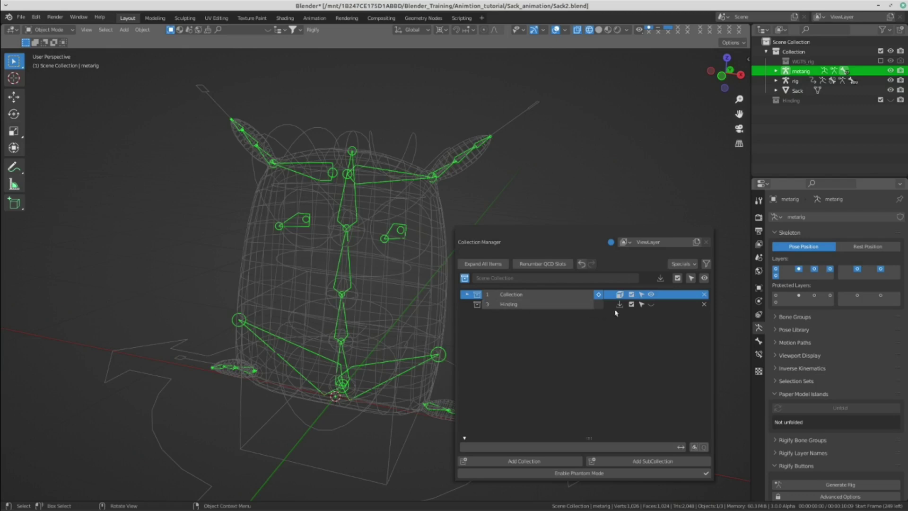
click(619, 305)
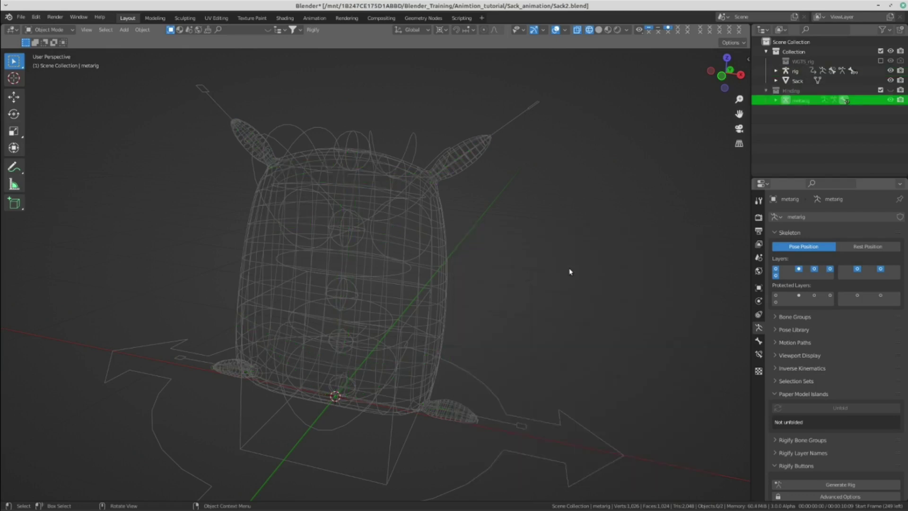
key(z)
click(470, 322)
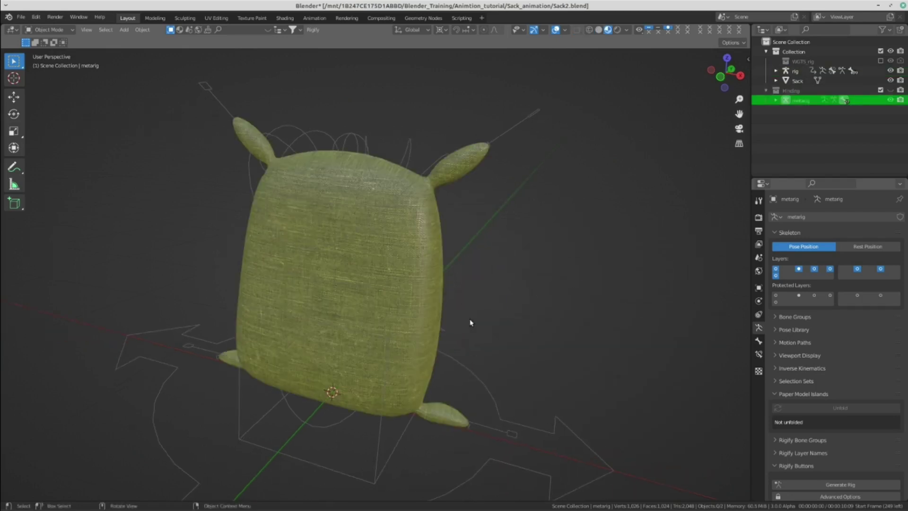
mouse_move(470, 323)
middle_down()
mouse_move(470, 257)
mouse_move(455, 223)
middle_up()
Return the viewport to Solid shading and select the rig.
key(z)
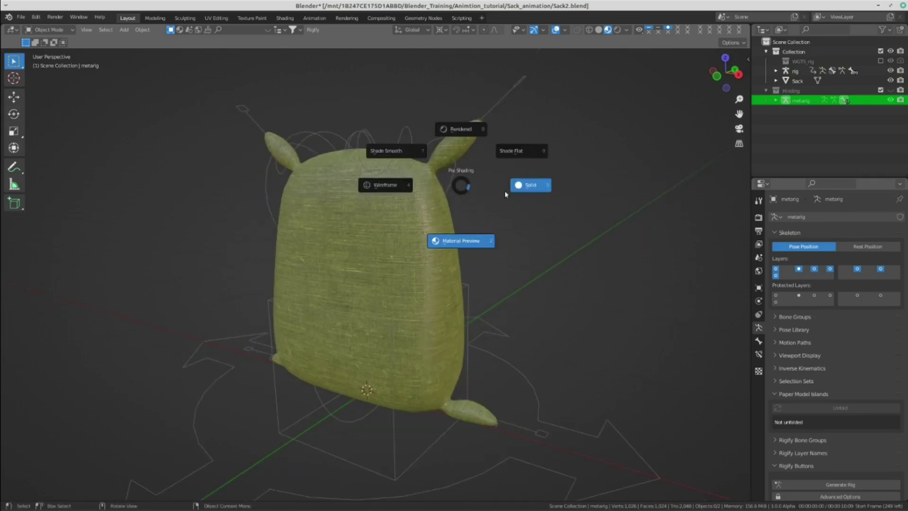
click(505, 194)
mouse_move(490, 265)
middle_down()
mouse_move(487, 249)
mouse_move(523, 246)
middle_up()
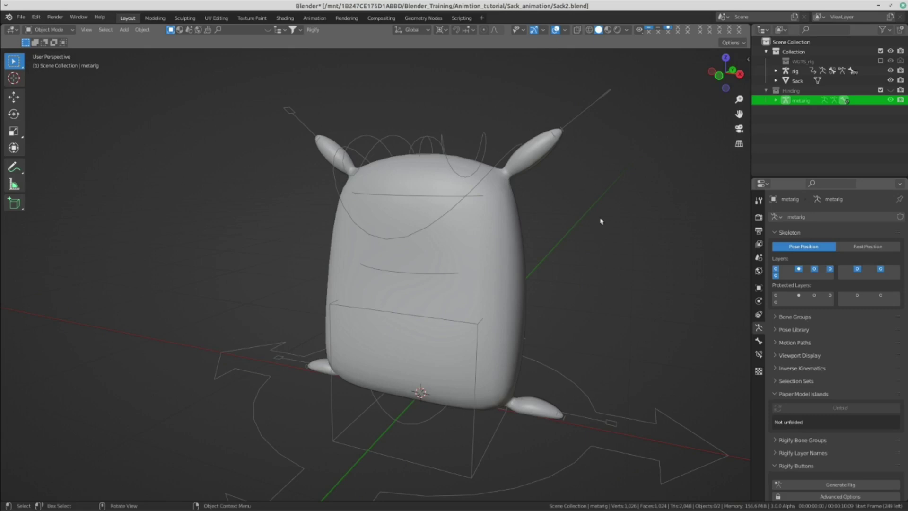
mouse_move(440, 165)
middle_down()
mouse_move(386, 197)
mouse_move(466, 211)
mouse_move(474, 175)
mouse_move(463, 247)
mouse_move(572, 225)
mouse_move(462, 211)
mouse_move(514, 283)
mouse_move(464, 284)
mouse_move(364, 310)
mouse_move(435, 342)
mouse_move(482, 332)
mouse_move(285, 339)
mouse_move(425, 283)
middle_up()
click(496, 179)
In Edit Mode, pull the tips of the two lower side bones inward toward the body.
key(ctrl+Tab)
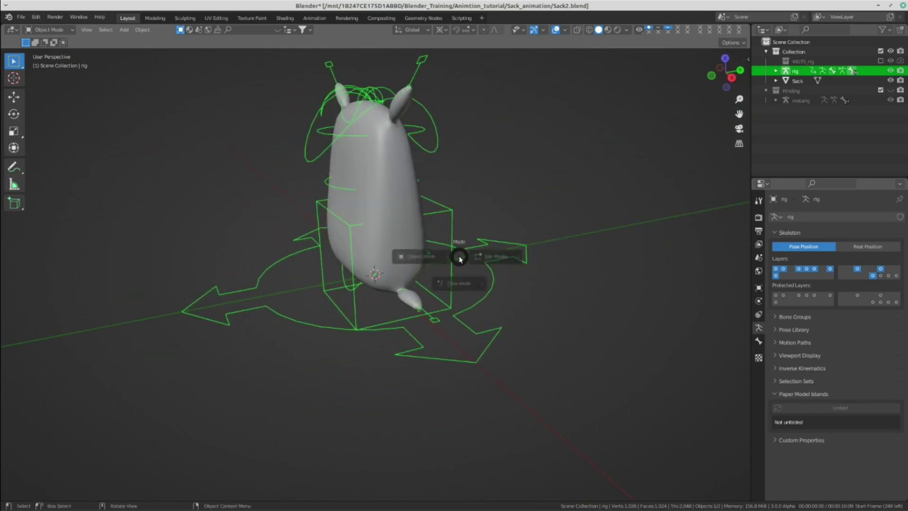
click(465, 257)
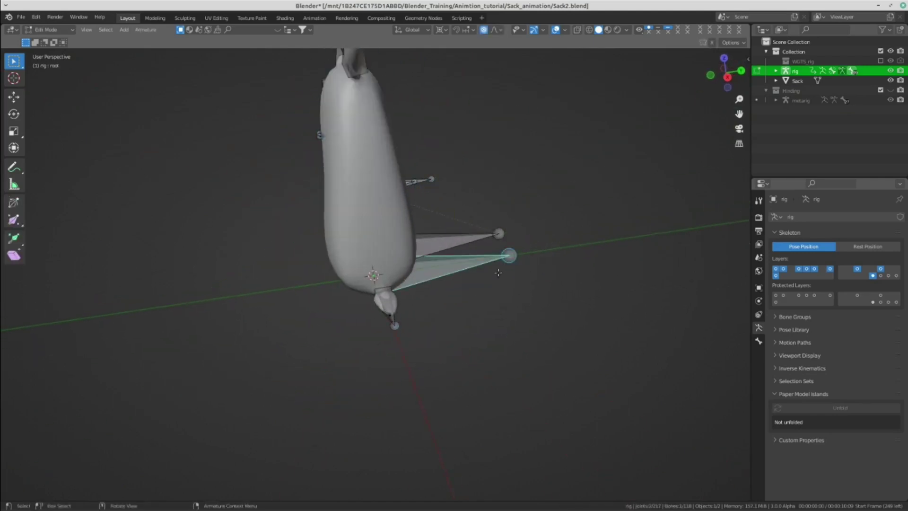
click(508, 255)
key(g)
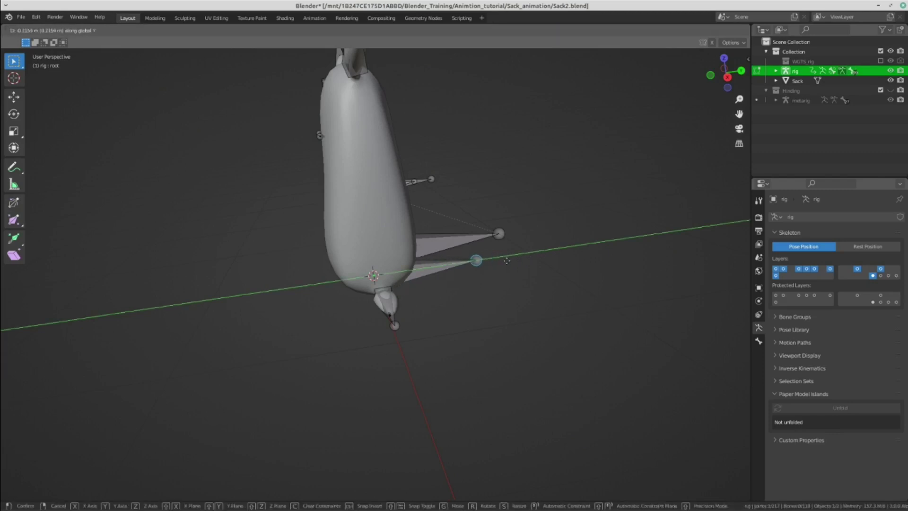
click(503, 257)
click(499, 233)
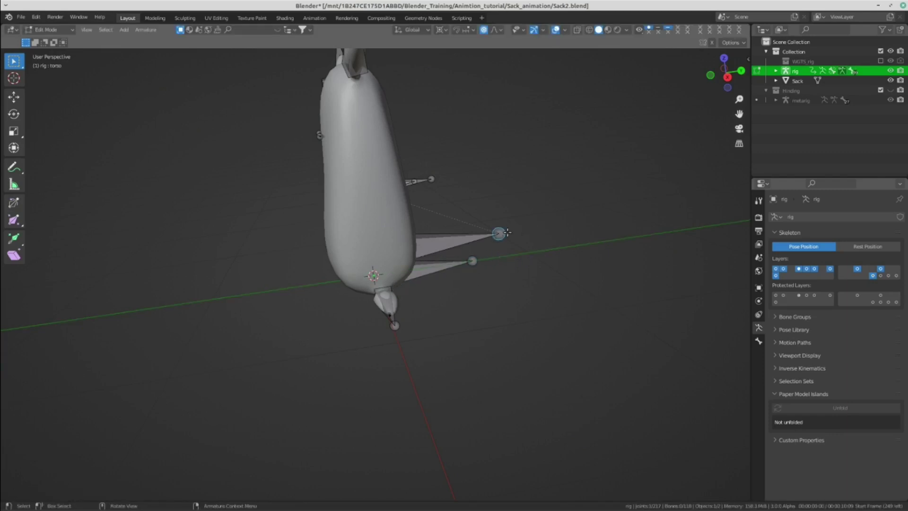
key(g)
click(480, 240)
mouse_move(480, 241)
middle_down()
mouse_move(446, 269)
mouse_move(566, 316)
mouse_move(495, 257)
middle_up()
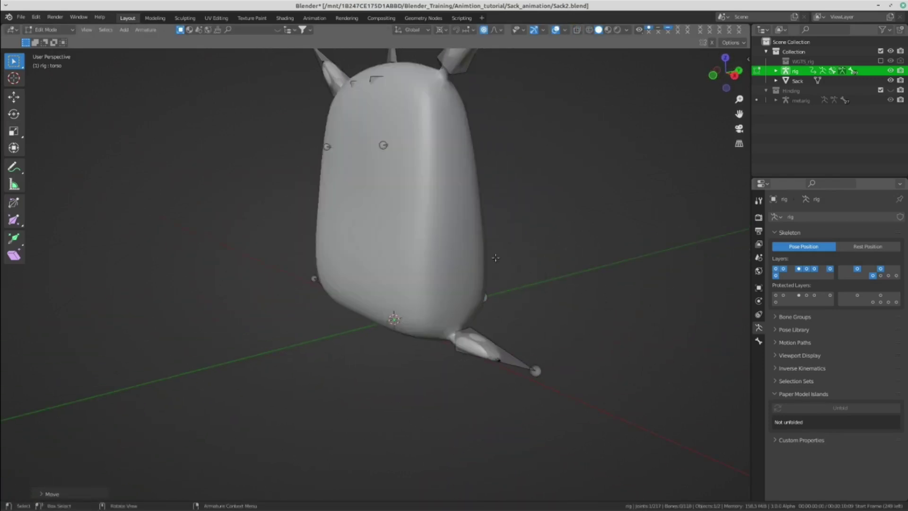
Put the rig in Pose Mode, select the chest control, and switch to wireframe.
key(ctrl+Tab)
click(482, 293)
mouse_move(485, 261)
middle_down()
mouse_move(499, 267)
mouse_move(430, 297)
mouse_move(510, 172)
mouse_move(456, 239)
middle_up()
click(483, 196)
mouse_move(483, 195)
middle_down()
mouse_move(490, 264)
mouse_move(419, 289)
mouse_move(496, 171)
middle_up()
key(shift+z)
Cancel the chest rotation and set the transform pivot point to Median Point.
key(r)
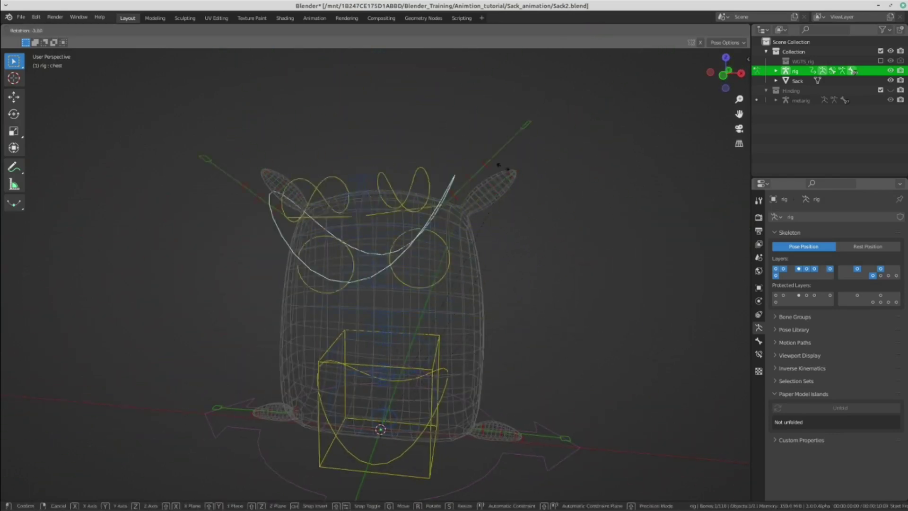
right_click(482, 302)
middle_drag(482, 301, 442, 301)
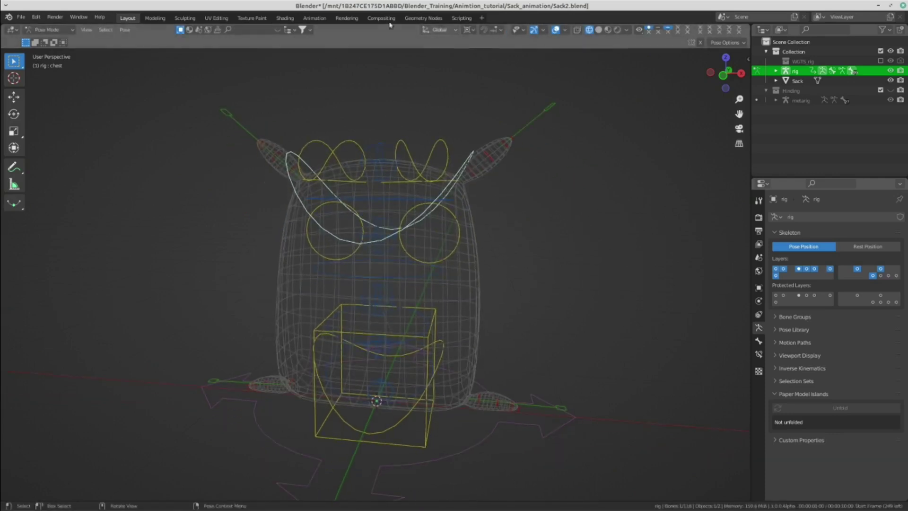
click(468, 30)
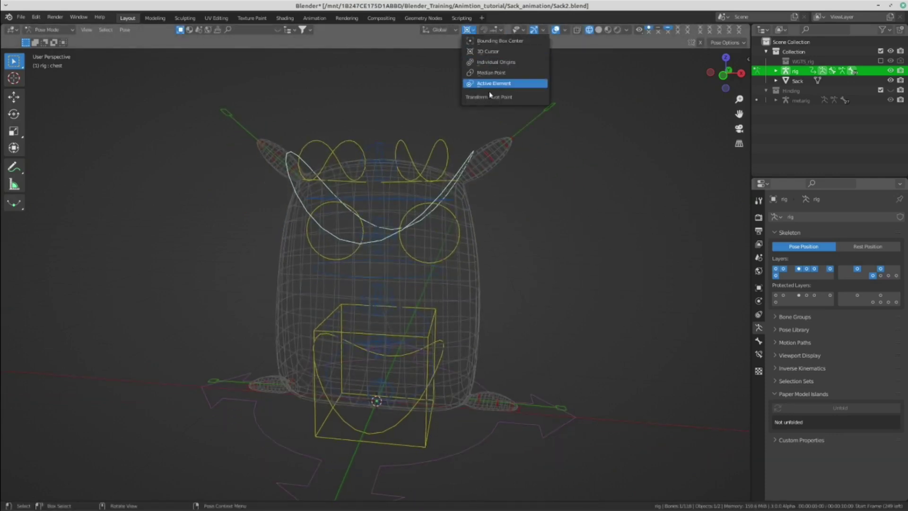
click(491, 73)
Test-rotate the chest, shoulder.L and shoulder.R controls, cancel each, then return to Object Mode.
key(r)
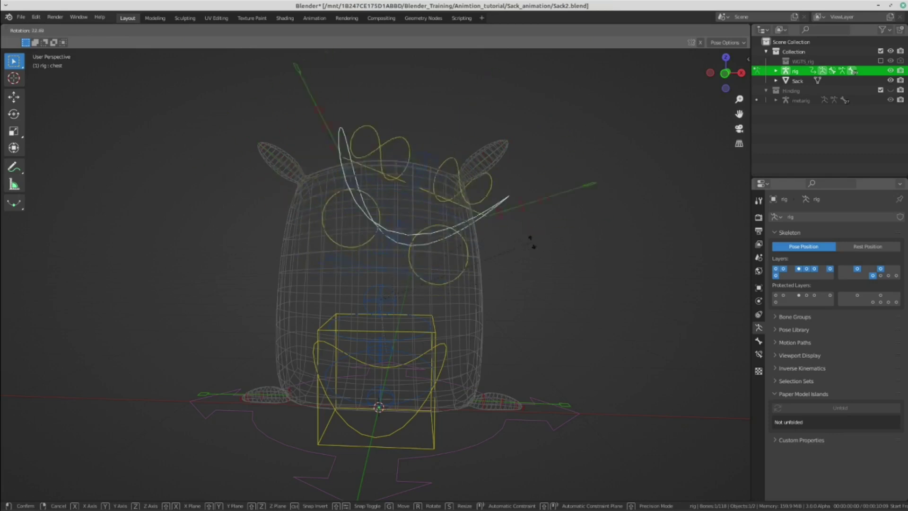
right_click(531, 241)
mouse_move(463, 245)
middle_down()
mouse_move(483, 146)
mouse_move(445, 142)
middle_up()
click(455, 156)
key(r)
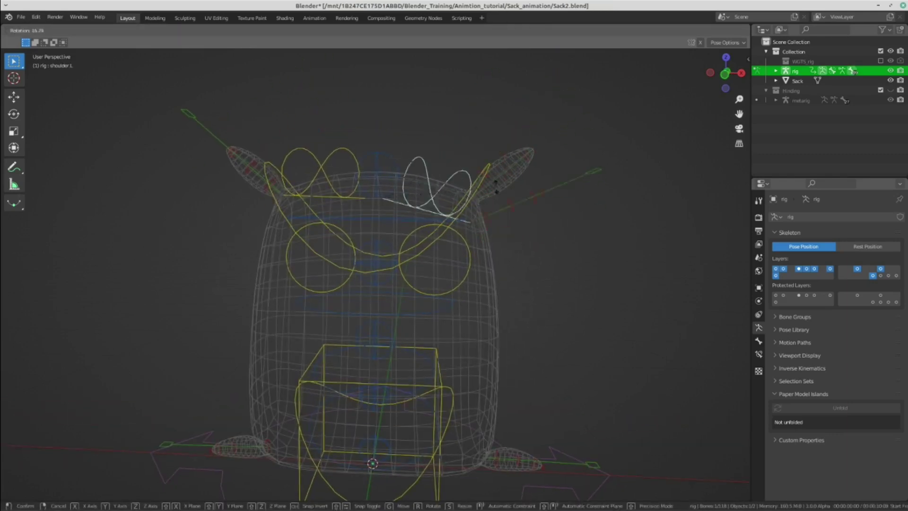
right_click(326, 153)
click(326, 152)
key(r)
right_click(429, 188)
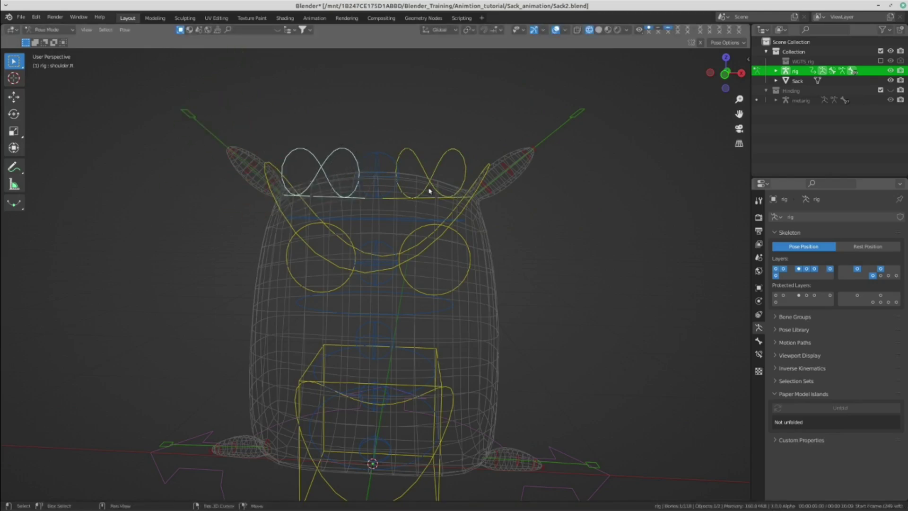
mouse_move(429, 188)
middle_down()
mouse_move(458, 253)
mouse_move(478, 241)
middle_up()
key(ctrl+Tab)
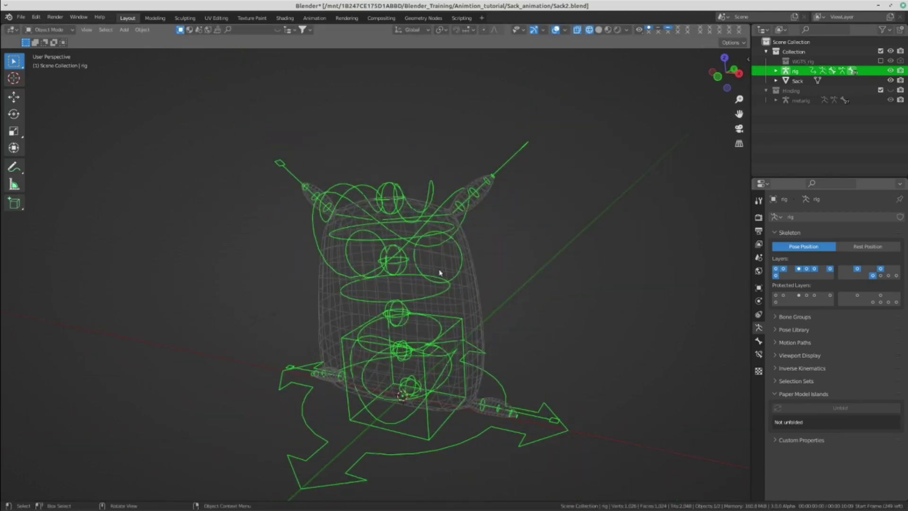
Parent the Sack mesh to the rig With Automatic Weights.
middle_drag(440, 273, 471, 265)
click(480, 298)
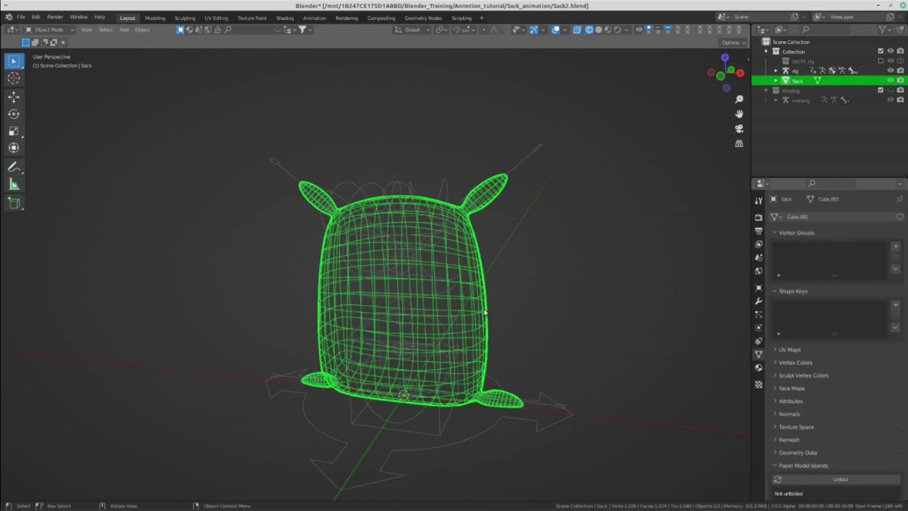
middle_drag(484, 312, 450, 251)
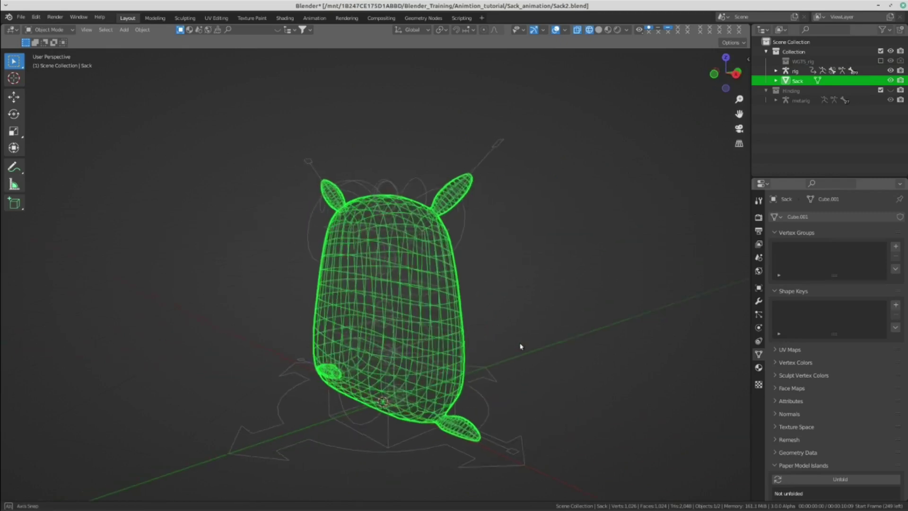
shift+click(437, 211)
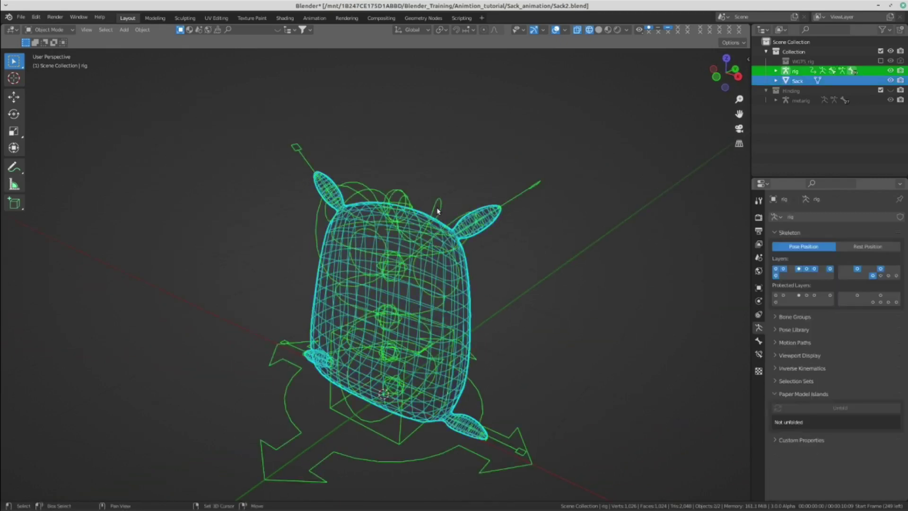
key(ctrl+p)
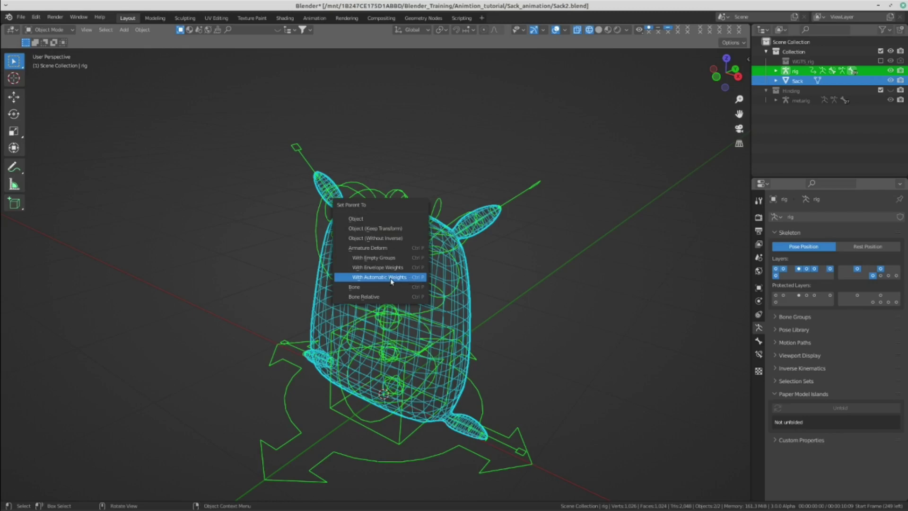
click(367, 277)
mouse_move(367, 280)
middle_down()
mouse_move(517, 165)
mouse_move(520, 192)
mouse_move(502, 199)
mouse_move(511, 203)
mouse_move(450, 345)
mouse_move(481, 315)
mouse_move(590, 295)
mouse_move(554, 288)
mouse_move(476, 203)
mouse_move(459, 117)
middle_up()
Put the rig in Pose Mode and test-rotate a shoulder control, then cancel.
click(556, 154)
click(526, 310)
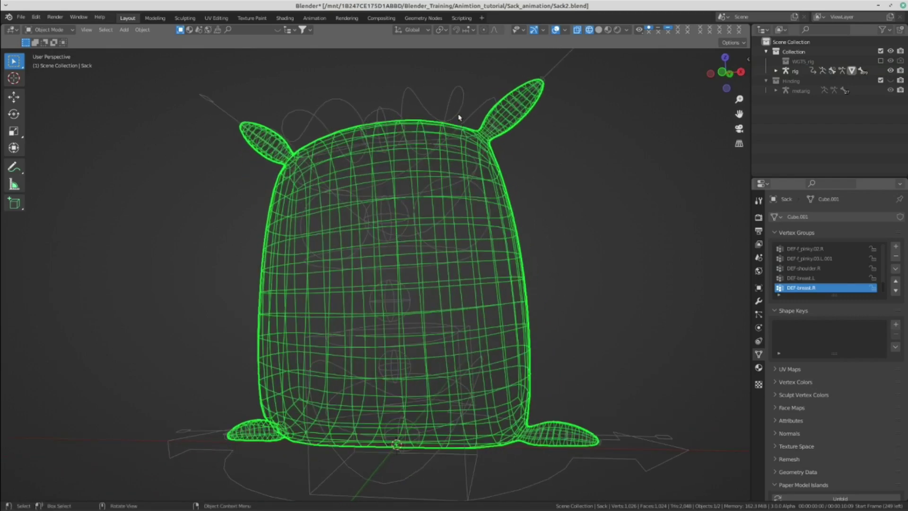
click(467, 100)
mouse_move(518, 125)
middle_down()
mouse_move(464, 132)
mouse_move(478, 172)
middle_up()
key(ctrl+Tab)
click(464, 188)
click(477, 172)
key(r)
key(Escape)
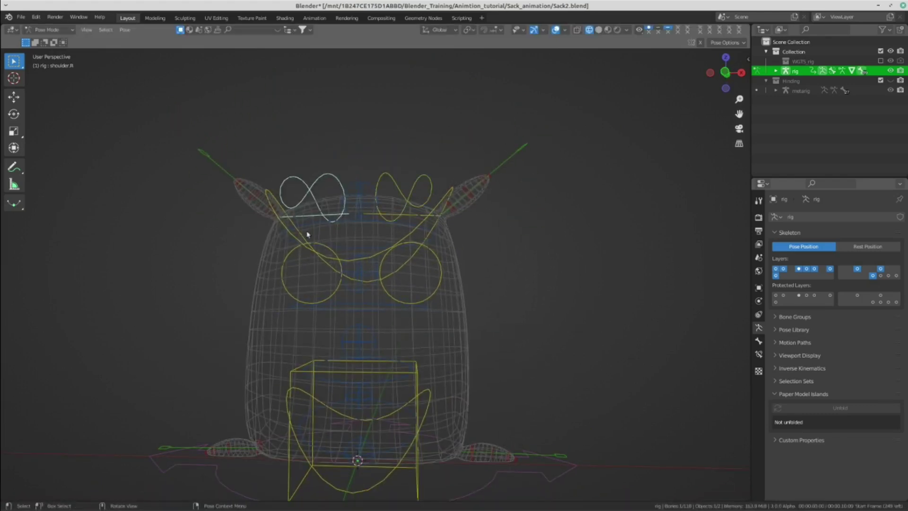
Test-rotate the chest and spine_fk.002 controls, resetting each afterward.
mouse_move(304, 233)
middle_down()
mouse_move(415, 222)
mouse_move(442, 210)
middle_up()
click(448, 186)
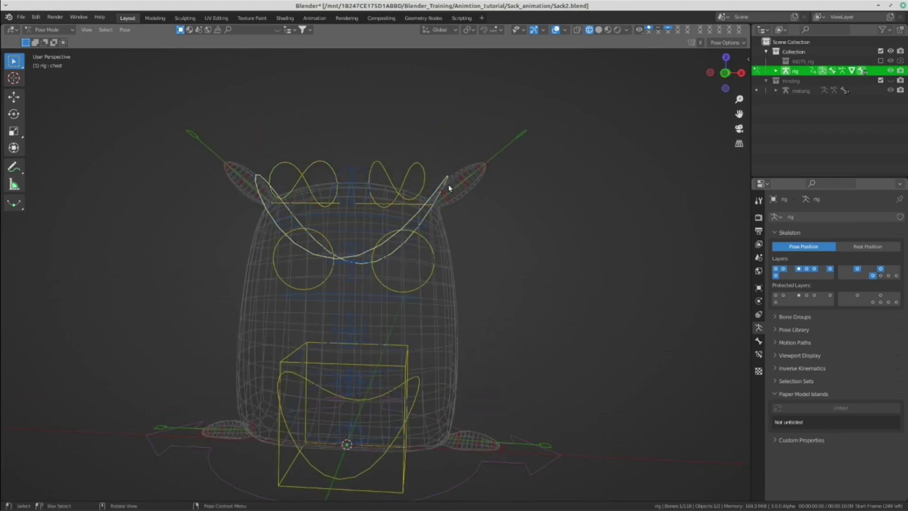
key(r)
key(alt+r)
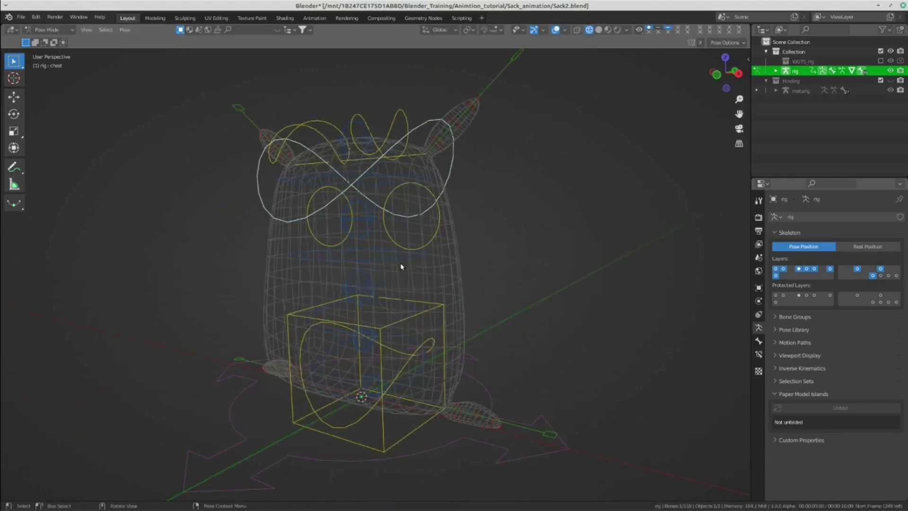
click(416, 260)
key(r)
key(Escape)
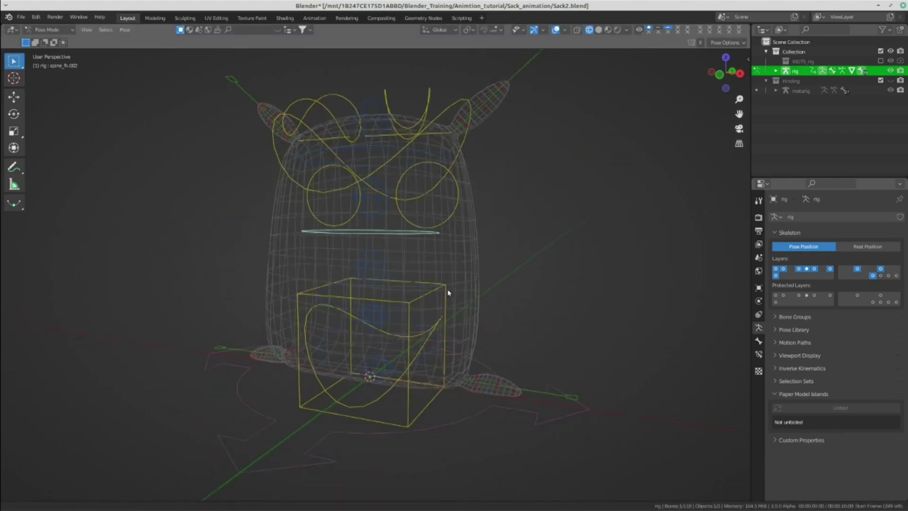
Move the torso cube control to shift the sack body.
click(433, 290)
key(g)
click(505, 261)
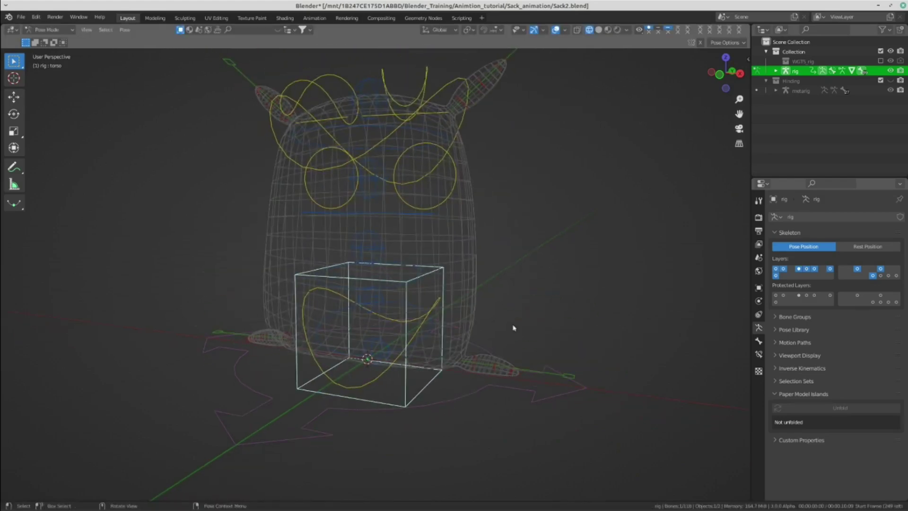
scroll(543, 330, up, 3)
scroll(446, 334, up, 3)
scroll(435, 199, up, 4)
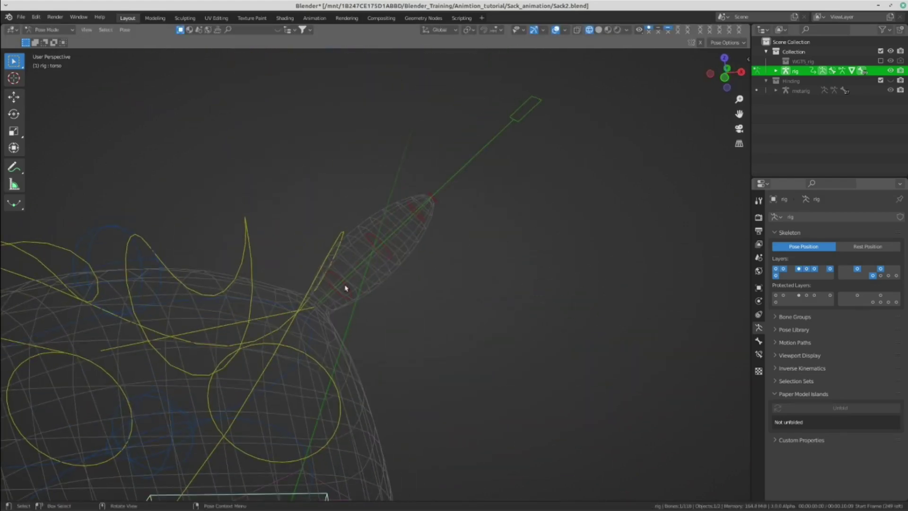
Test-scale the long ear bone twice, cancelling both times.
click(478, 225)
middle_drag(478, 225, 543, 245)
key(s)
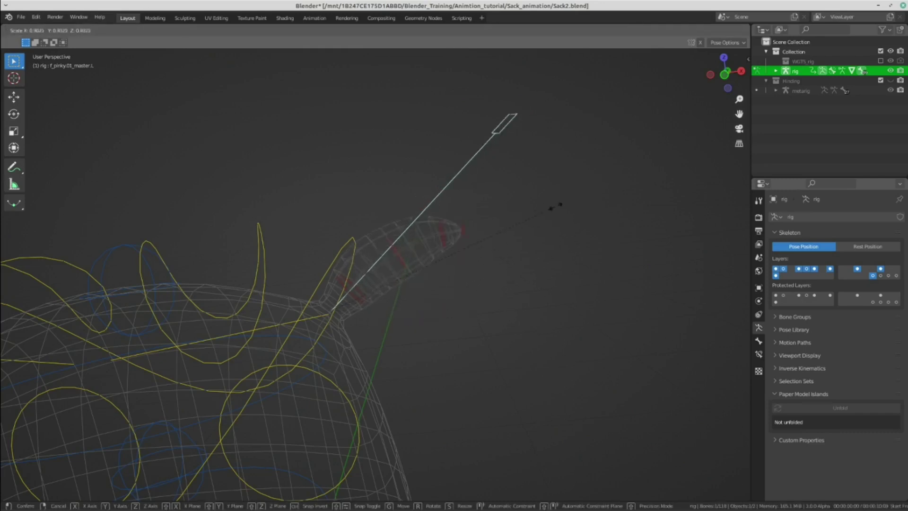
key(Escape)
key(s)
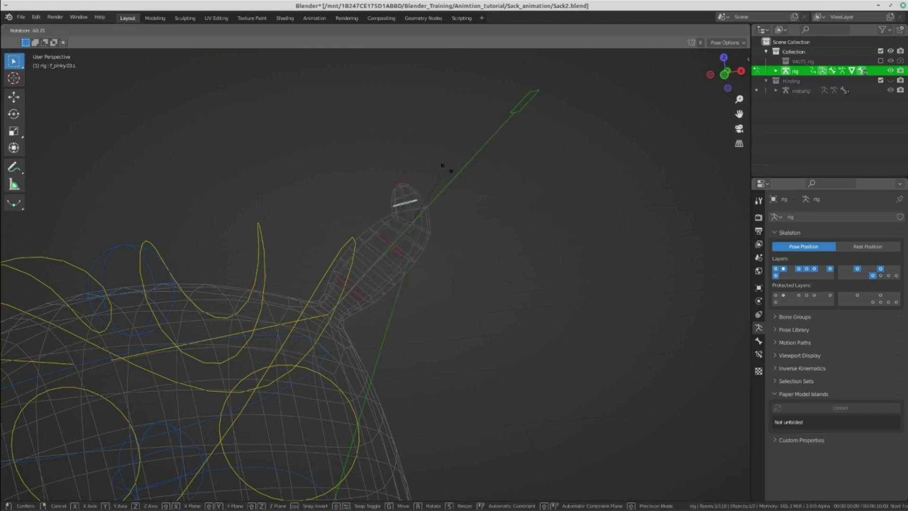
key(Escape)
middle_drag(489, 150, 458, 158)
mouse_move(528, 202)
middle_down()
mouse_move(284, 253)
mouse_move(238, 241)
middle_up()
Test rotating and scaling the f_pinky.01_master.R control, cancelling each.
click(165, 258)
key(r)
key(Escape)
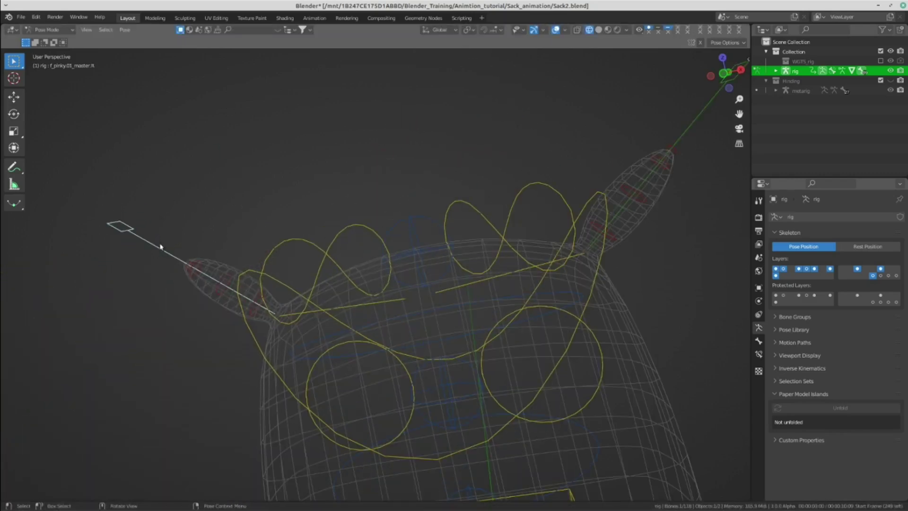
key(s)
key(Escape)
scroll(229, 269, down, 5)
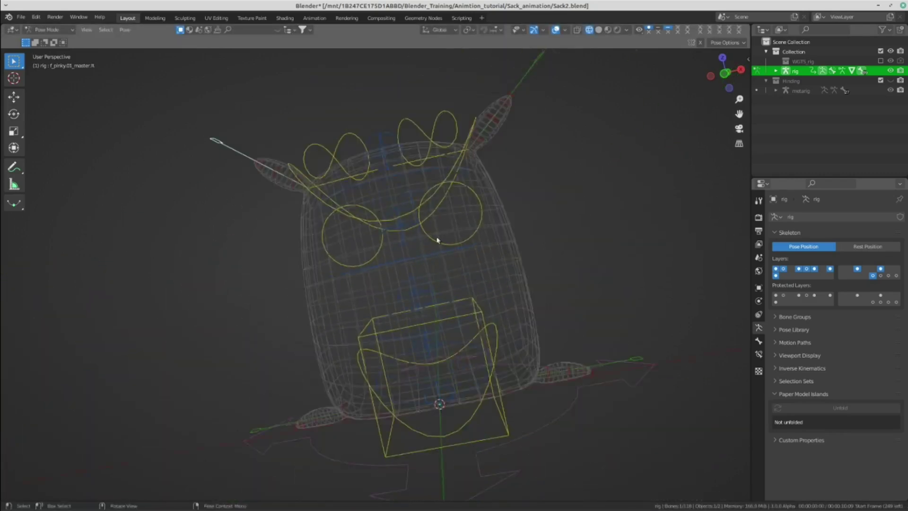
mouse_move(435, 237)
middle_down()
mouse_move(359, 209)
mouse_move(537, 326)
mouse_move(598, 347)
middle_up()
Scale down the right lower ear bone and select the left lower ear bone.
click(598, 347)
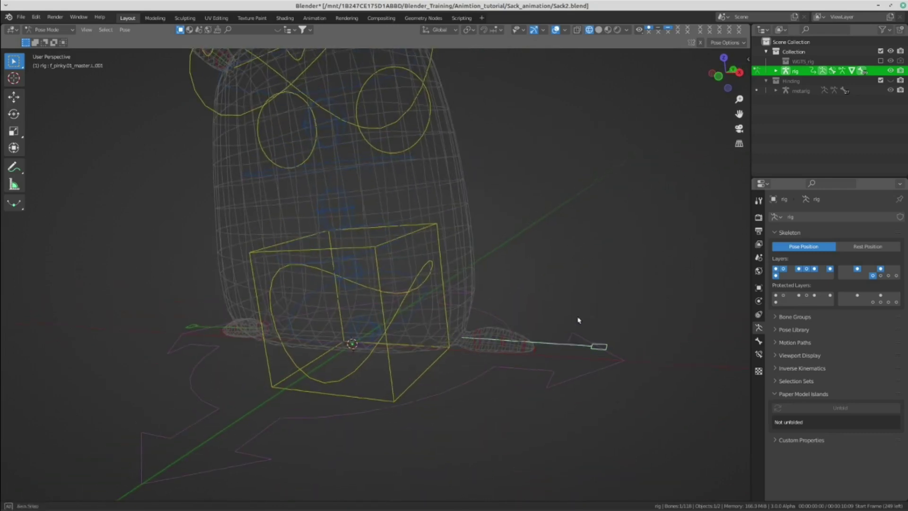
scroll(591, 314, up, 2)
scroll(596, 312, up, 1)
key(s)
click(610, 296)
middle_drag(603, 304, 472, 303)
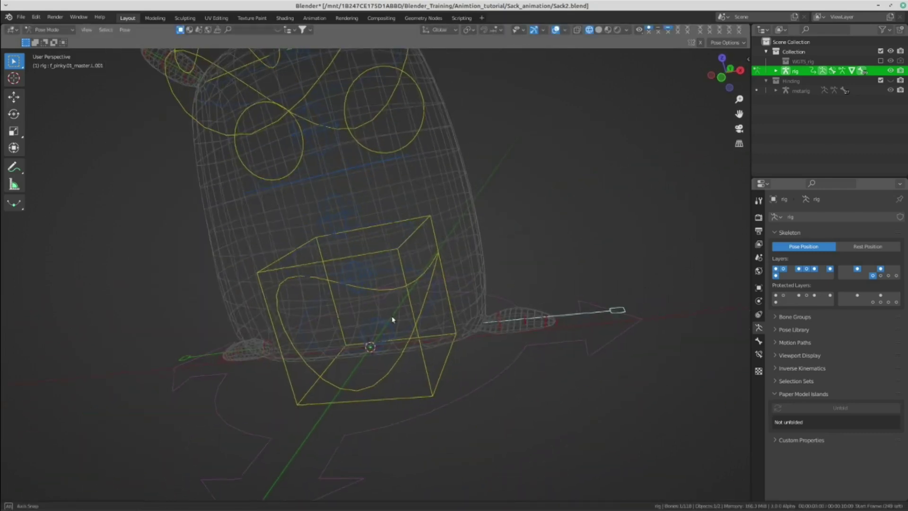
click(183, 362)
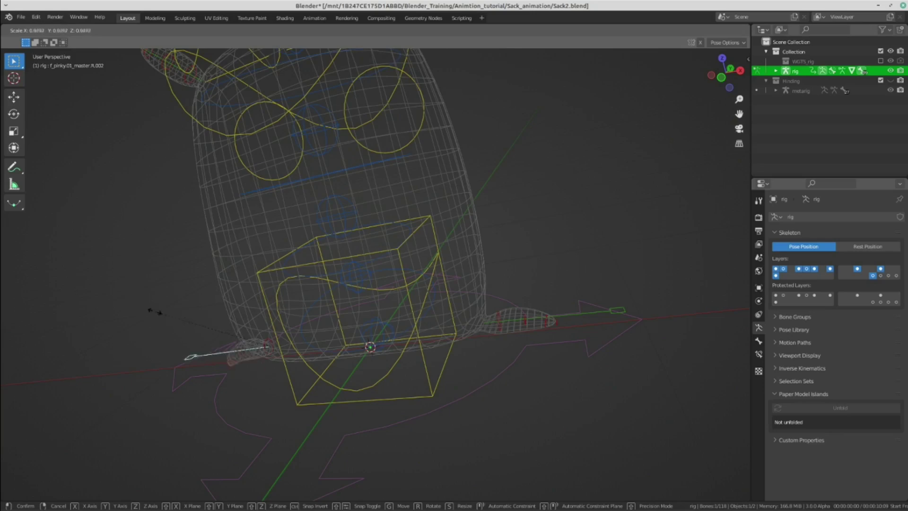
scroll(208, 310, down, 3)
mouse_move(209, 310)
middle_down()
mouse_move(478, 199)
mouse_move(382, 318)
mouse_move(395, 249)
middle_up()
scroll(382, 318, up, 2)
Set the viewport to Solid shading and view the character from above.
key(z)
click(645, 286)
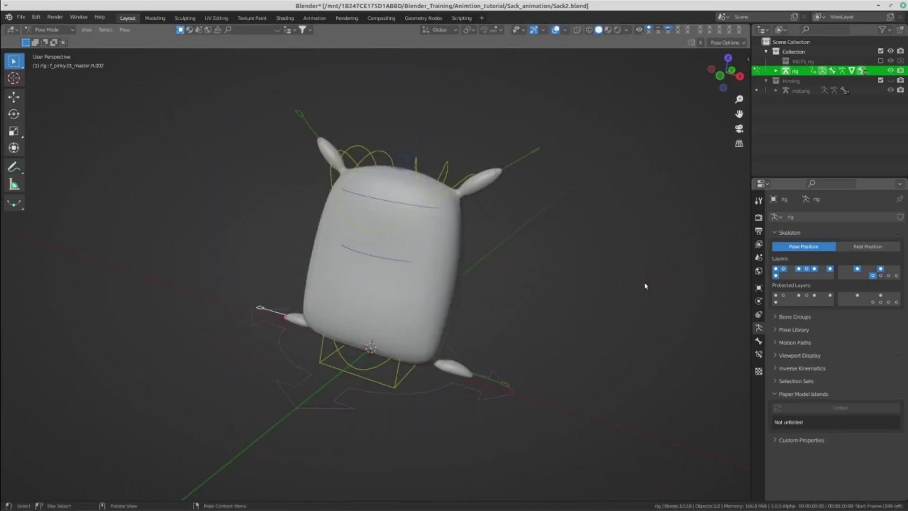
middle_drag(510, 280, 493, 248)
key(z)
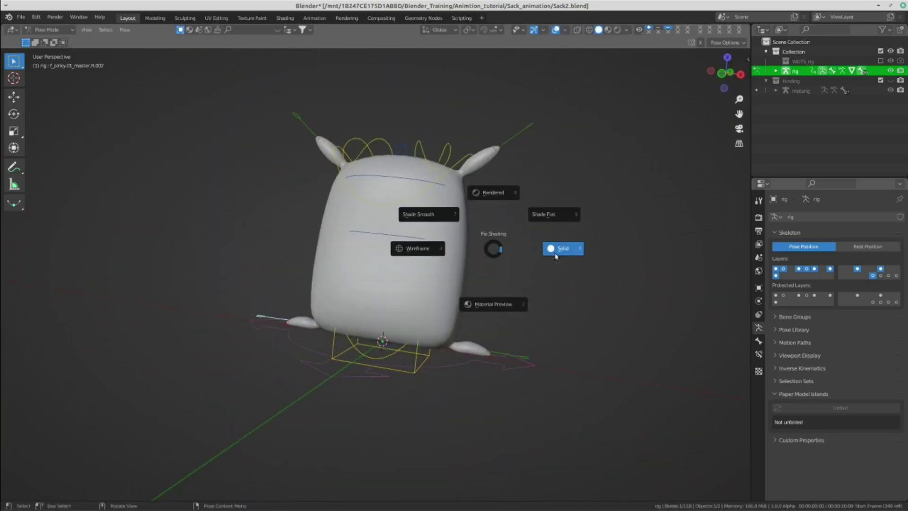
click(555, 256)
middle_drag(556, 256, 554, 280)
key(z)
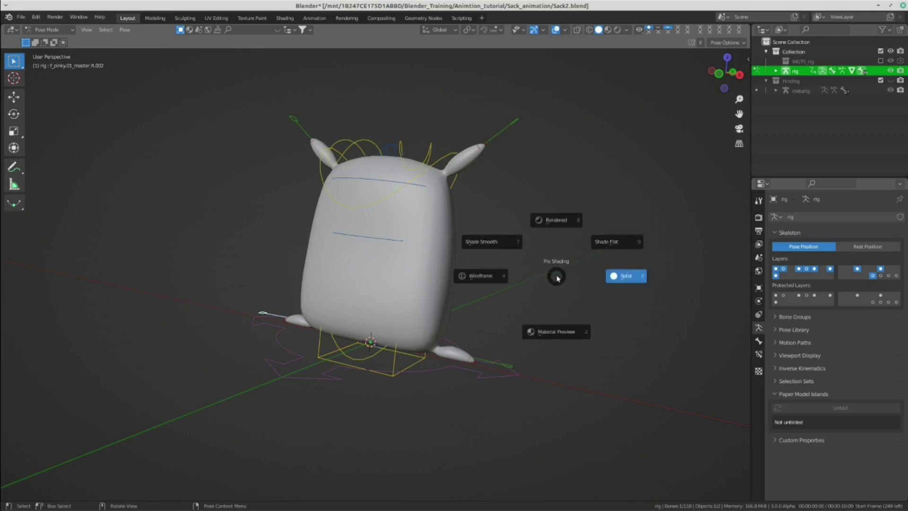
click(624, 245)
mouse_move(587, 211)
middle_down()
mouse_move(523, 237)
mouse_move(420, 167)
middle_up()
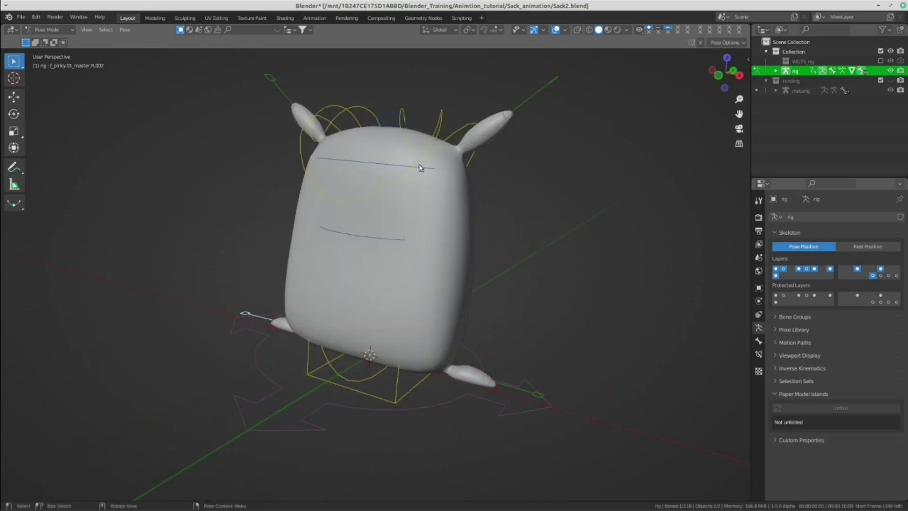
Enable In Front under the armature's Viewport Display so bones draw over the mesh.
click(442, 113)
click(758, 341)
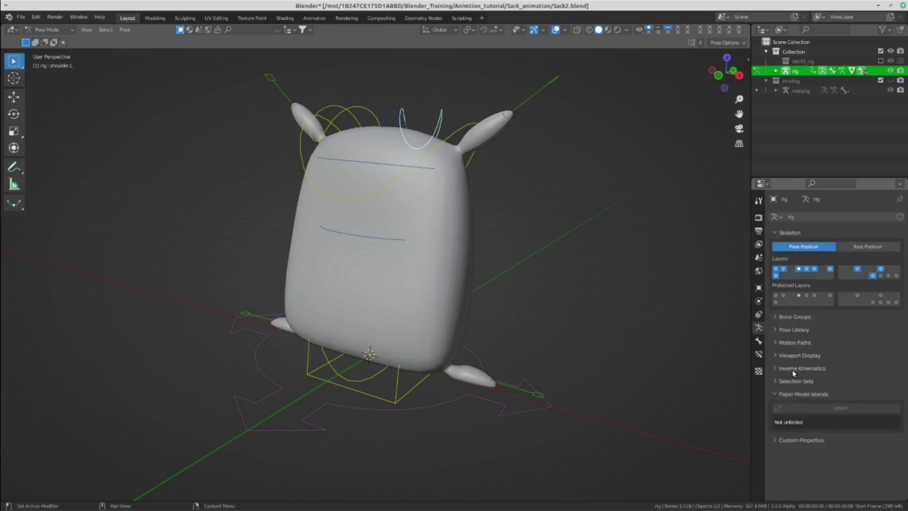
click(794, 355)
scroll(804, 369, down, 4)
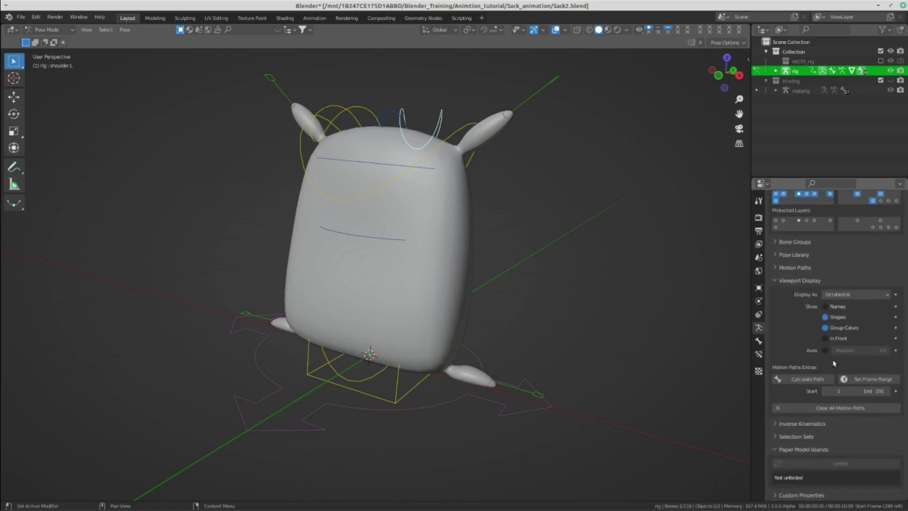
click(831, 340)
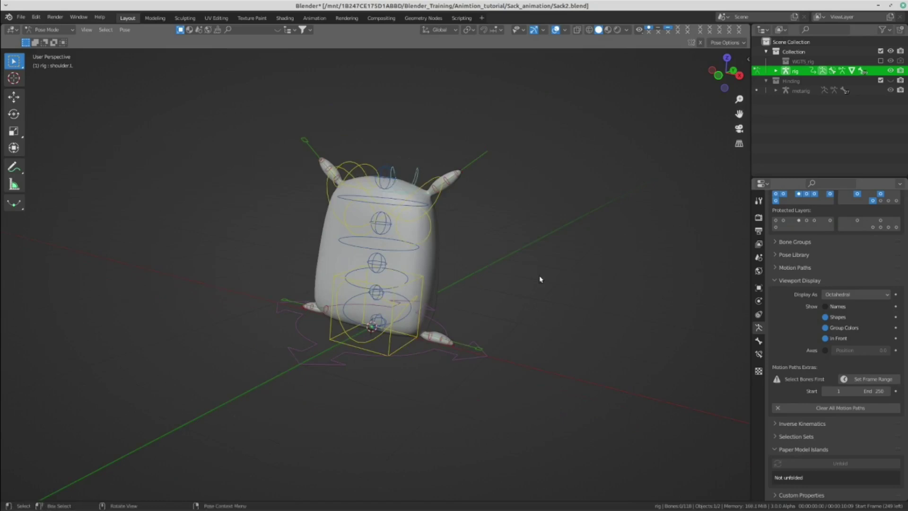
mouse_move(541, 278)
middle_down()
mouse_move(458, 203)
mouse_move(457, 186)
mouse_move(441, 249)
mouse_move(468, 256)
middle_up()
Select the breast.L and spine tweak controls to check they show over the mesh.
click(437, 253)
scroll(855, 286, up, 3)
scroll(855, 286, up, 2)
mouse_move(571, 314)
middle_down()
mouse_move(405, 320)
mouse_move(399, 265)
mouse_move(426, 276)
mouse_move(402, 208)
mouse_move(416, 237)
mouse_move(492, 263)
middle_up()
click(395, 203)
key(g)
right_click(496, 264)
middle_drag(565, 260, 559, 259)
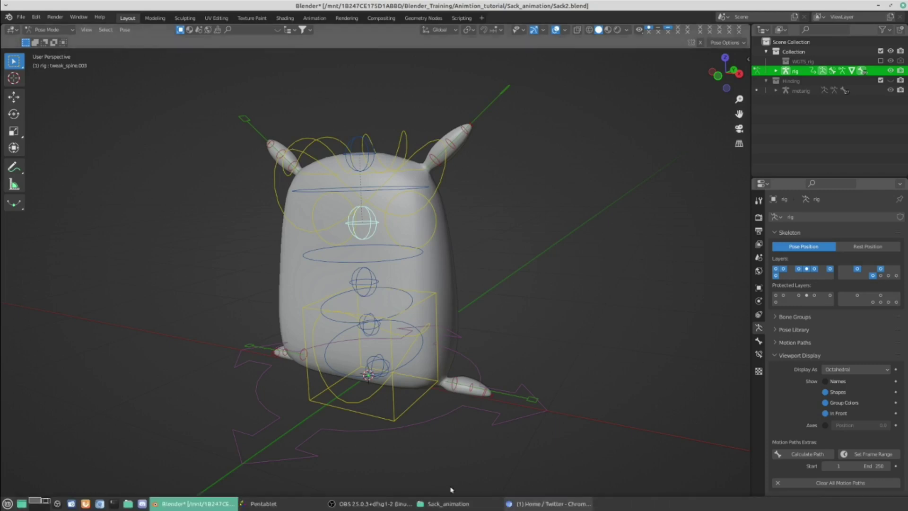
click(371, 503)
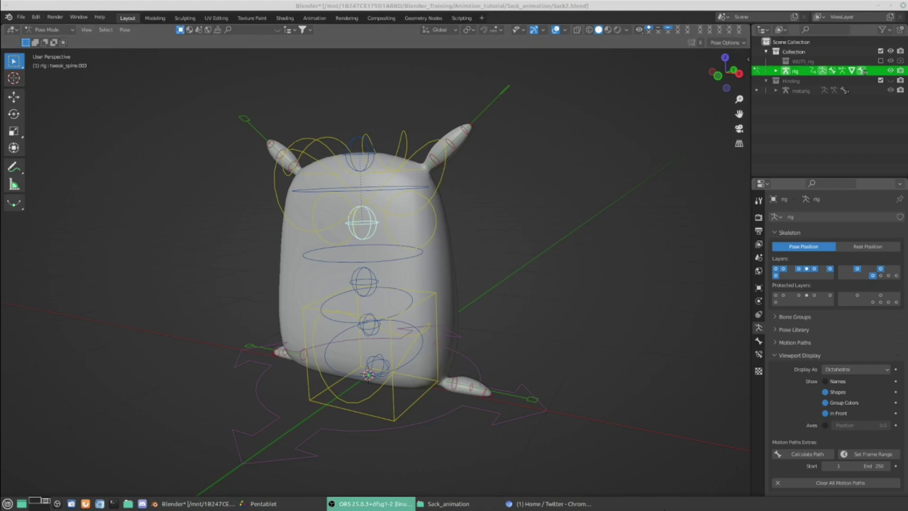